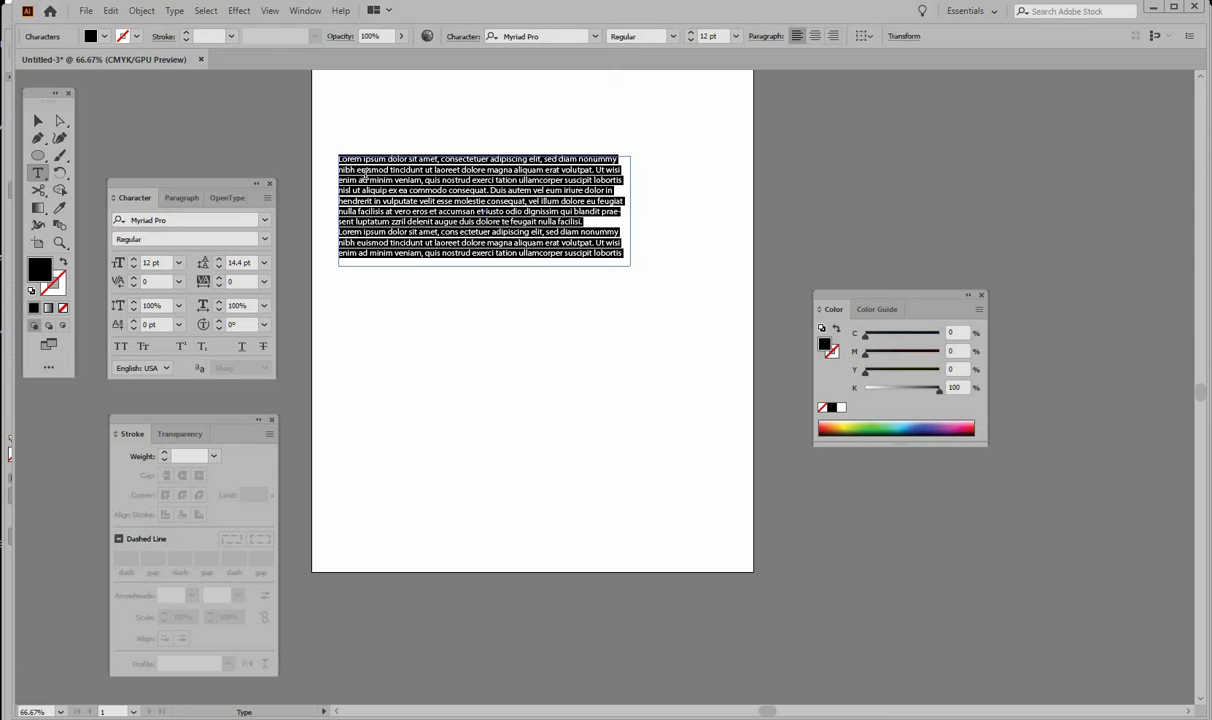
# Step: Replace the selected placeholder text in the frame with "Castanelli's"
pyautogui.press('Delete')
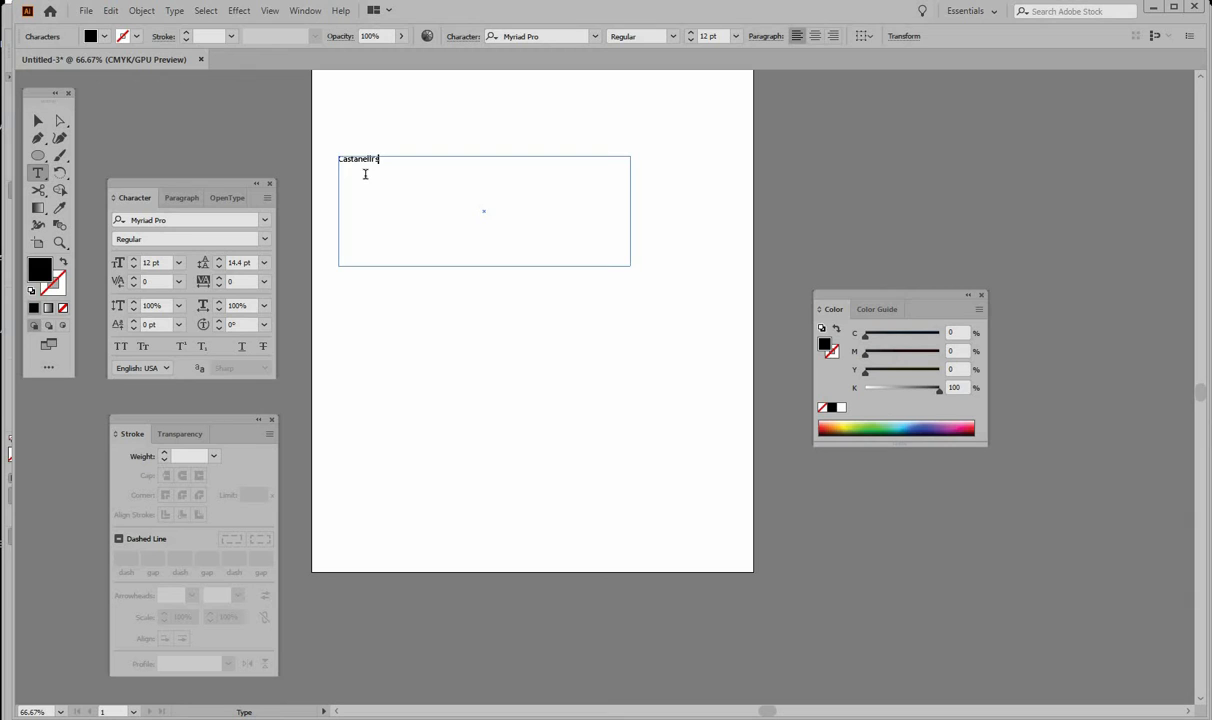
pyautogui.scroll(1, 365, 174)
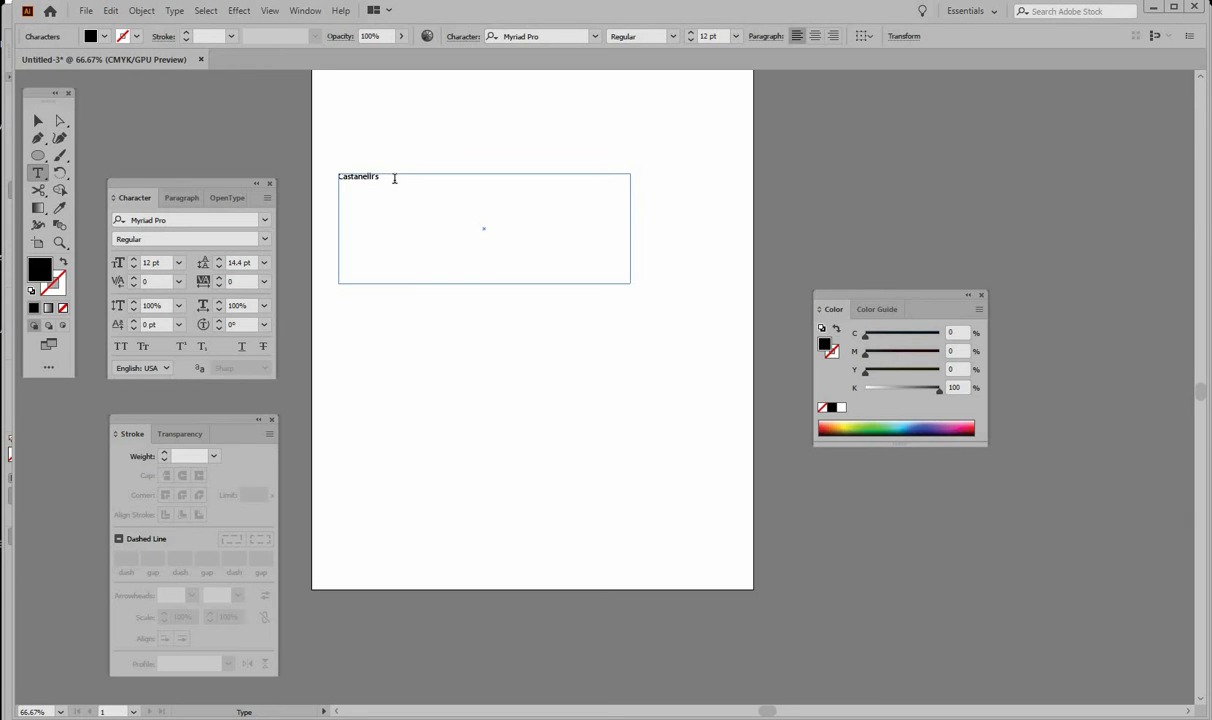
pyautogui.scroll(5, 395, 178)
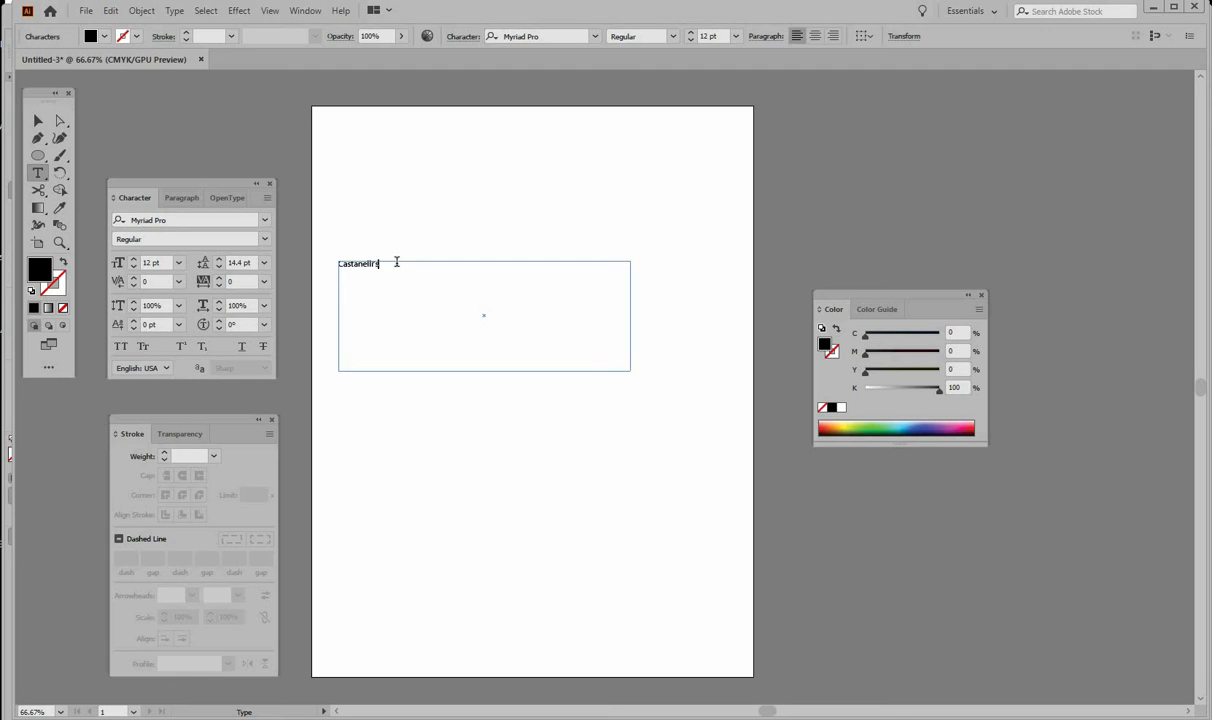
# Step: Set the "Castanelli's" text to 100 pt and widen its frame until the word fits on one line
pyautogui.moveTo(396, 262); pyautogui.dragTo(330, 263)
pyautogui.click(179, 266)
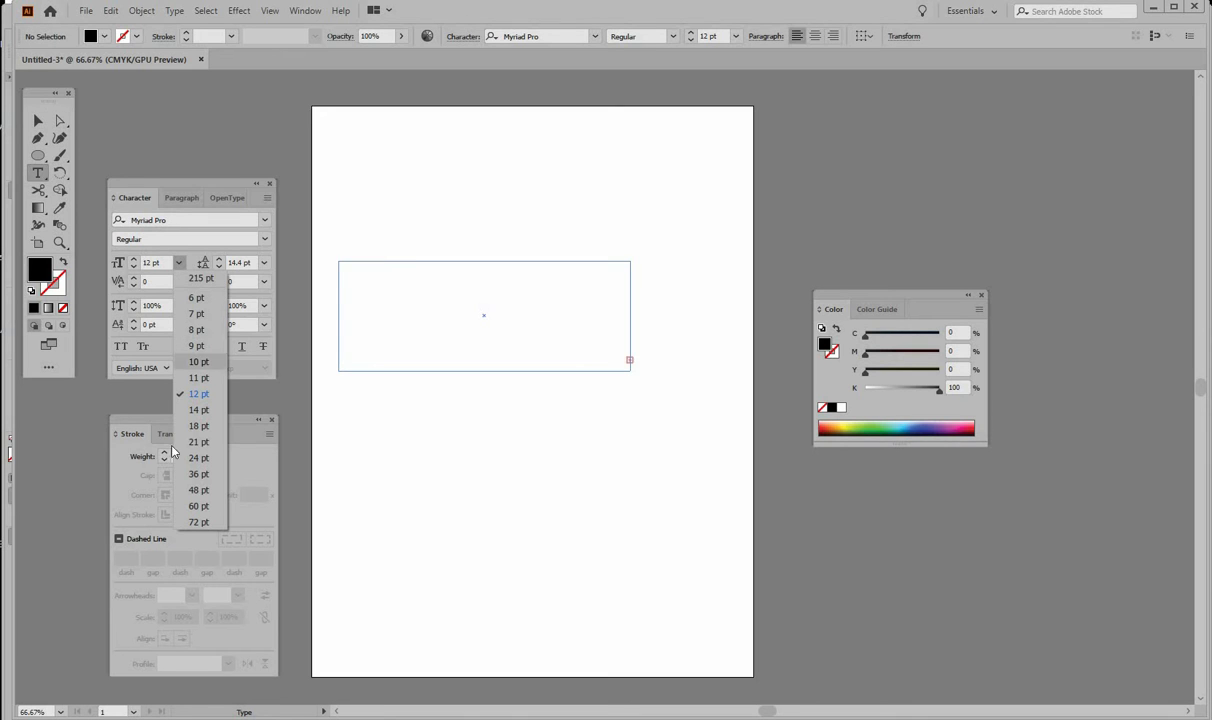
pyautogui.click(198, 520)
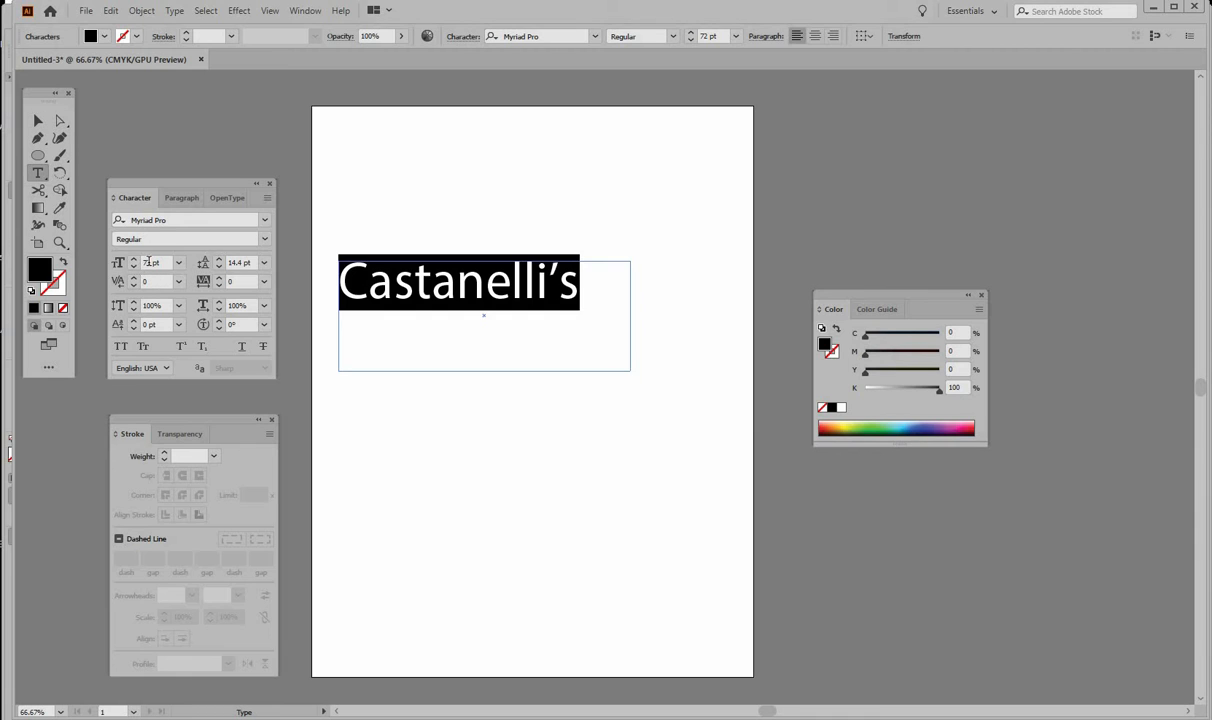
pyautogui.moveTo(155, 262); pyautogui.dragTo(134, 265)
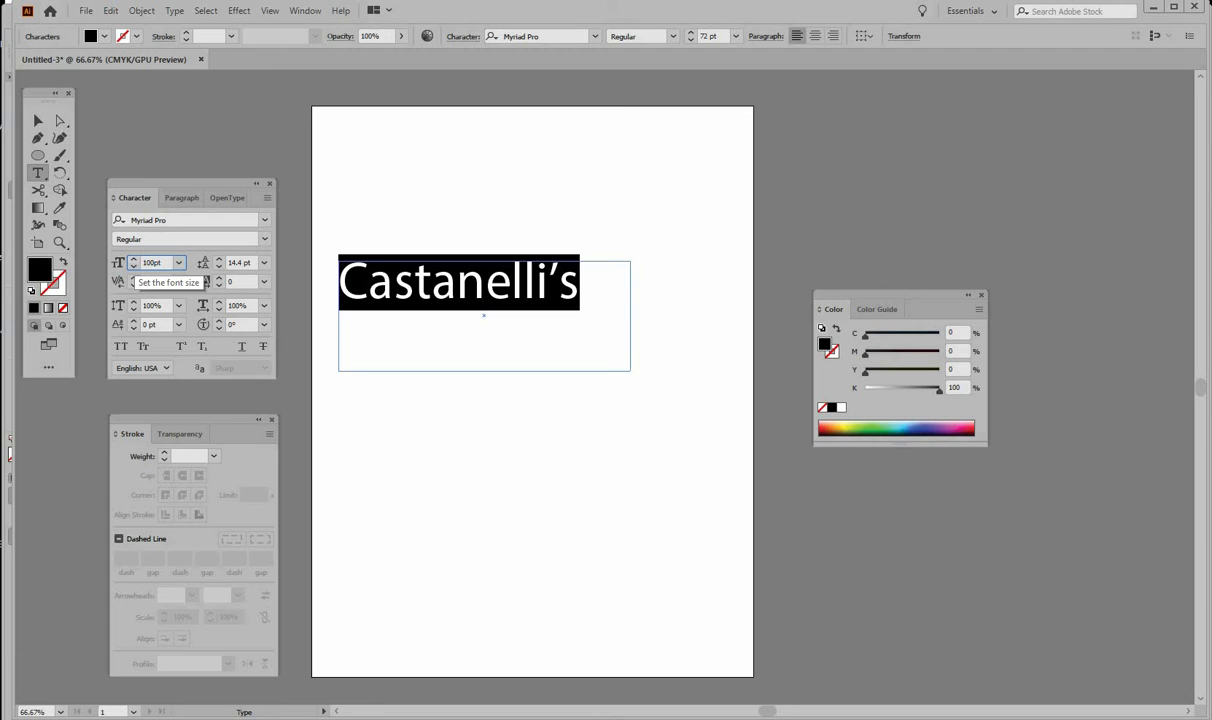
pyautogui.click(603, 311)
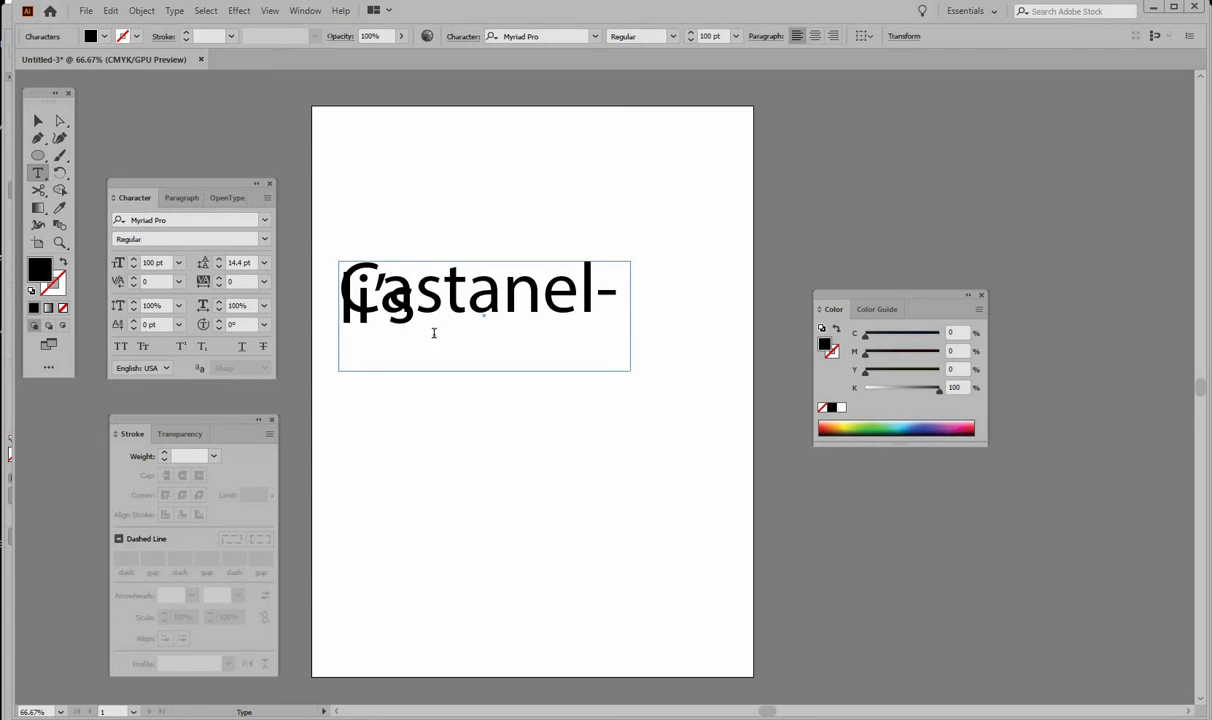
pyautogui.click(29, 122)
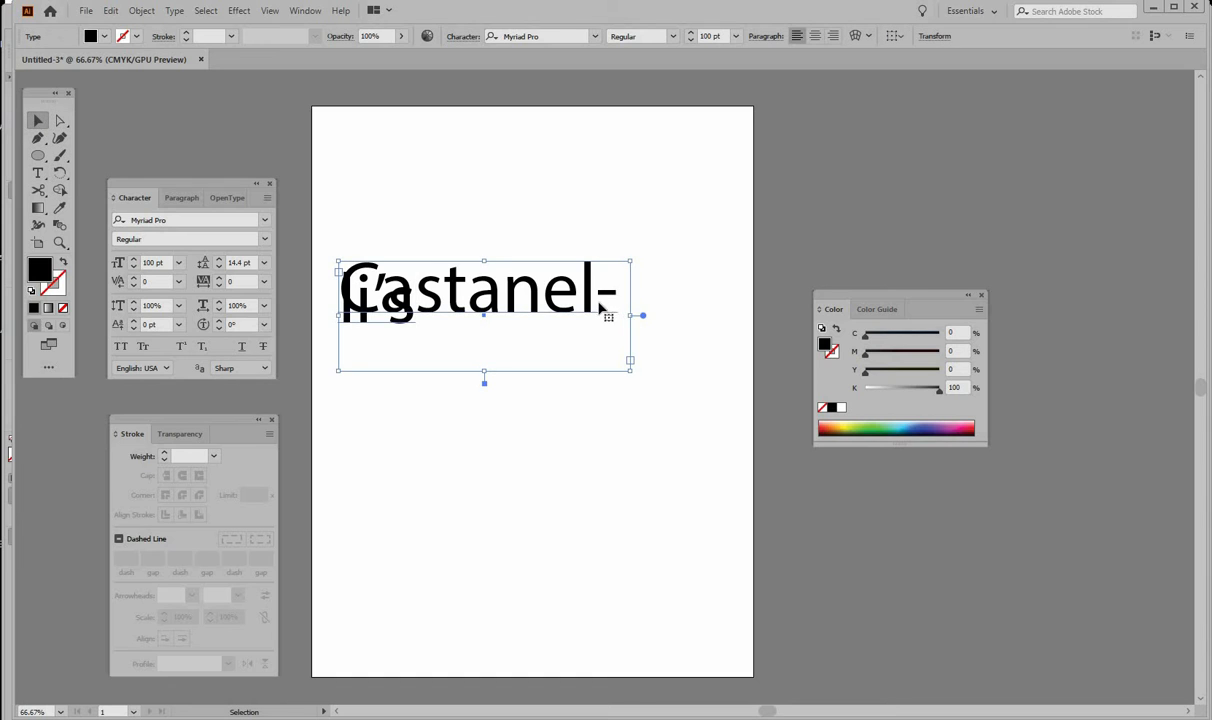
pyautogui.moveTo(630, 316); pyautogui.dragTo(730, 341)
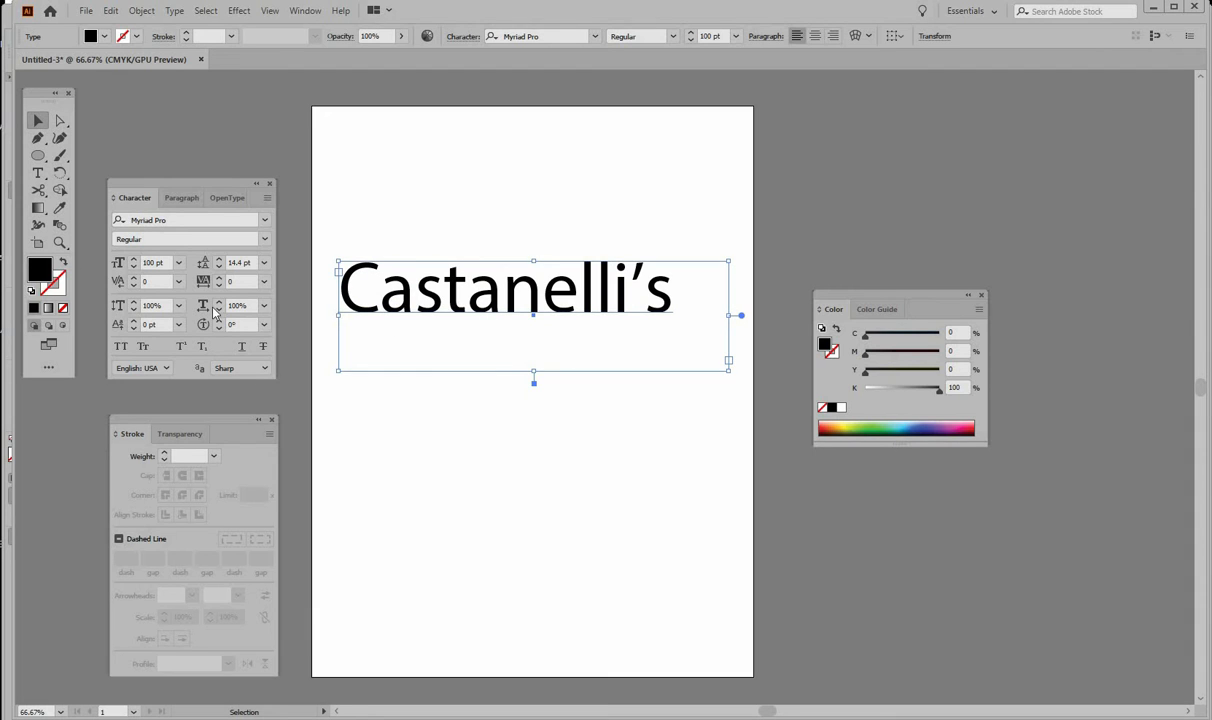
# Step: Change the font of the "Castanelli's" text to Papyrus
pyautogui.click(38, 172)
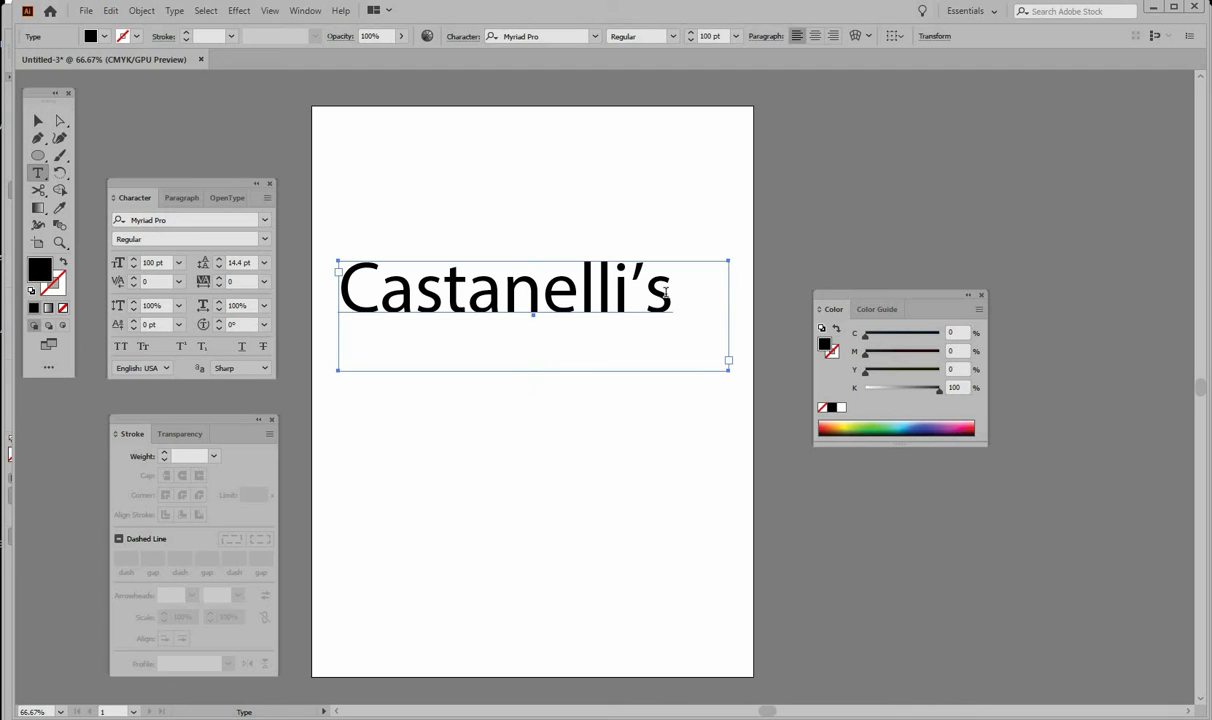
pyautogui.moveTo(666, 292); pyautogui.dragTo(319, 252)
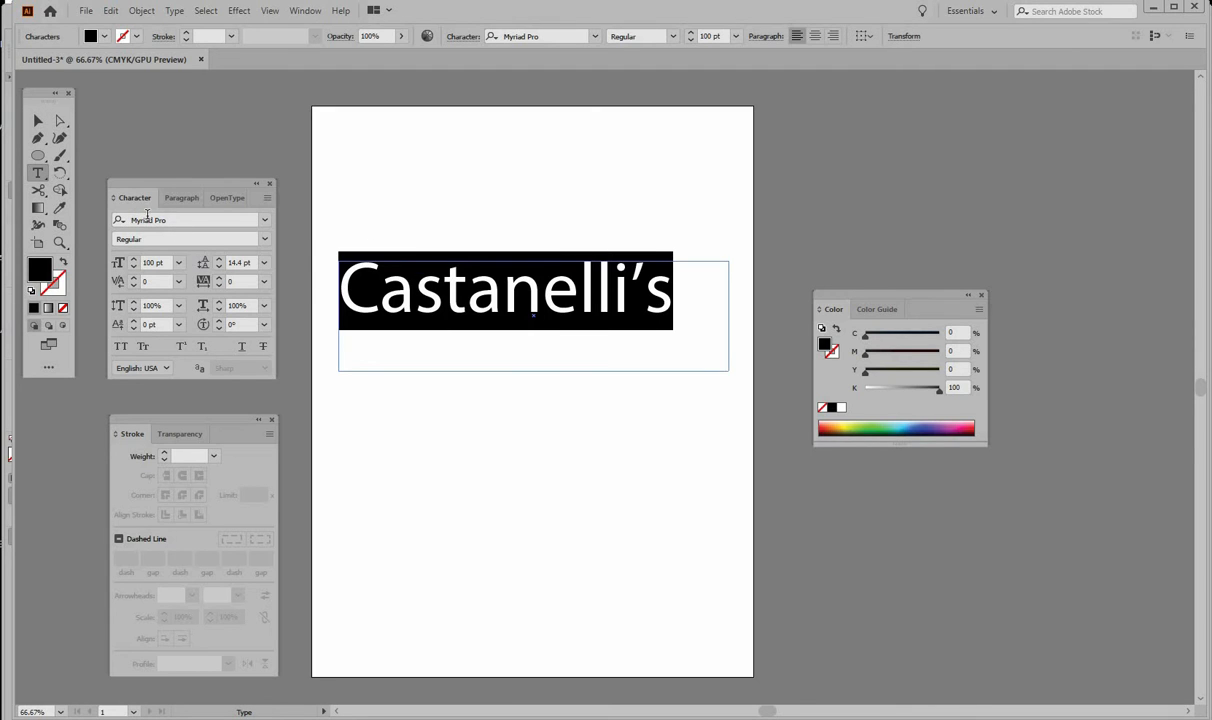
pyautogui.click(265, 224)
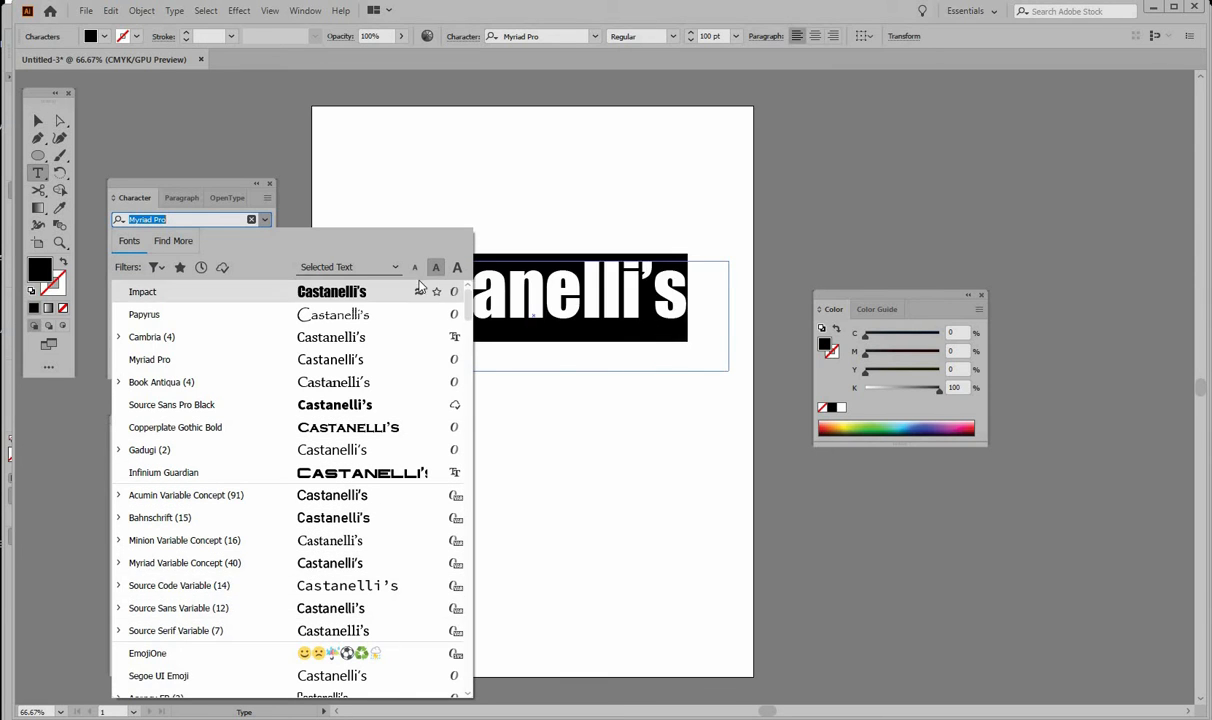
pyautogui.moveTo(470, 317); pyautogui.dragTo(465, 570)
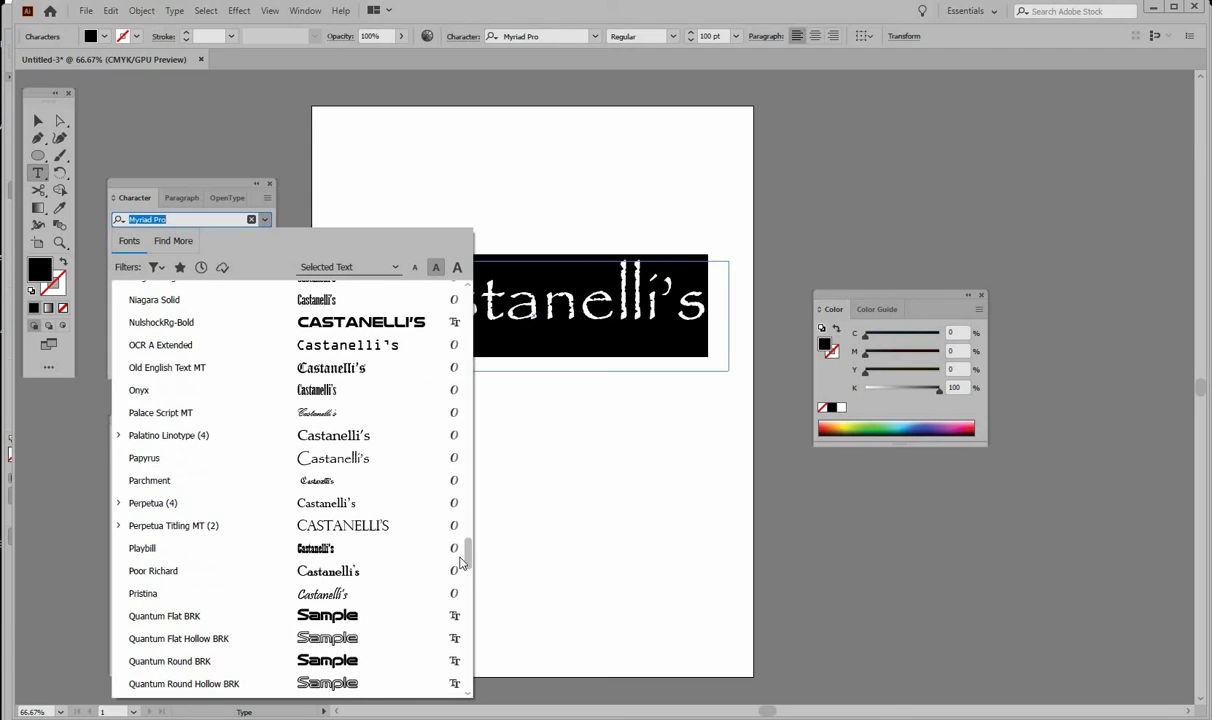
pyautogui.click(146, 462)
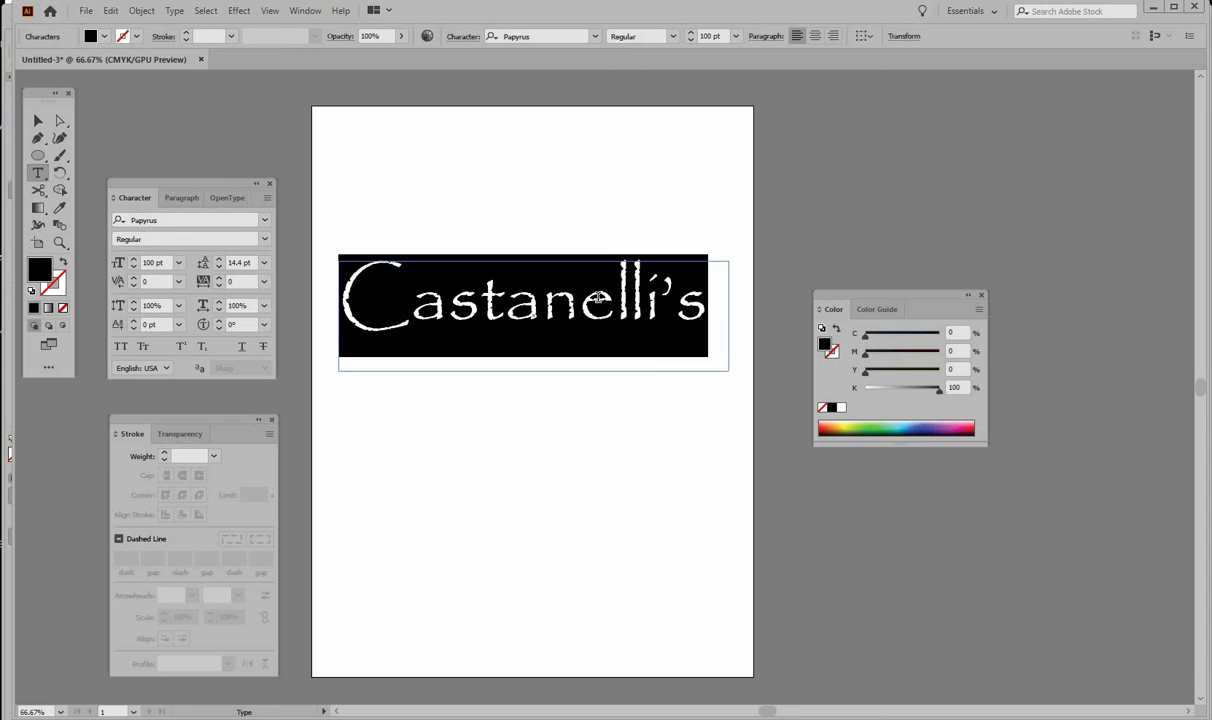
pyautogui.click(597, 295)
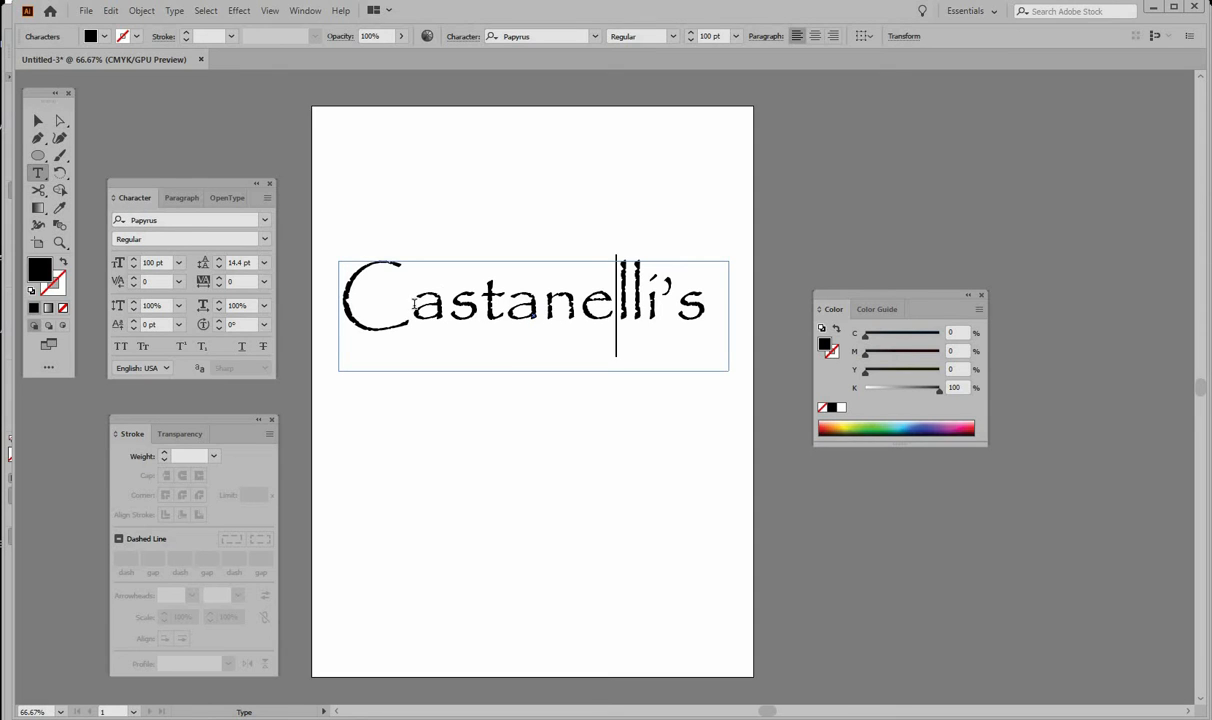
pyautogui.moveTo(341, 285); pyautogui.dragTo(714, 286)
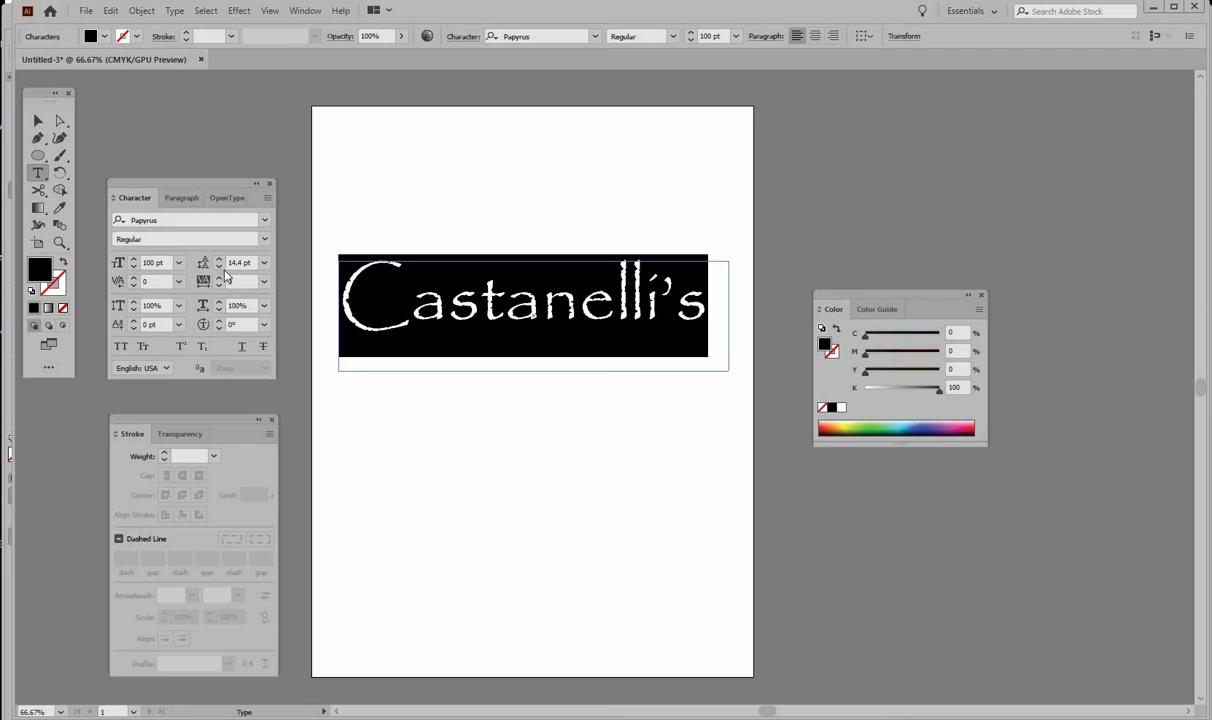
pyautogui.click(155, 263)
# Step: Create a text frame below the heading and enter "hello" and "world" on two lines at 36 pt
pyautogui.moveTo(431, 404); pyautogui.dragTo(632, 530)
pyautogui.click(180, 264)
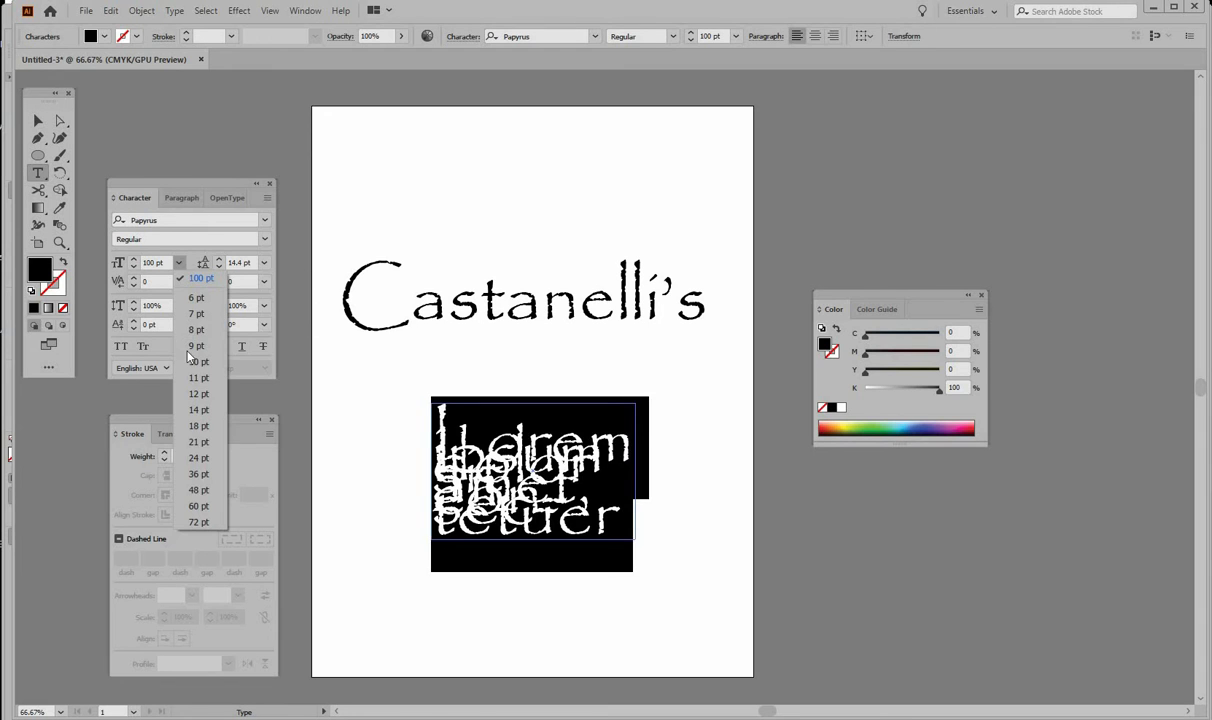
pyautogui.click(204, 440)
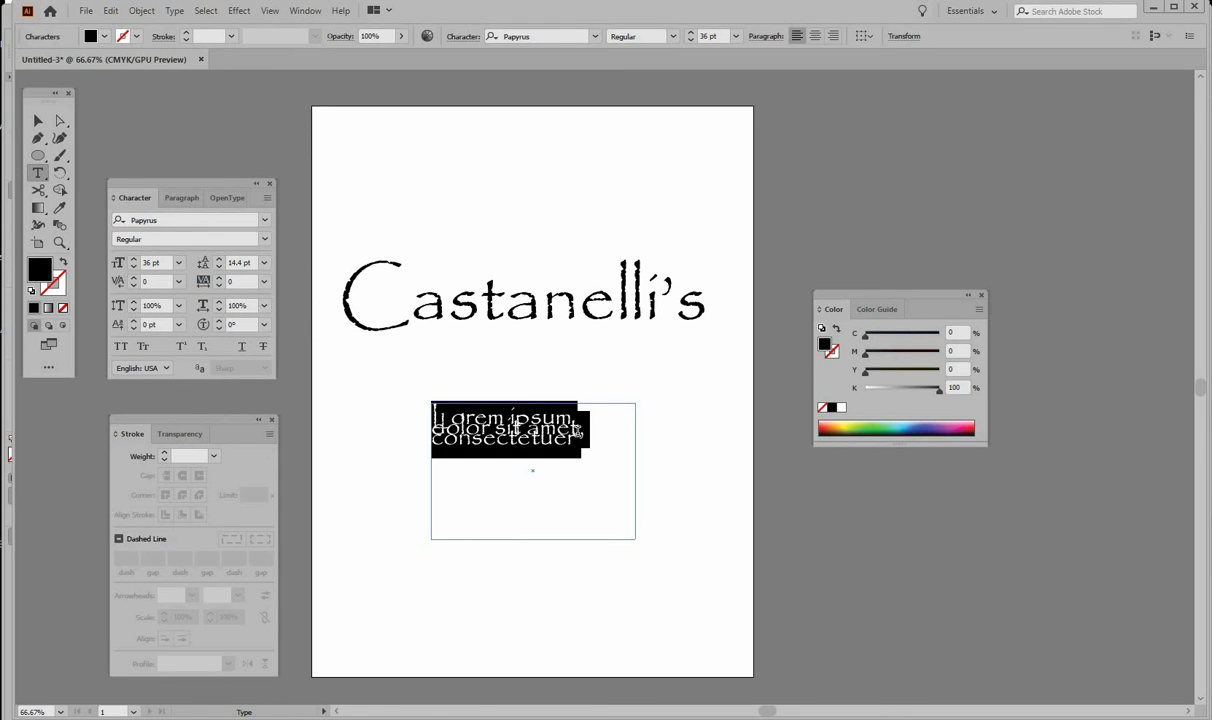
pyautogui.write('hello')
pyautogui.press('Return')
pyautogui.write('world')
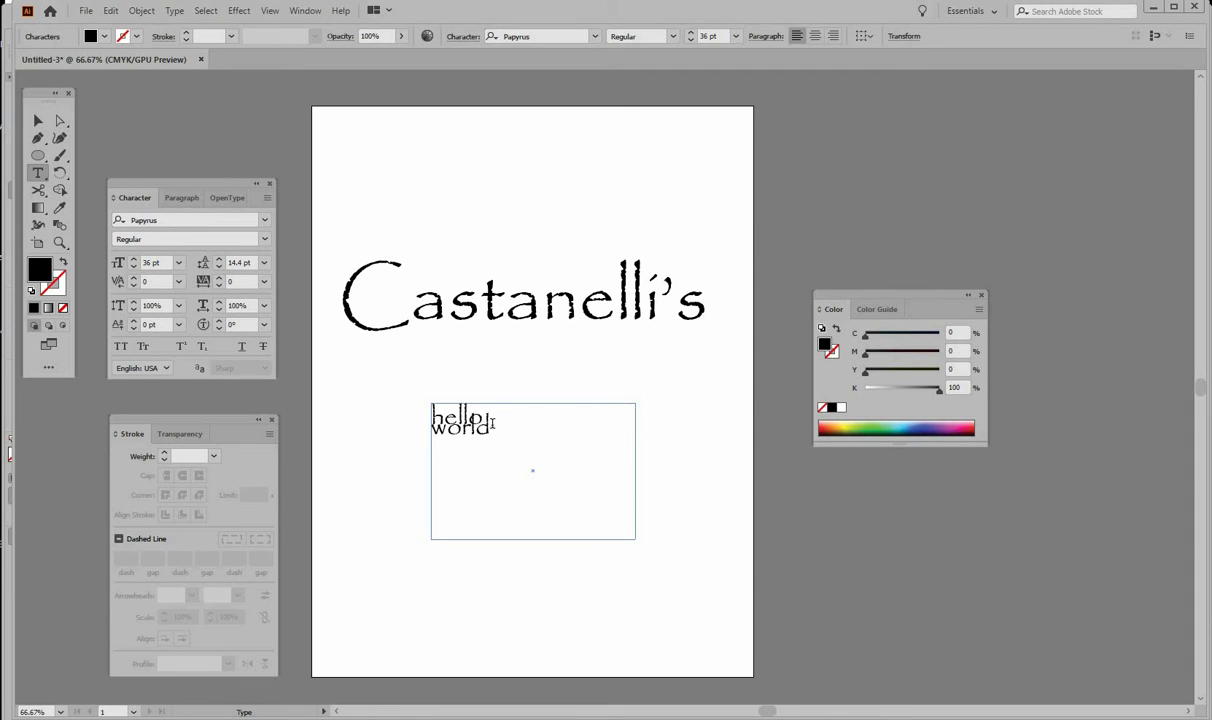
# Step: Increase the leading of the two-line "hello world" text to 36 pt
pyautogui.hotkey('ctrl', 'a')
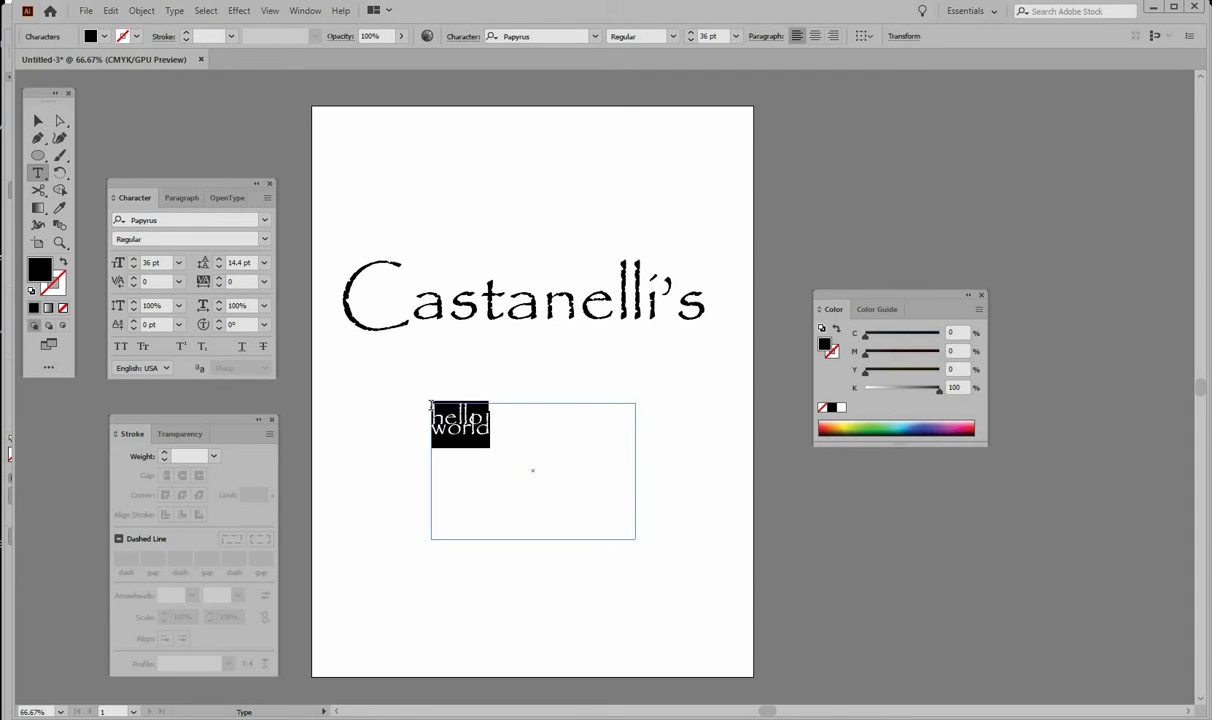
pyautogui.click(219, 258)
pyautogui.click(219, 258)
pyautogui.click(219, 258)
pyautogui.click(219, 258)
pyautogui.click(219, 258)
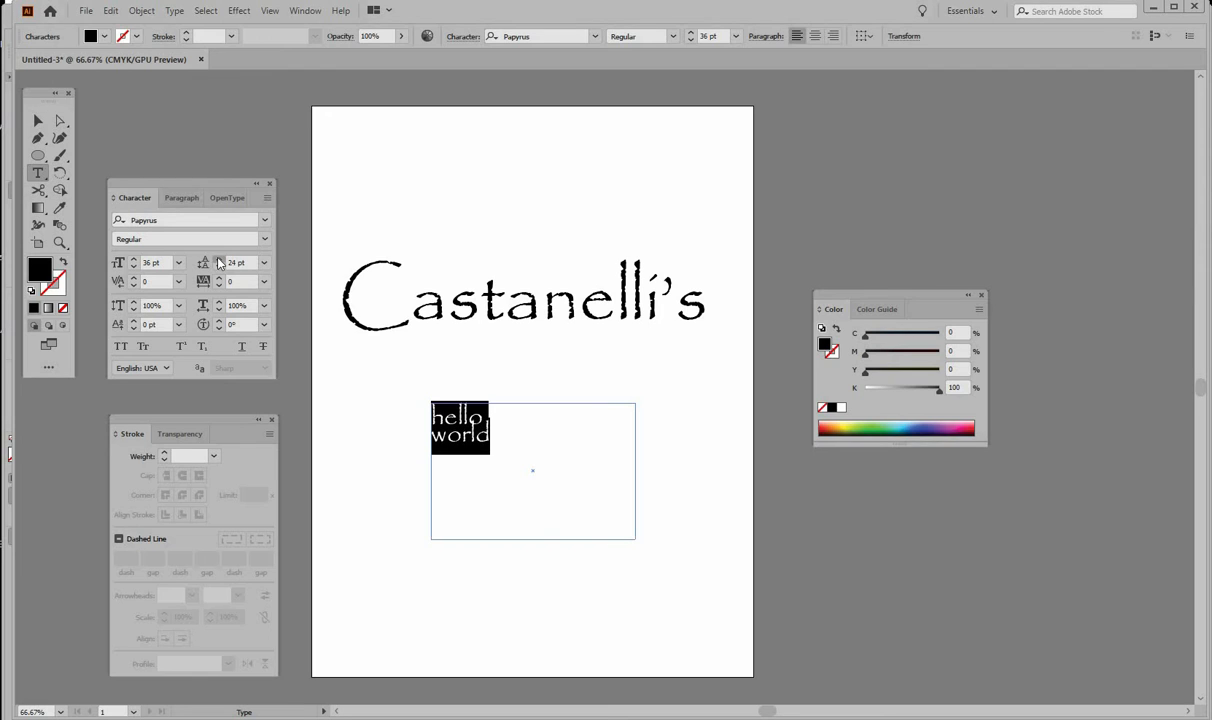
pyautogui.click(219, 259)
pyautogui.click(219, 259)
pyautogui.click(219, 259)
pyautogui.click(219, 259)
pyautogui.click(219, 259)
pyautogui.click(219, 259)
pyautogui.click(219, 259)
pyautogui.click(219, 259)
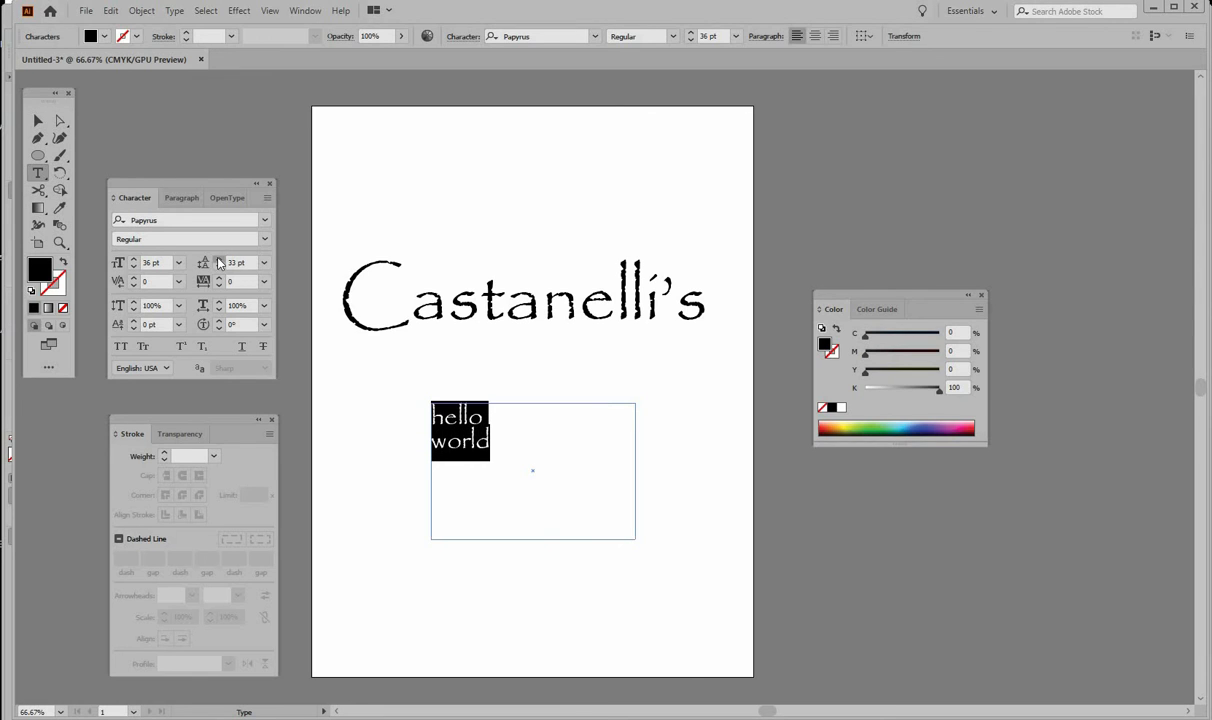
pyautogui.click(219, 259)
pyautogui.click(219, 259)
pyautogui.click(219, 259)
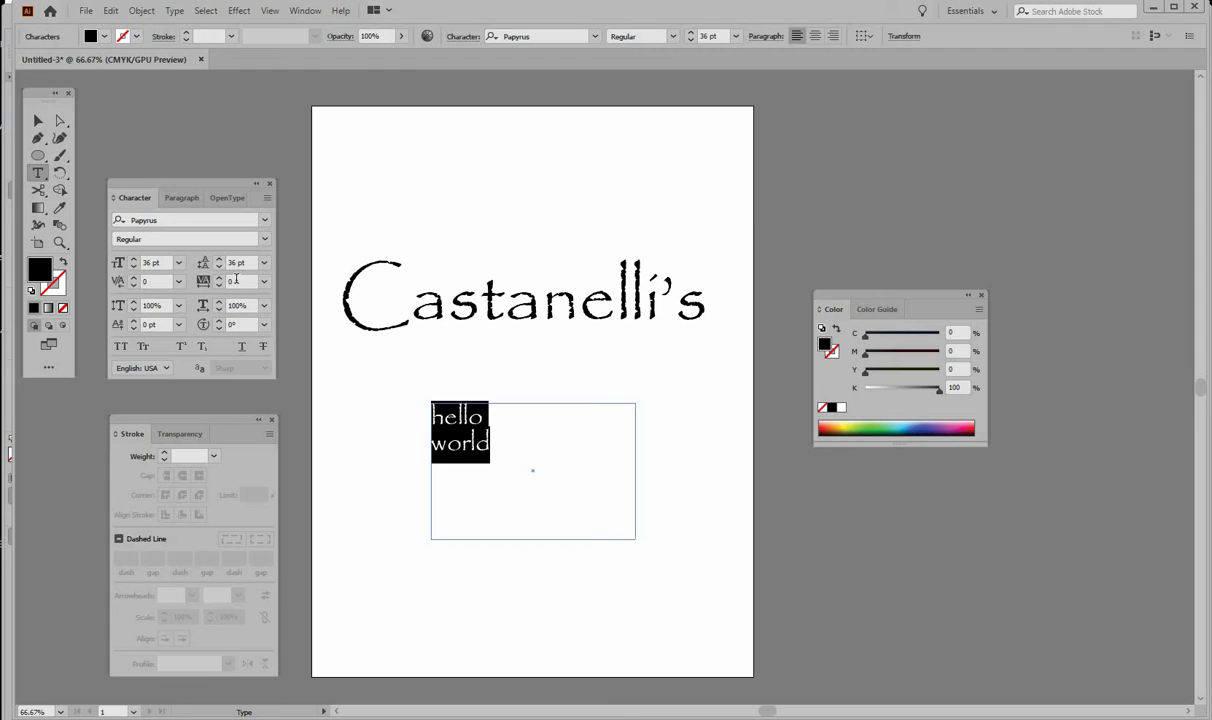
# Step: Reduce the leading of the "hello world" text to 23 pt
pyautogui.click(219, 266)
pyautogui.click(219, 266)
pyautogui.click(219, 266)
pyautogui.click(219, 266)
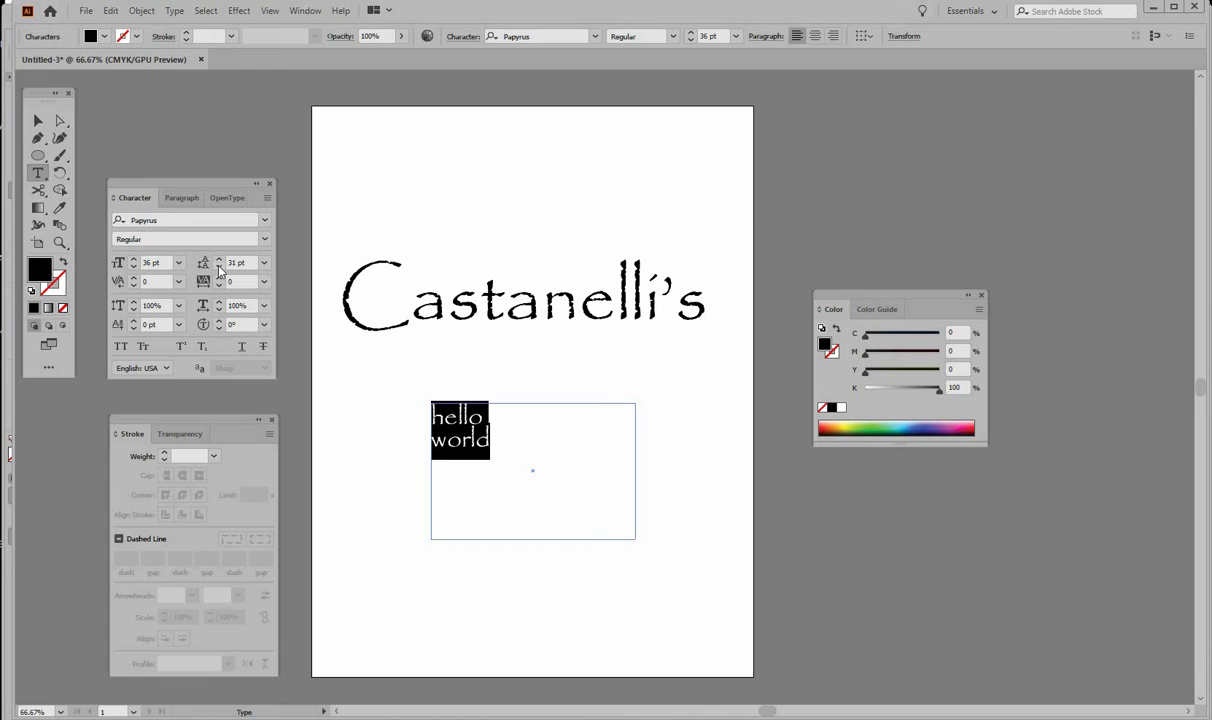
pyautogui.click(219, 266)
pyautogui.click(219, 266)
pyautogui.click(219, 266)
pyautogui.click(219, 266)
pyautogui.click(219, 266)
pyautogui.click(219, 266)
pyautogui.click(219, 266)
pyautogui.click(219, 266)
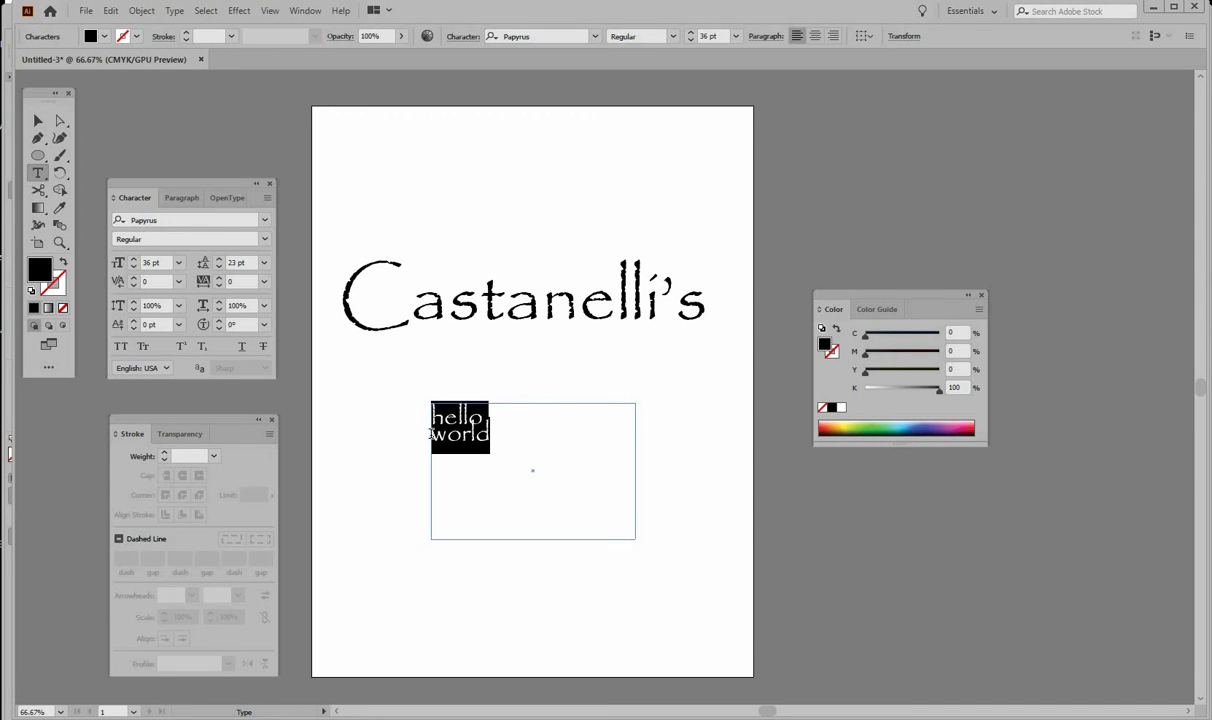
# Step: Set the leading of the "hello world" text to the 48 pt preset
pyautogui.click(265, 268)
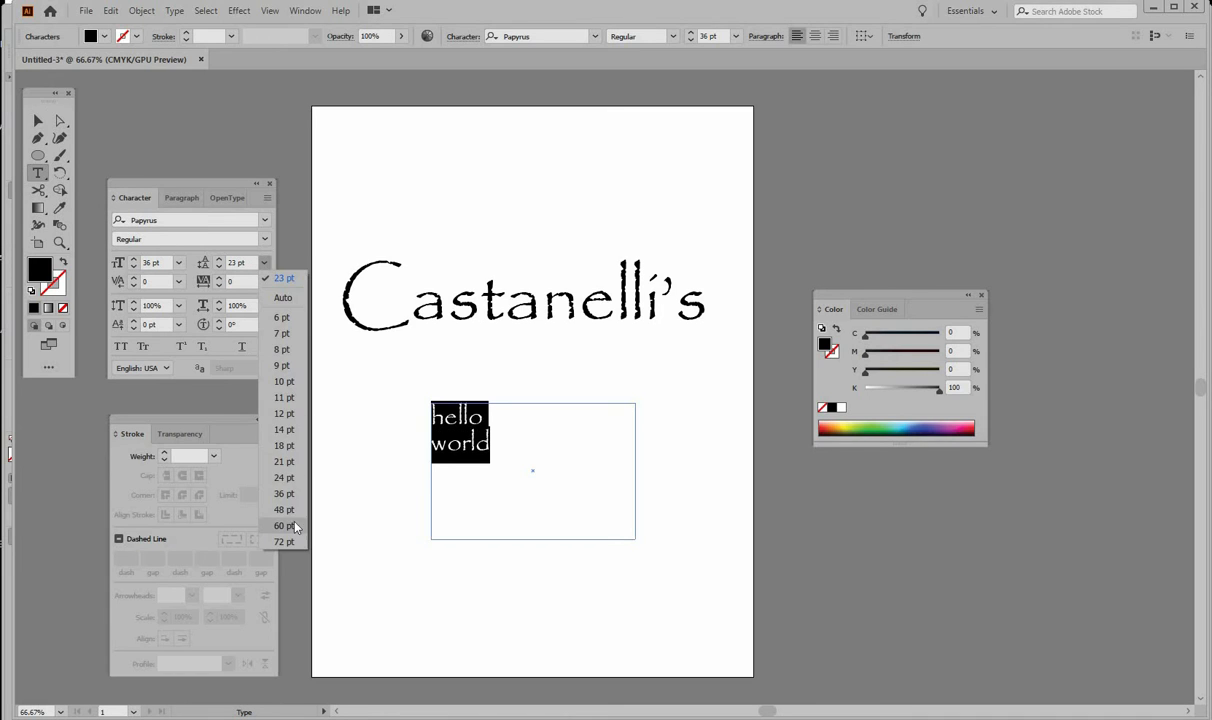
pyautogui.click(280, 485)
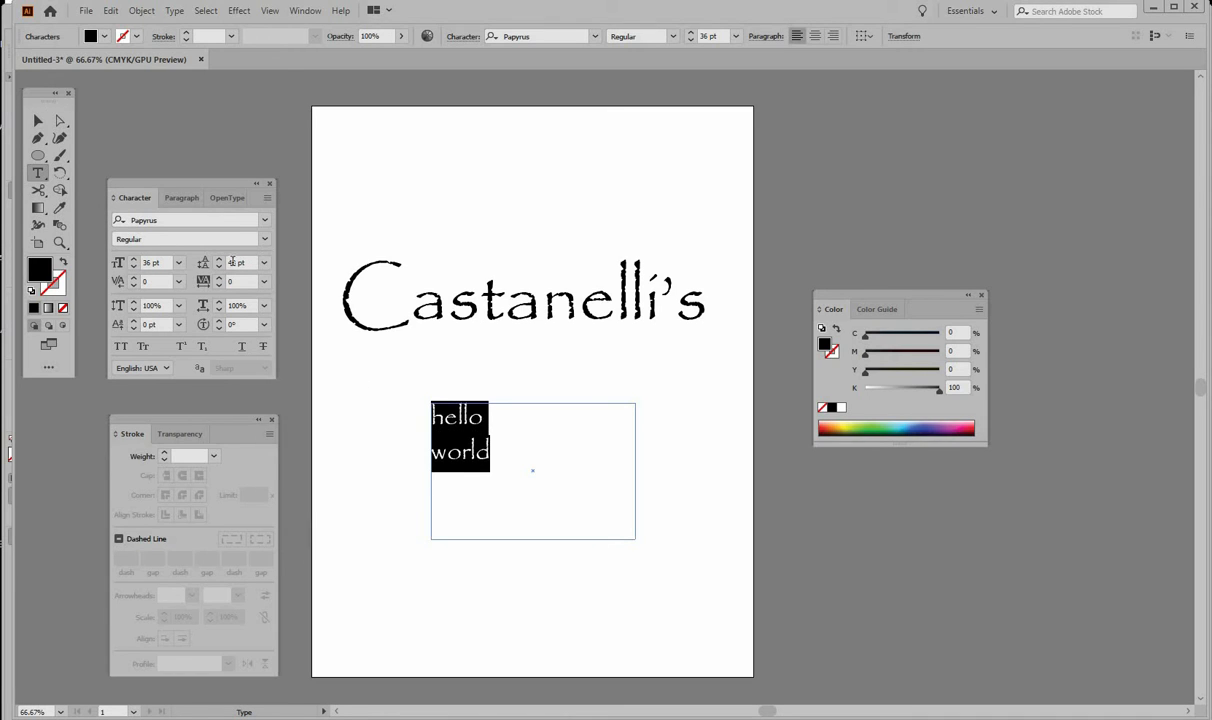
pyautogui.click(558, 459)
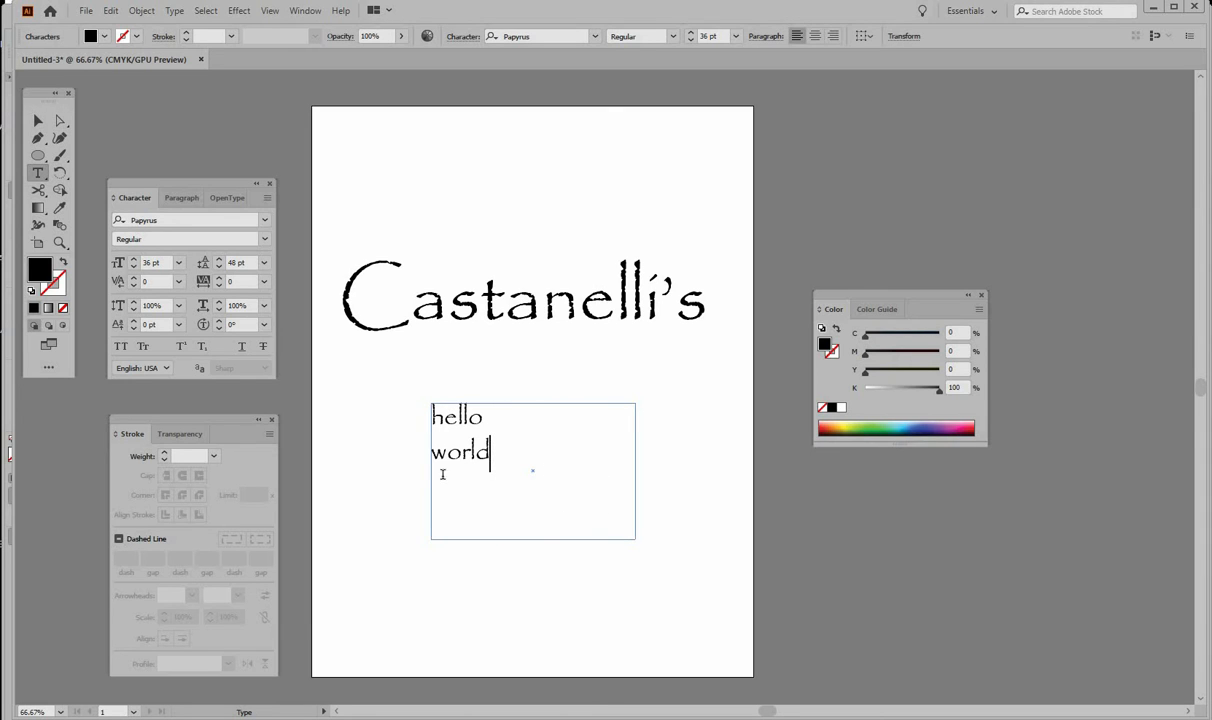
# Step: Delete the "hello world" text frame from the artboard
pyautogui.hotkey('shift', 'Left')
pyautogui.click(443, 431)
pyautogui.click(38, 121)
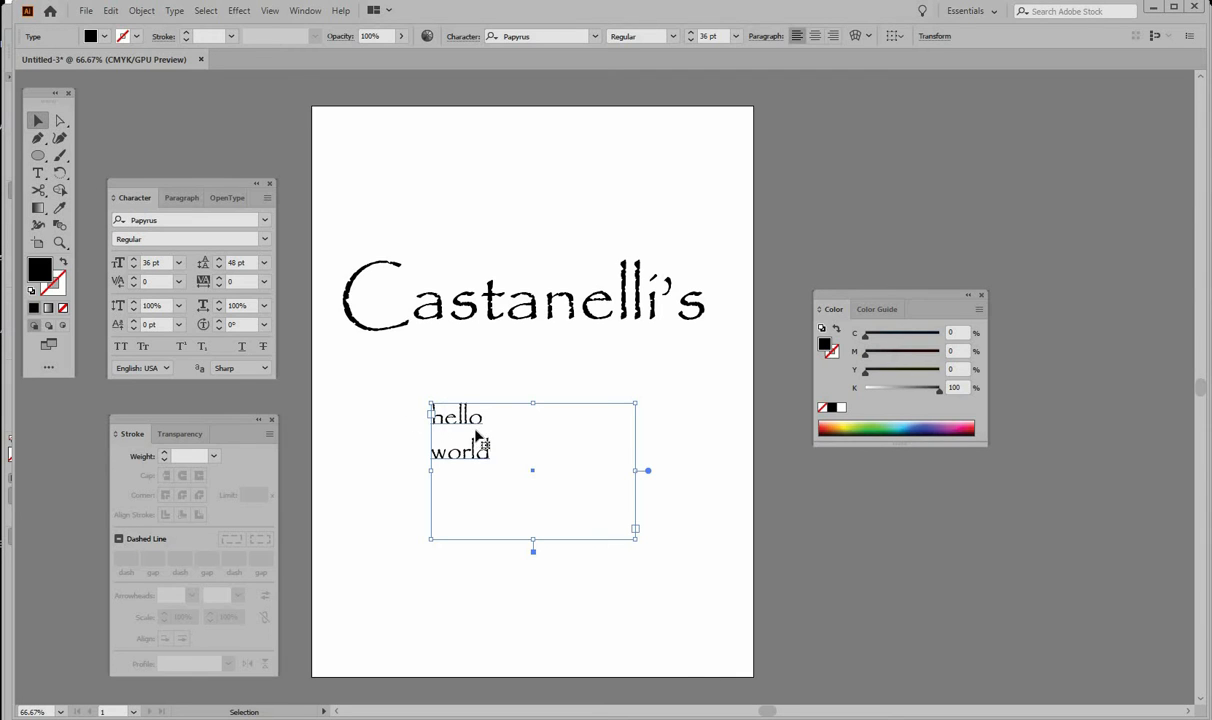
pyautogui.press('Delete')
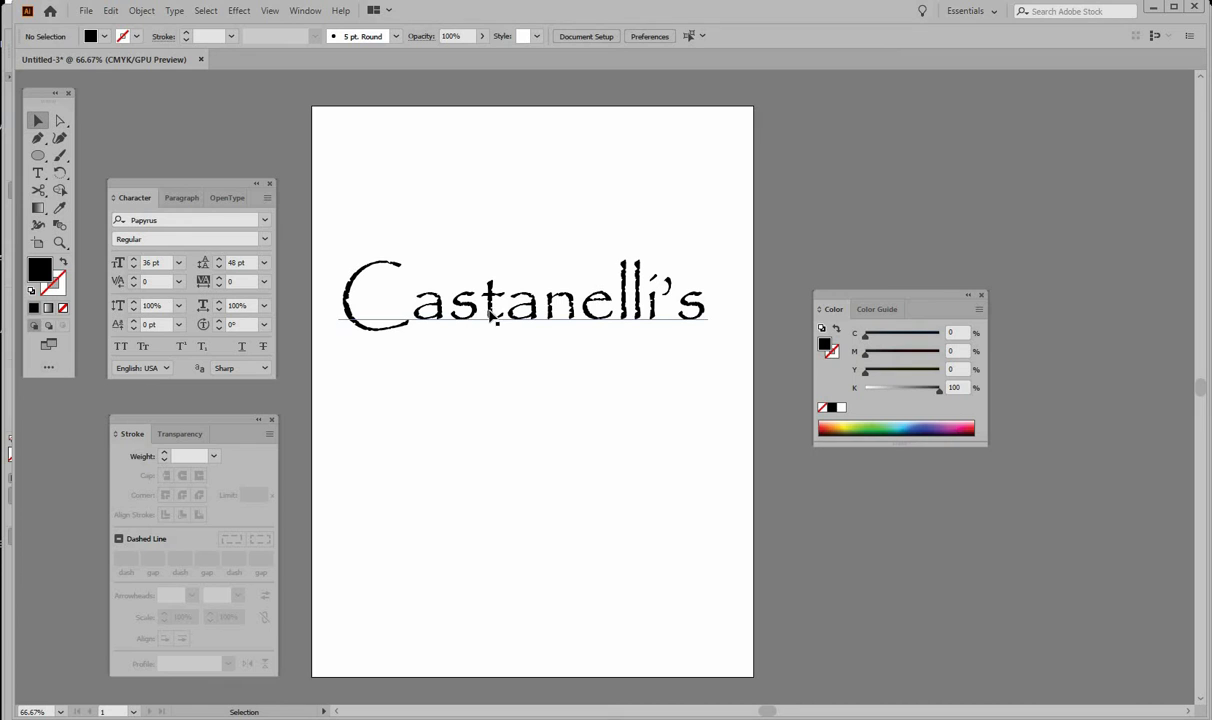
# Step: Increase the kerning between the "n" and "e" of "Castanelli's" to 71
pyautogui.click(488, 314)
pyautogui.doubleClick(487, 315)
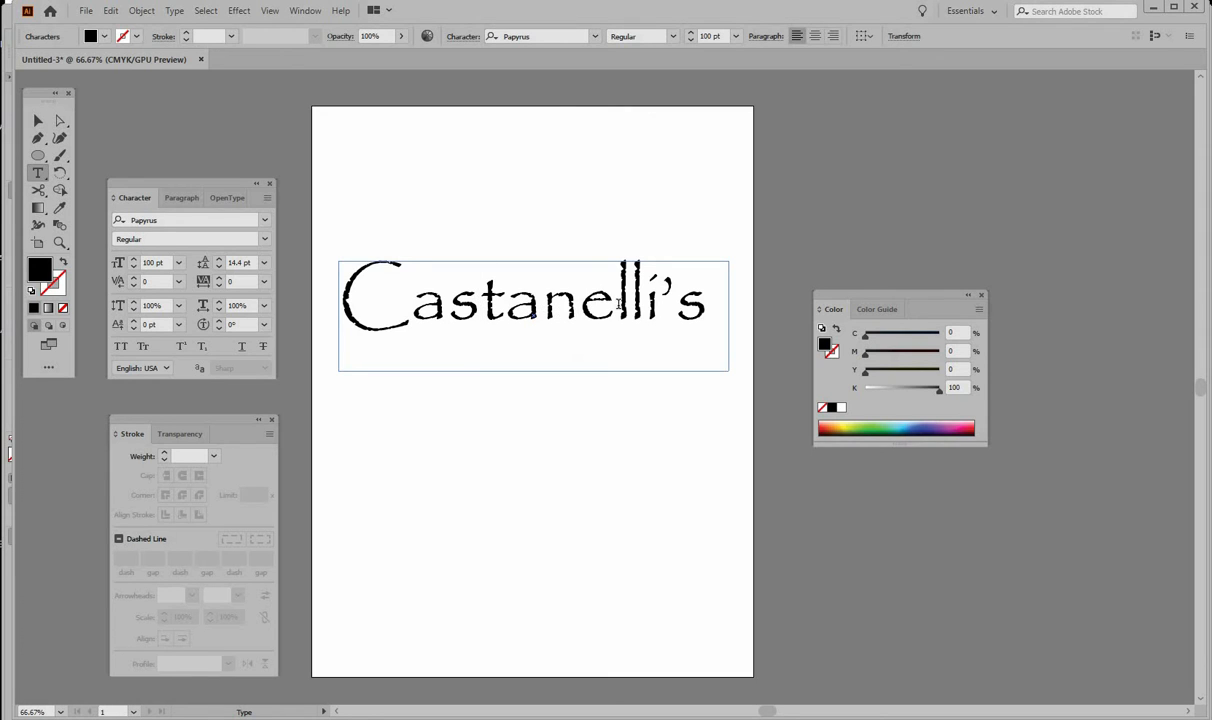
pyautogui.click(585, 300)
pyautogui.click(134, 278)
pyautogui.click(134, 278)
pyautogui.click(134, 278)
pyautogui.click(134, 278)
pyautogui.click(134, 278)
pyautogui.click(134, 278)
pyautogui.click(134, 278)
pyautogui.click(134, 278)
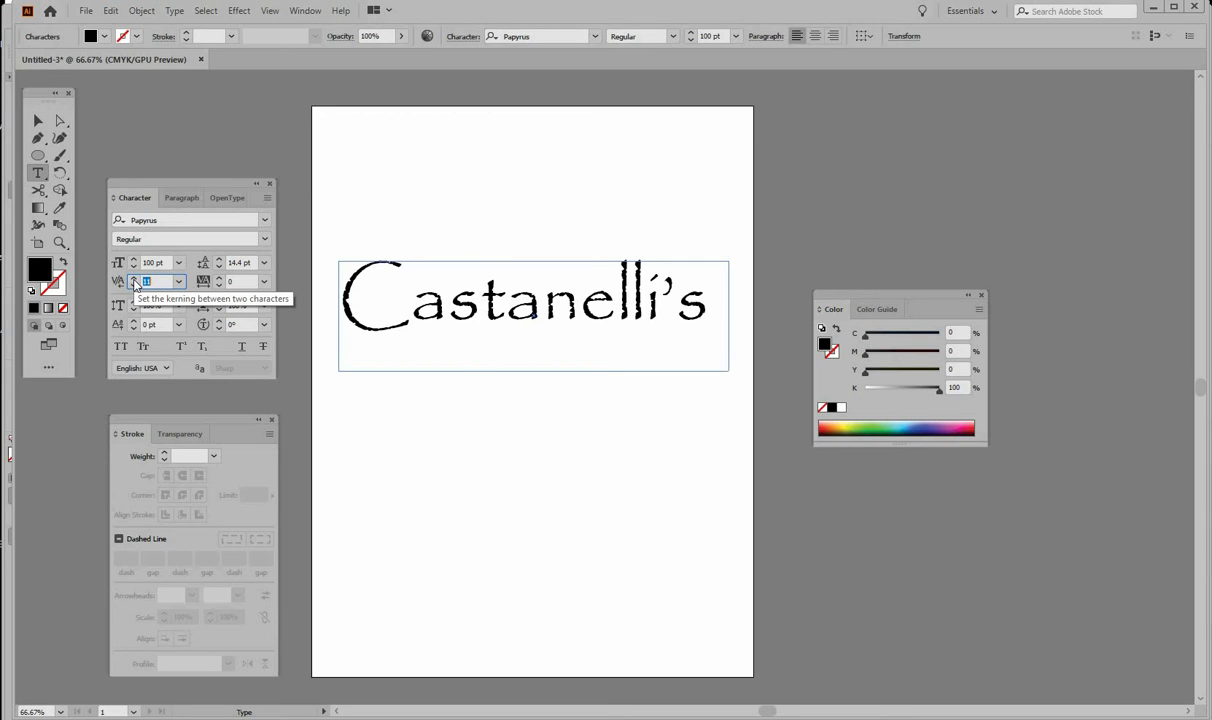
pyautogui.press('Up')
pyautogui.press('Up')
pyautogui.press('Up')
pyautogui.press('Up')
pyautogui.press('Up')
pyautogui.press('Up')
pyautogui.press('Up')
pyautogui.press('Up')
pyautogui.press('Up')
pyautogui.press('Up')
pyautogui.press('Up')
pyautogui.press('Up')
pyautogui.press('Up')
pyautogui.press('Up')
pyautogui.press('Up')
pyautogui.press('Up')
pyautogui.press('Up')
pyautogui.press('Up')
pyautogui.press('Up')
pyautogui.press('Up')
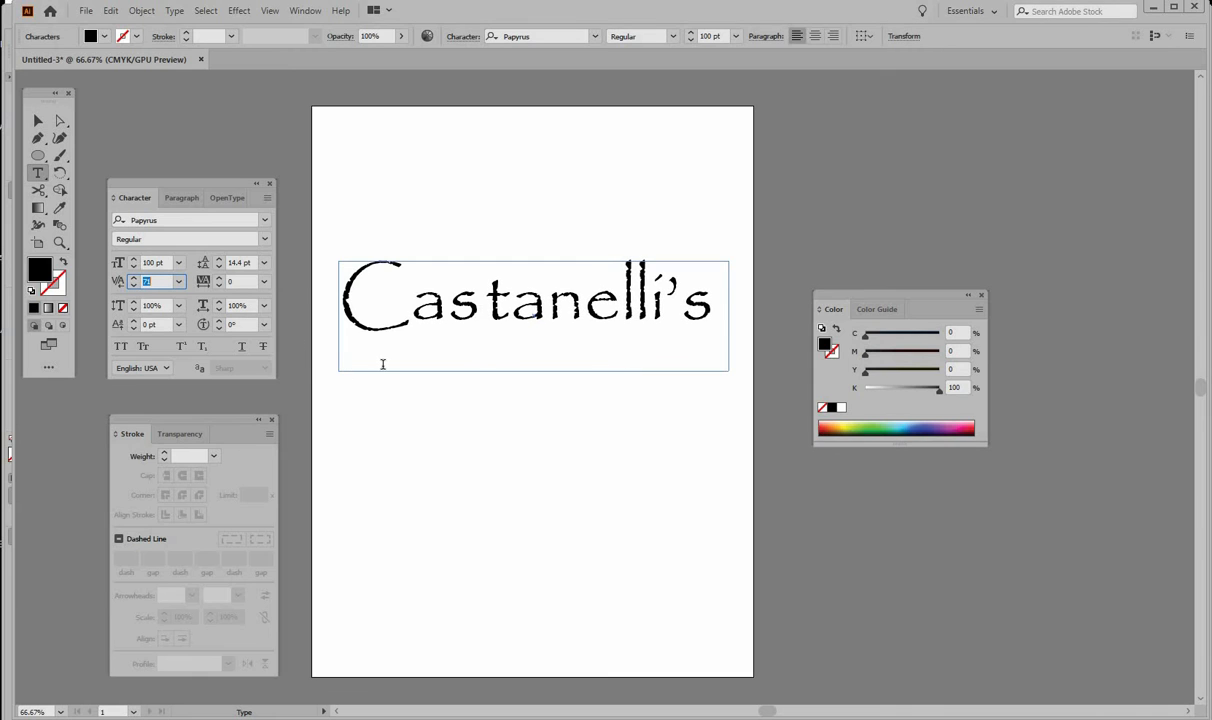
# Step: Increase the kerning between the "s" and "t" of "Castanelli's"
pyautogui.click(487, 307)
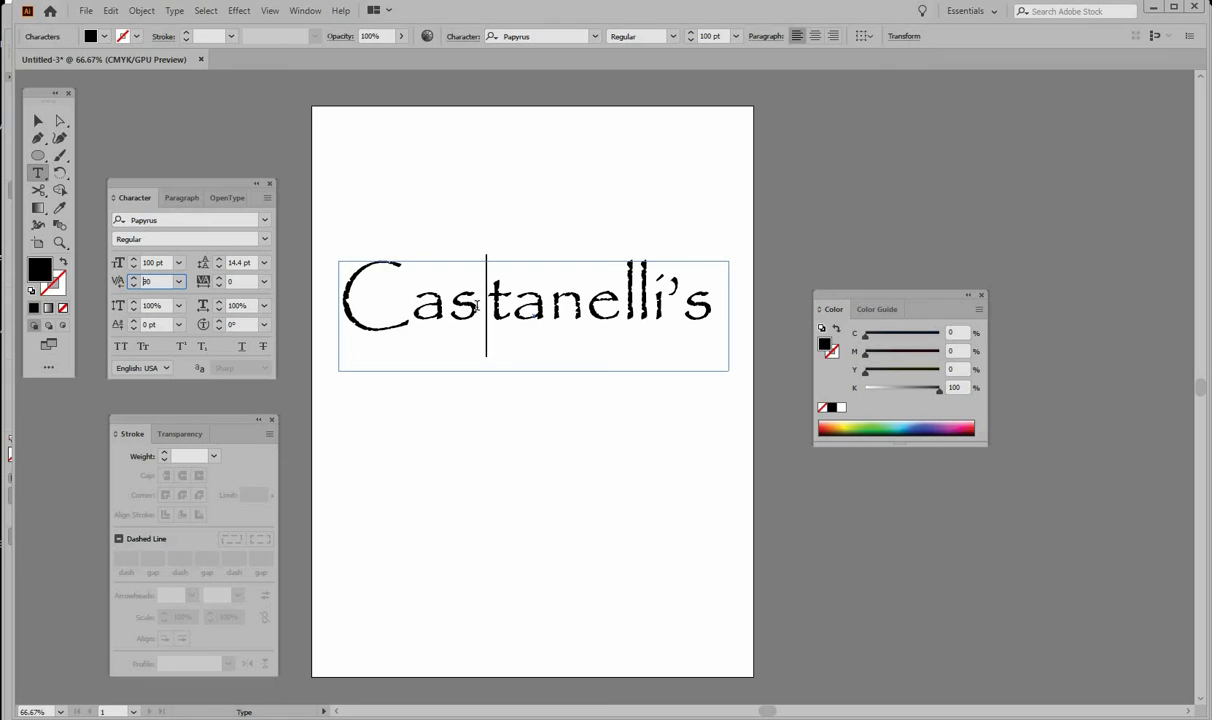
pyautogui.press('Up')
pyautogui.press('Up')
pyautogui.press('Up')
pyautogui.press('Up')
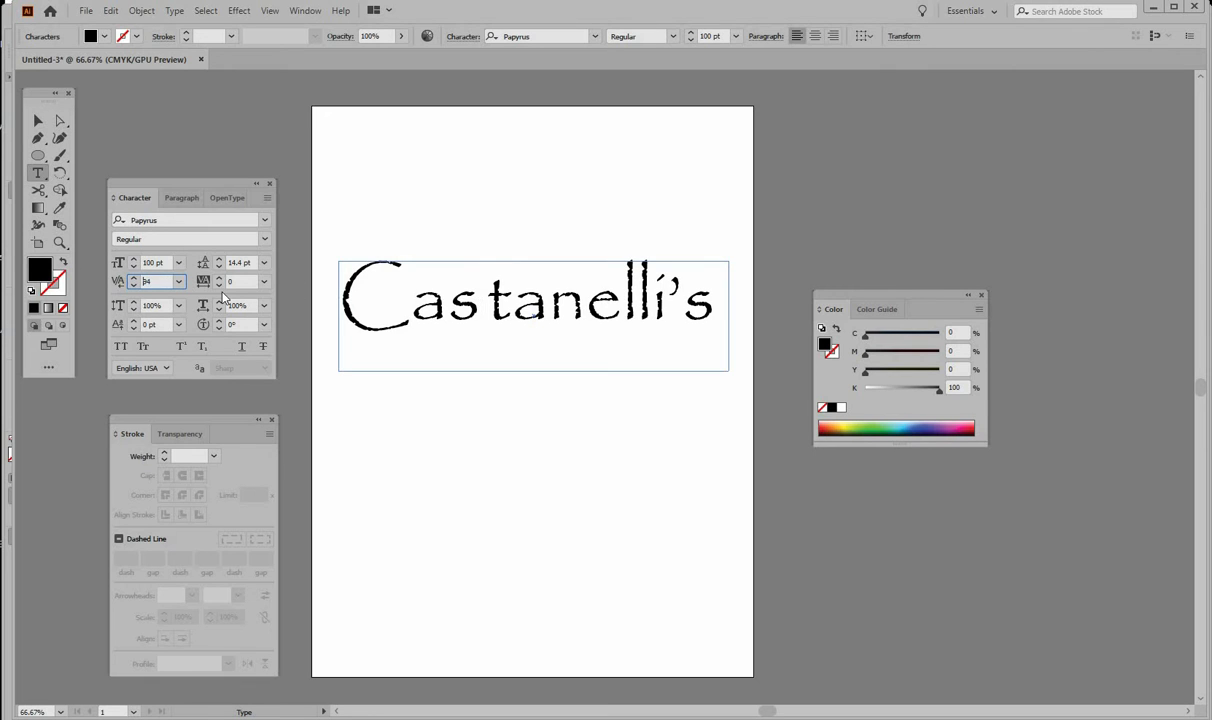
# Step: Lower the kerning between the "s" and "t" of "Castanelli's" back to 0
pyautogui.press('Down')
pyautogui.press('Down')
pyautogui.press('Down')
pyautogui.press('Down')
pyautogui.press('Down')
pyautogui.press('Down')
pyautogui.press('Down')
pyautogui.press('Down')
pyautogui.press('Down')
pyautogui.press('Down')
pyautogui.press('Down')
pyautogui.press('Down')
pyautogui.press('Down')
pyautogui.press('Down')
pyautogui.press('Down')
pyautogui.press('Down')
pyautogui.press('Down')
pyautogui.press('Down')
pyautogui.press('Down')
pyautogui.press('Down')
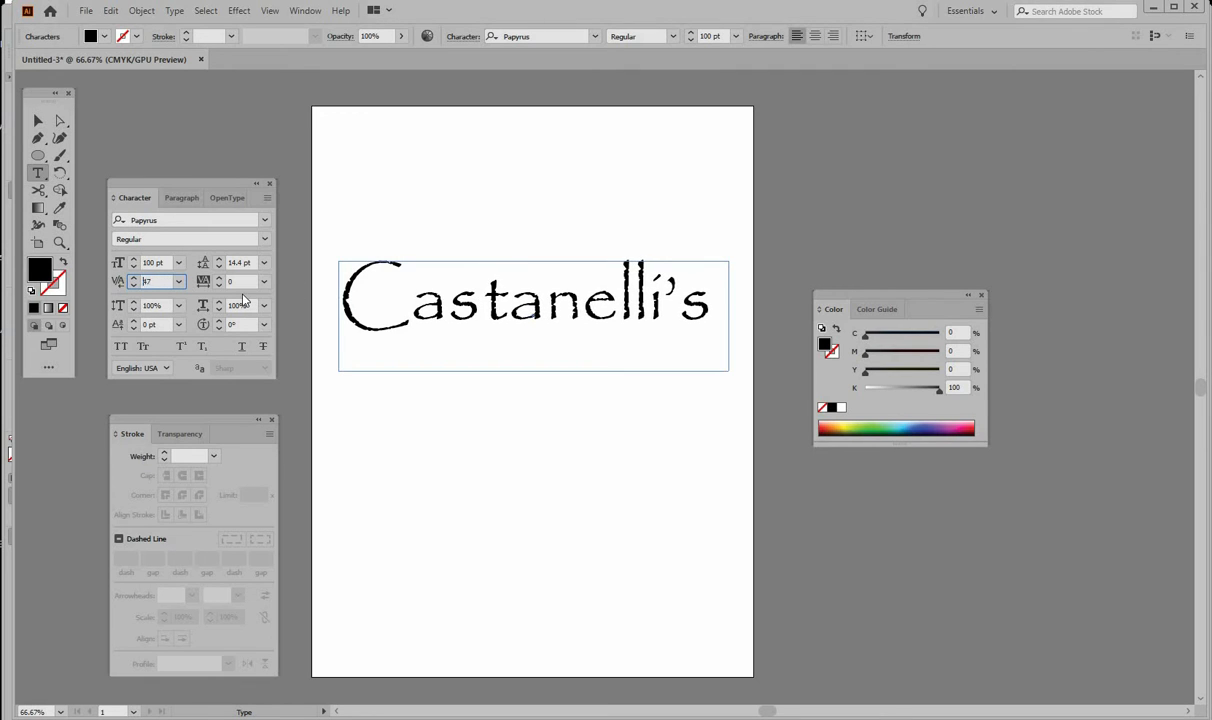
pyautogui.press('Down')
pyautogui.press('Down')
pyautogui.press('Down')
pyautogui.press('Down')
pyautogui.press('Down')
pyautogui.press('Down')
pyautogui.press('Down')
pyautogui.press('Down')
pyautogui.press('Down')
pyautogui.press('Down')
pyautogui.press('Down')
pyautogui.press('Down')
pyautogui.press('Down')
pyautogui.press('Down')
pyautogui.press('Down')
pyautogui.press('Down')
pyautogui.press('Down')
pyautogui.press('Down')
pyautogui.press('Down')
pyautogui.press('Down')
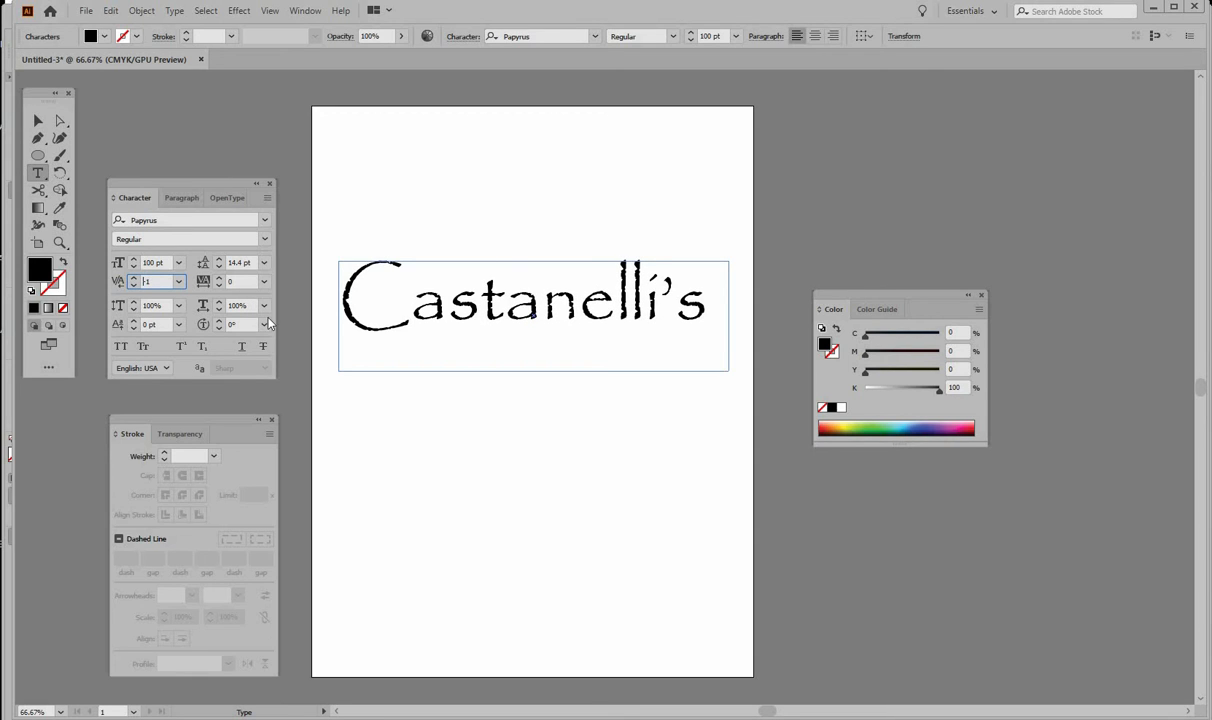
# Step: Increase the tracking of the letters "astanelli's" to 26, leaving out the capital "C"
pyautogui.moveTo(410, 285); pyautogui.dragTo(693, 311)
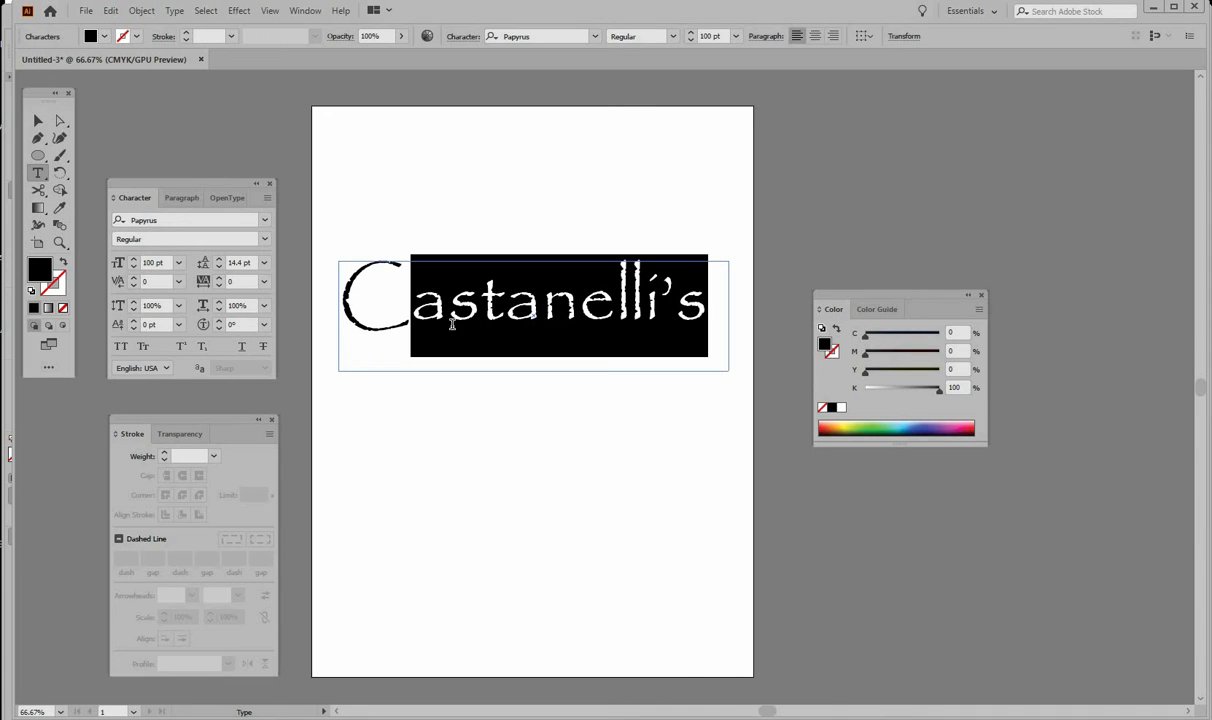
pyautogui.click(204, 284)
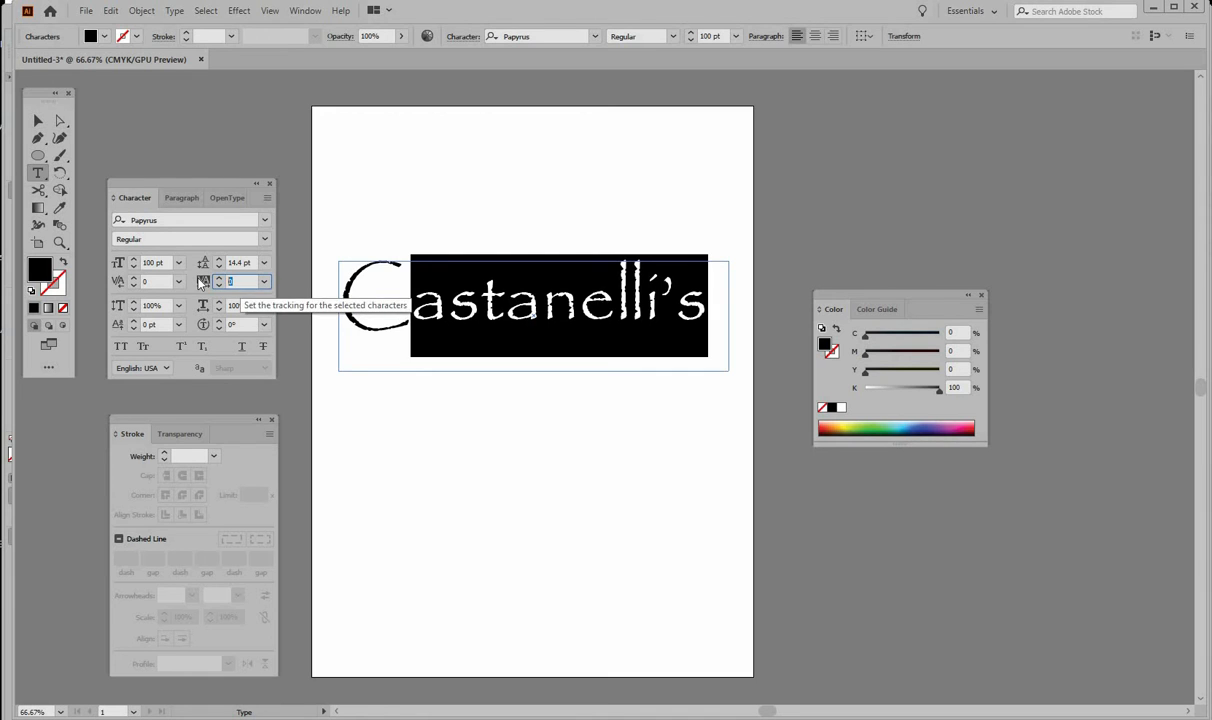
pyautogui.press('Up')
pyautogui.press('Up')
pyautogui.press('Up')
pyautogui.press('Up')
pyautogui.press('Up')
pyautogui.press('Up')
pyautogui.press('Up')
pyautogui.press('Up')
pyautogui.press('Up')
pyautogui.press('Up')
pyautogui.press('Up')
pyautogui.press('Up')
pyautogui.press('Up')
pyautogui.press('Up')
pyautogui.press('Up')
pyautogui.press('Up')
pyautogui.press('Up')
pyautogui.press('Up')
pyautogui.press('Up')
pyautogui.press('Up')
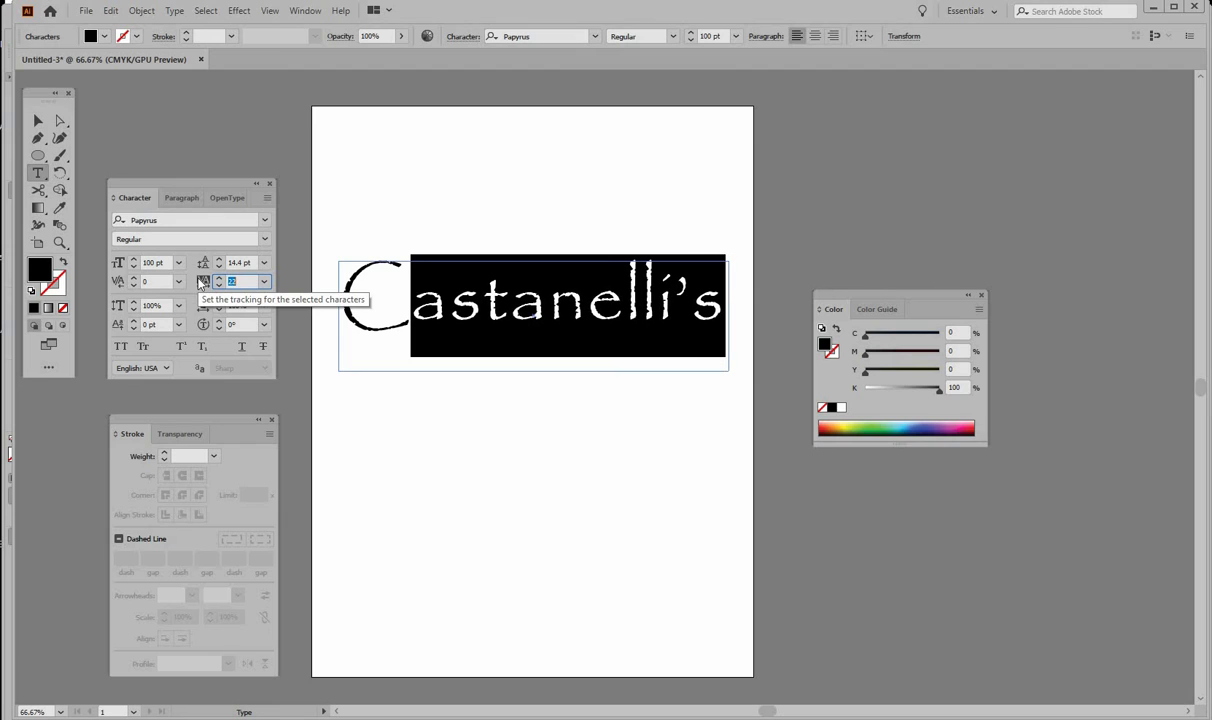
pyautogui.press('Up')
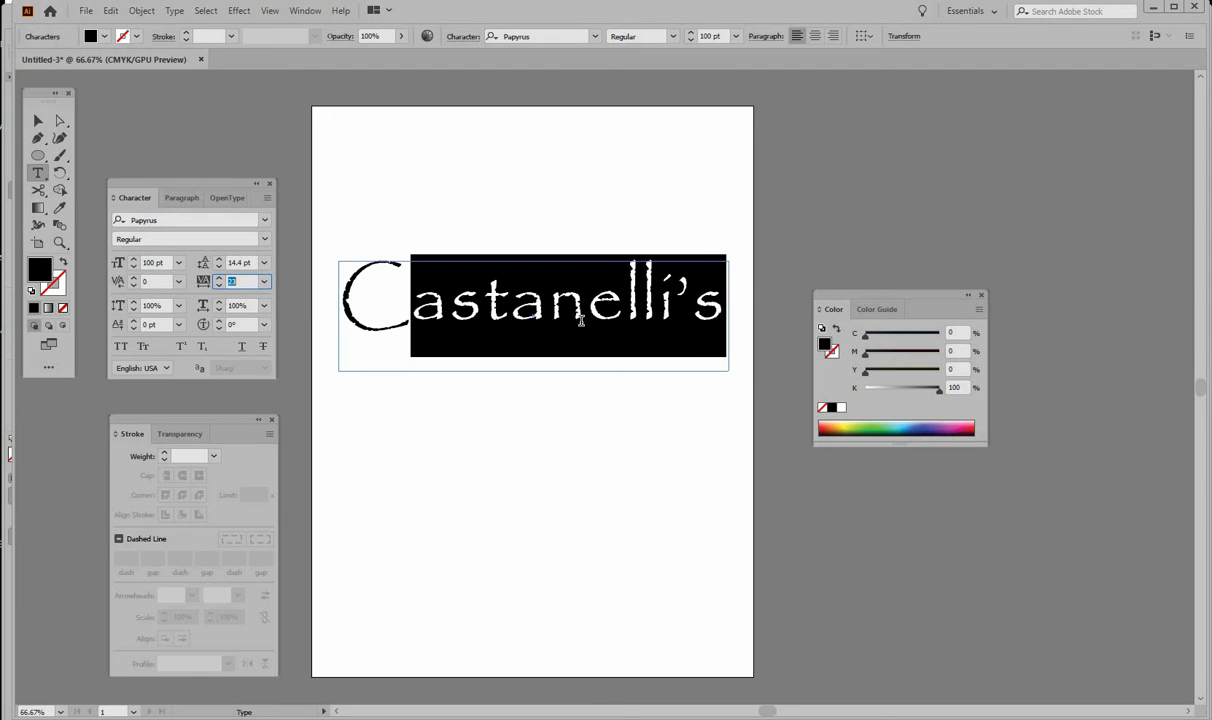
pyautogui.press('Up')
pyautogui.press('Up')
pyautogui.press('Up')
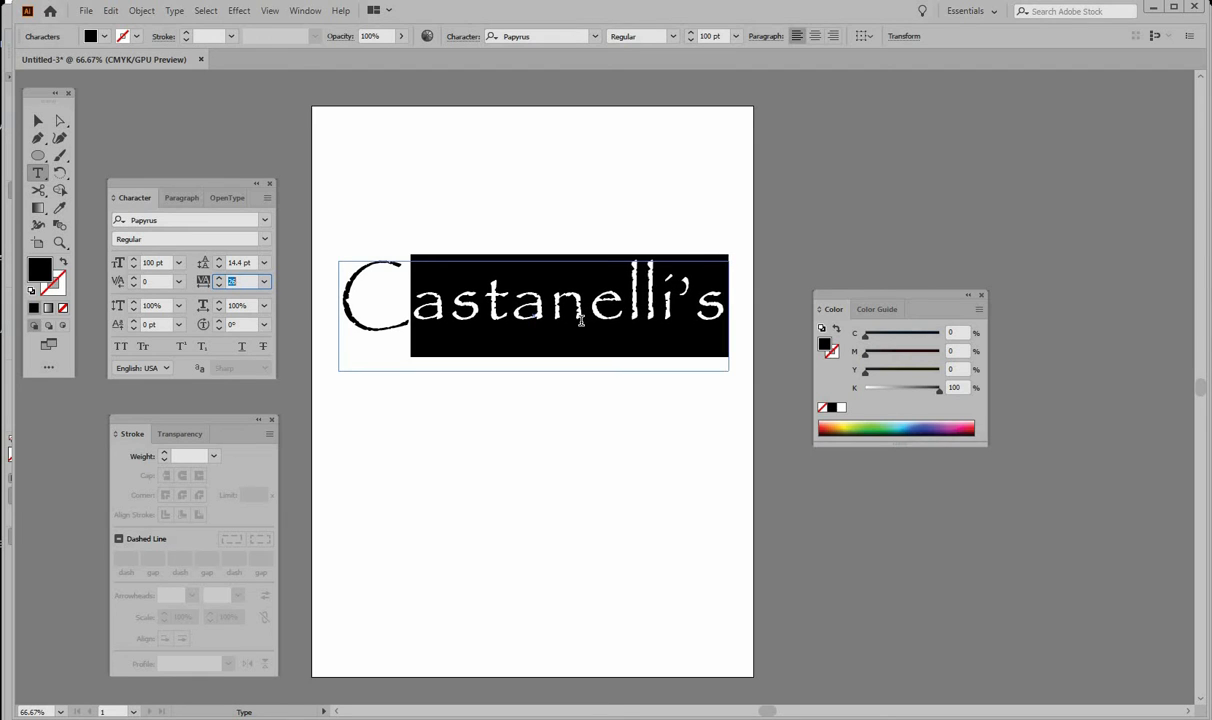
# Step: Reduce the tracking of "astanelli's" back to 0 and deselect the letters
pyautogui.press('Down')
pyautogui.press('Down')
pyautogui.press('Down')
pyautogui.press('Down')
pyautogui.press('Down')
pyautogui.press('Down')
pyautogui.press('Down')
pyautogui.press('Down')
pyautogui.press('Down')
pyautogui.press('Down')
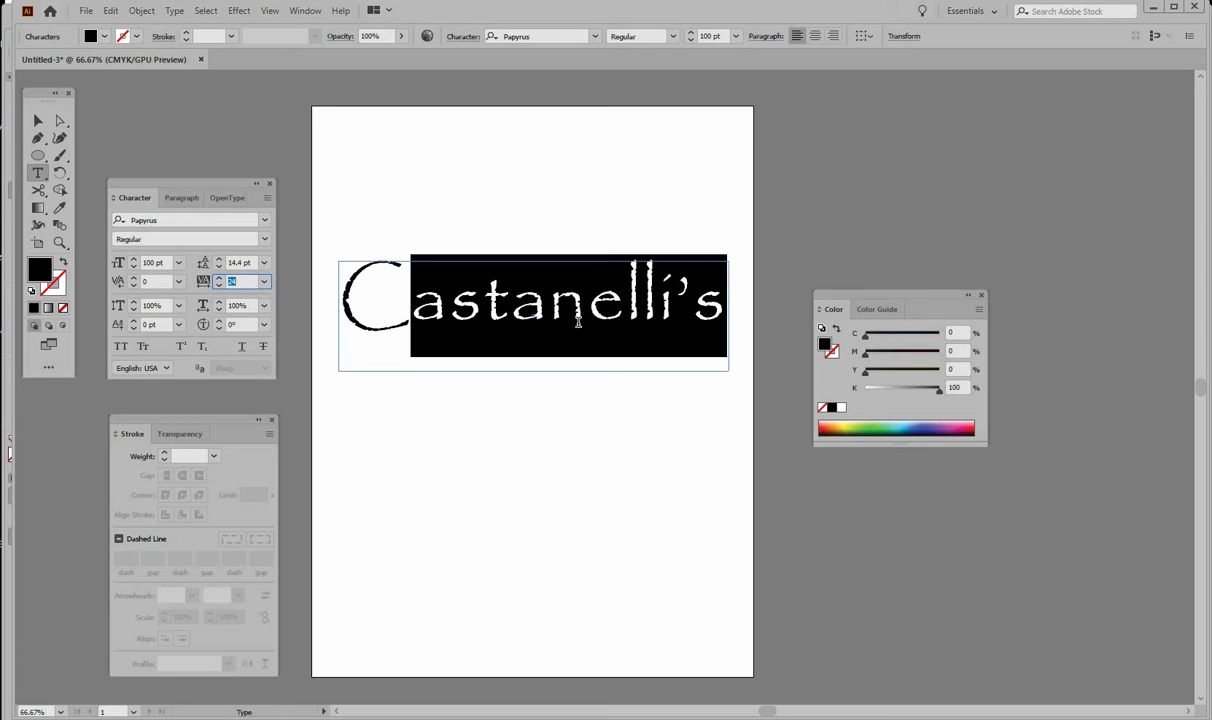
pyautogui.press('Down')
pyautogui.press('Down')
pyautogui.press('Down')
pyautogui.press('Down')
pyautogui.press('Down')
pyautogui.press('Down')
pyautogui.press('Down')
pyautogui.press('Down')
pyautogui.press('Down')
pyautogui.press('Down')
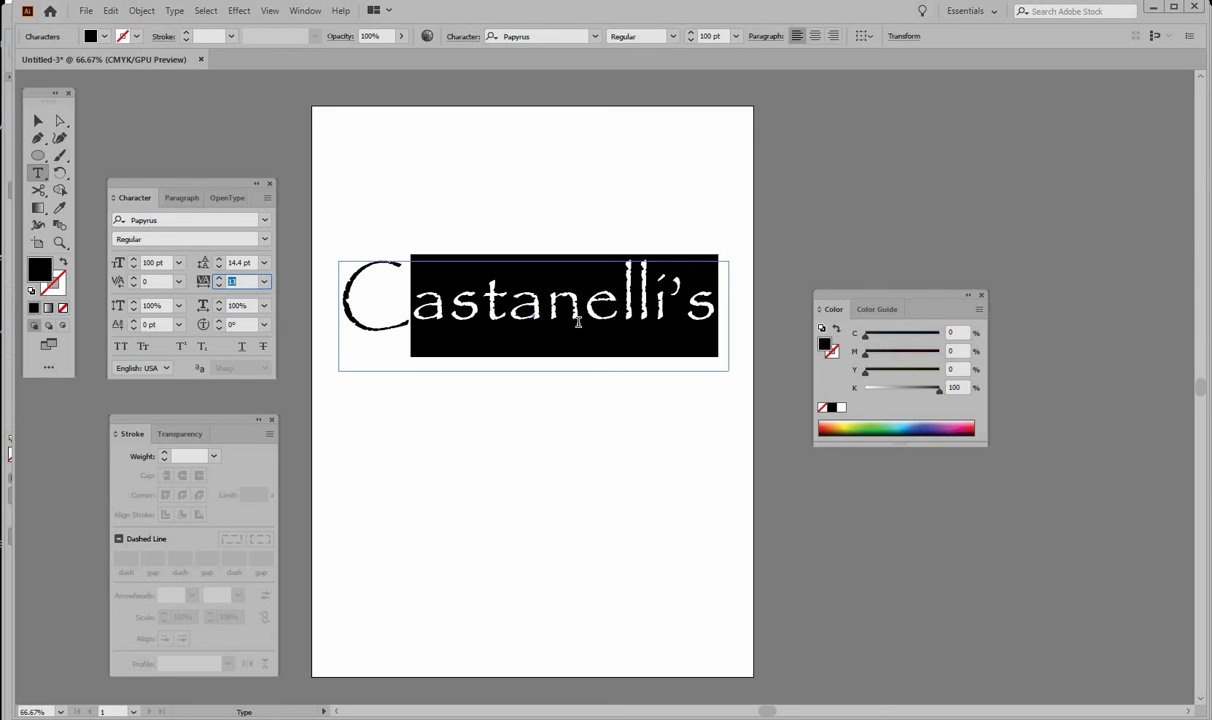
pyautogui.press('Down')
pyautogui.press('Down')
pyautogui.press('Down')
pyautogui.press('Down')
pyautogui.press('Down')
pyautogui.press('Down')
pyautogui.press('Down')
pyautogui.press('Down')
pyautogui.press('Down')
pyautogui.press('Down')
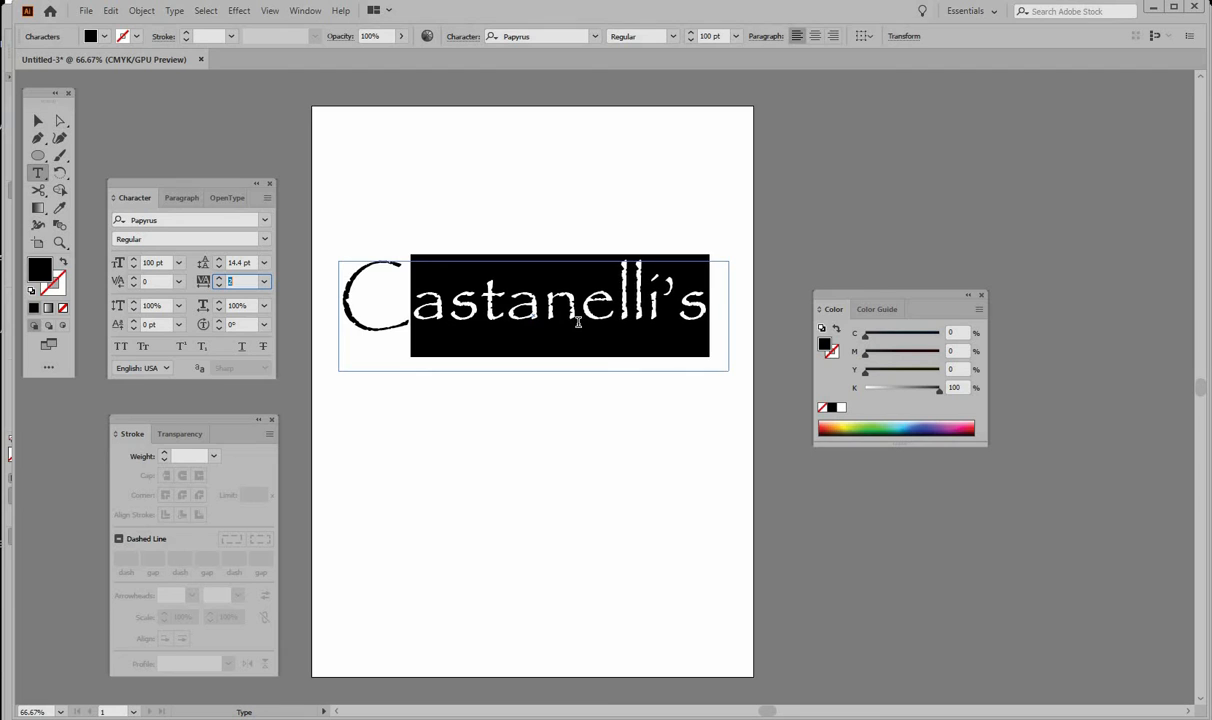
pyautogui.press('Up')
pyautogui.press('Up')
pyautogui.press('Up')
pyautogui.press('Up')
pyautogui.press('Up')
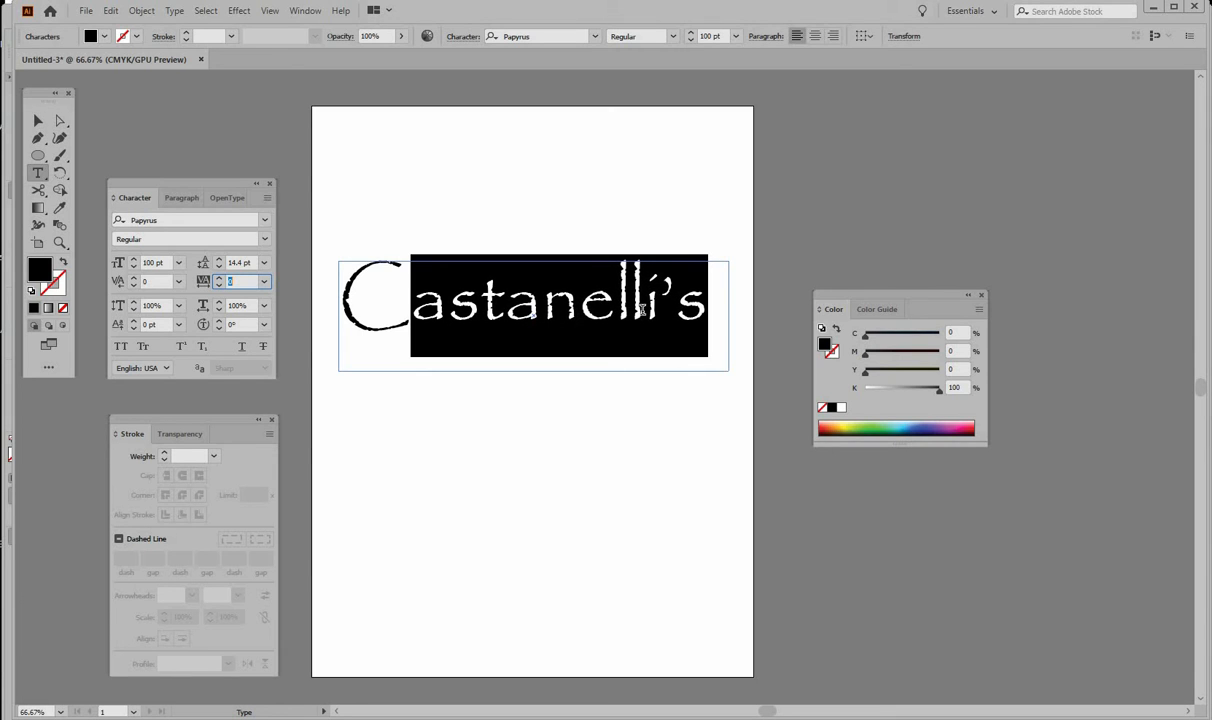
pyautogui.click(578, 305)
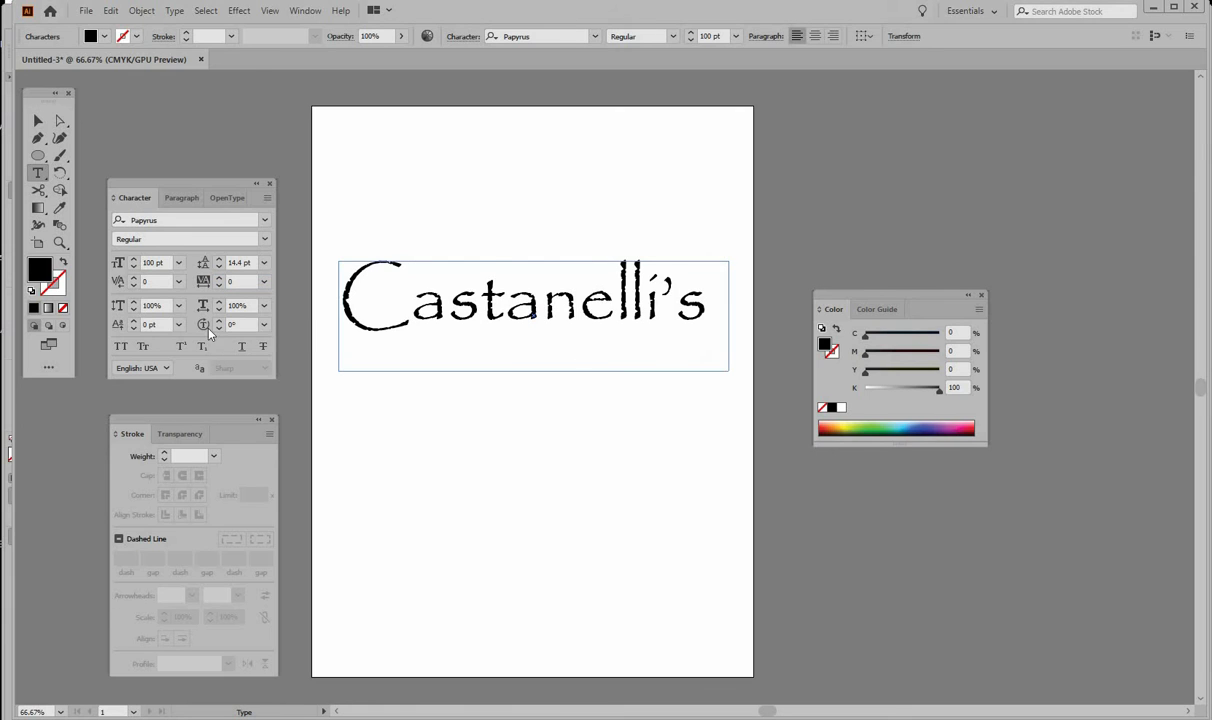
# Step: Set the vertical scale of the letters "astanelli's" to 122%, leaving out the capital "C"
pyautogui.moveTo(411, 300); pyautogui.dragTo(706, 300)
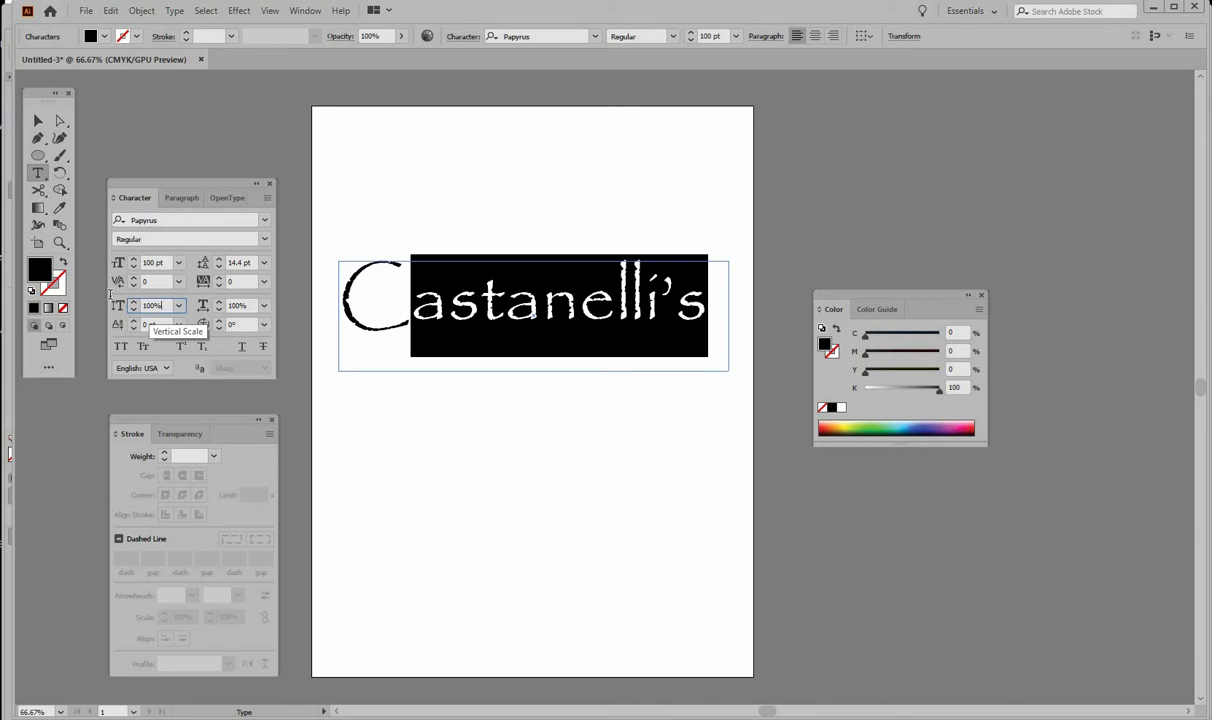
pyautogui.click(160, 305)
pyautogui.press('Up')
pyautogui.press('Up')
pyautogui.press('Up')
pyautogui.press('Up')
pyautogui.press('Up')
pyautogui.press('Up')
pyautogui.press('Up')
pyautogui.press('Up')
pyautogui.press('Up')
pyautogui.press('Up')
pyautogui.press('Up')
pyautogui.press('Up')
pyautogui.press('Up')
pyautogui.press('Up')
pyautogui.press('Up')
pyautogui.press('Up')
pyautogui.press('Up')
pyautogui.press('Up')
pyautogui.press('Up')
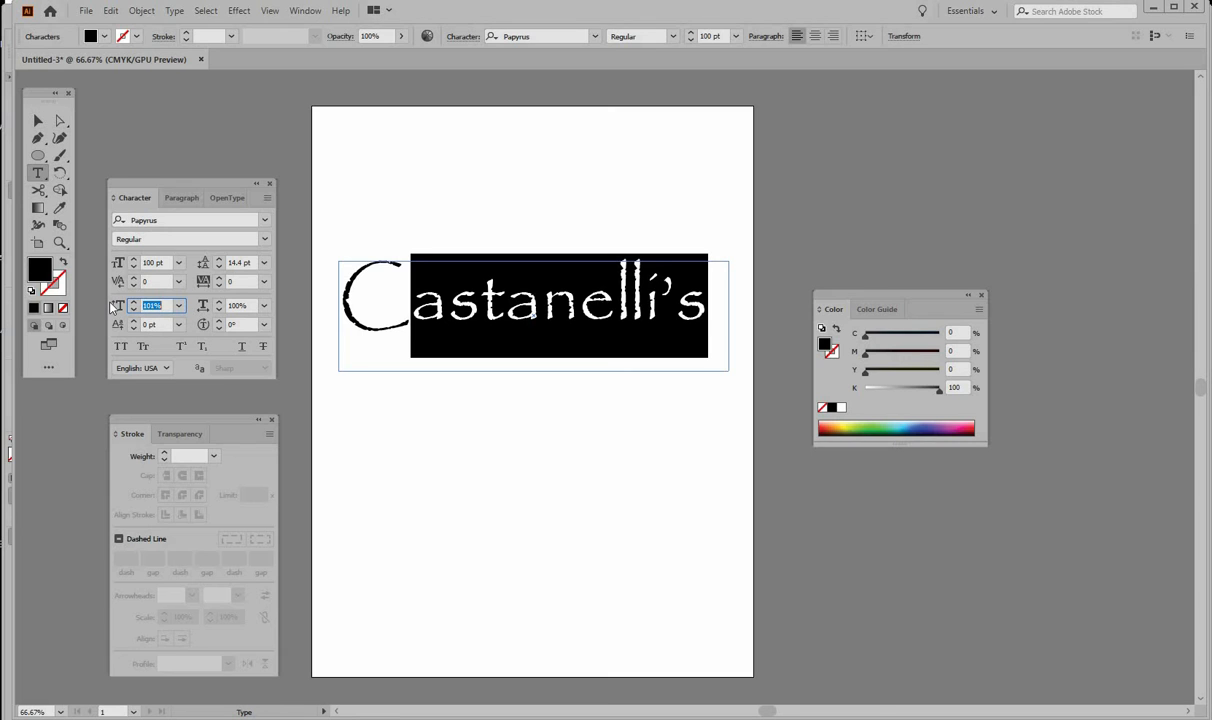
pyautogui.press('Up')
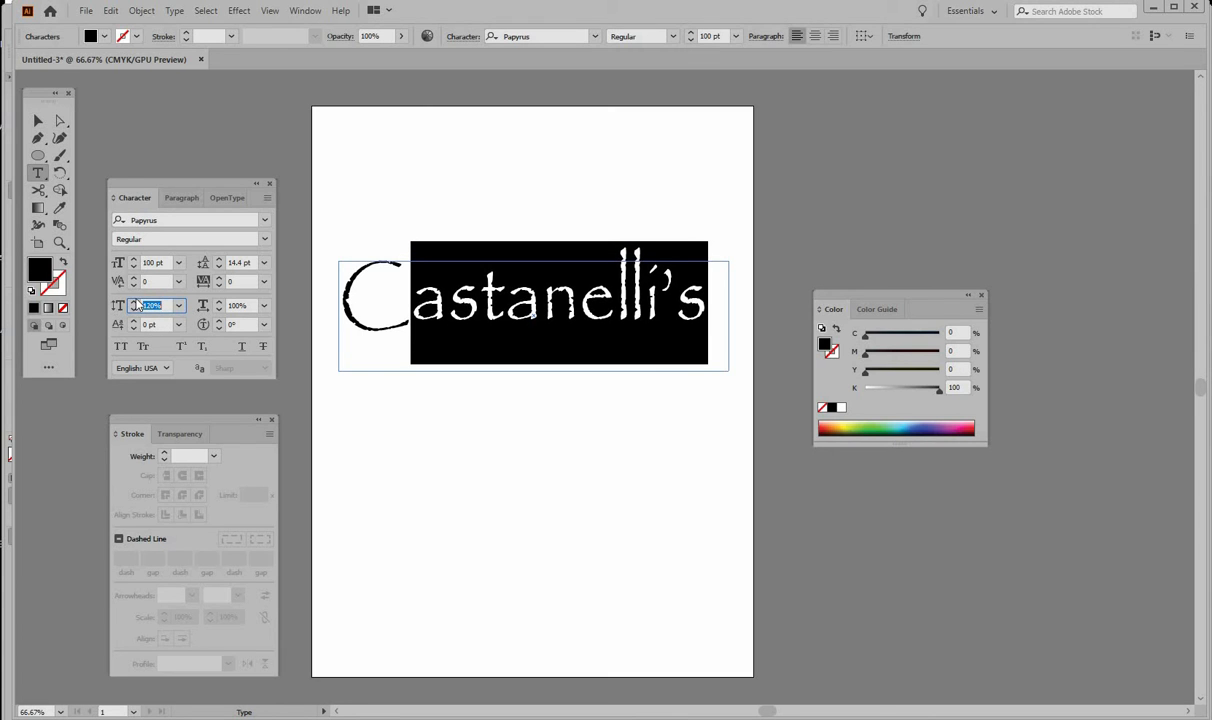
pyautogui.press('Up')
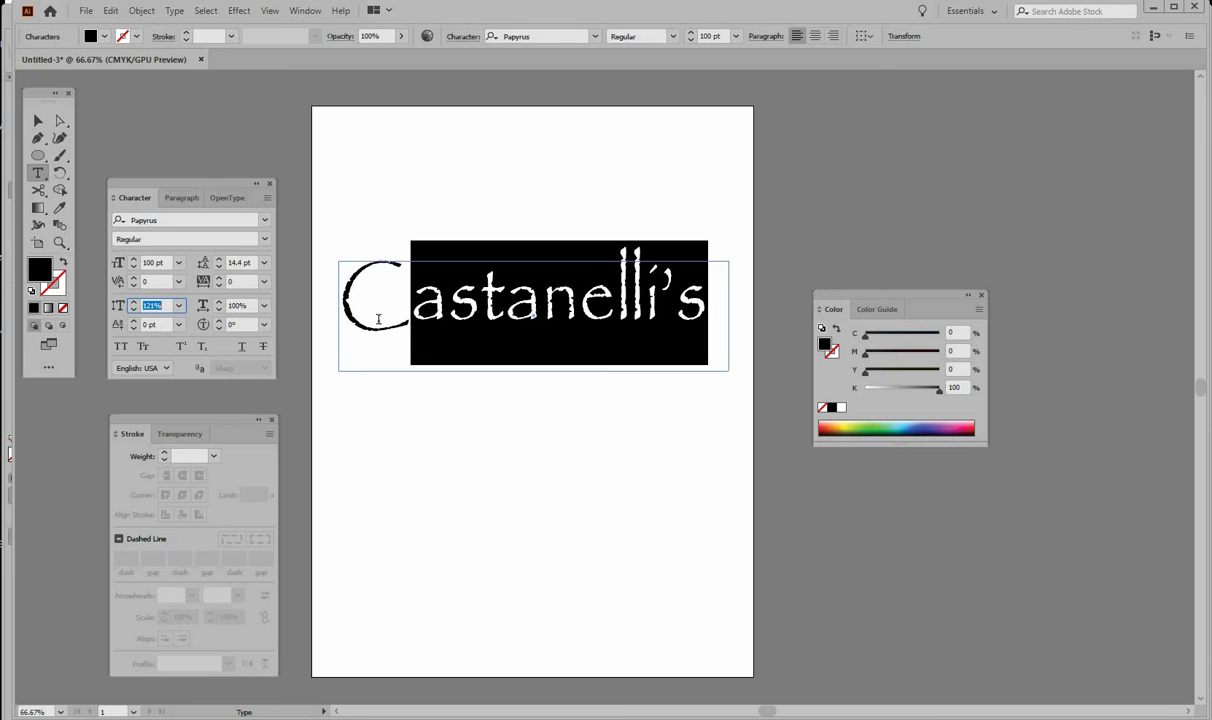
pyautogui.press('Up')
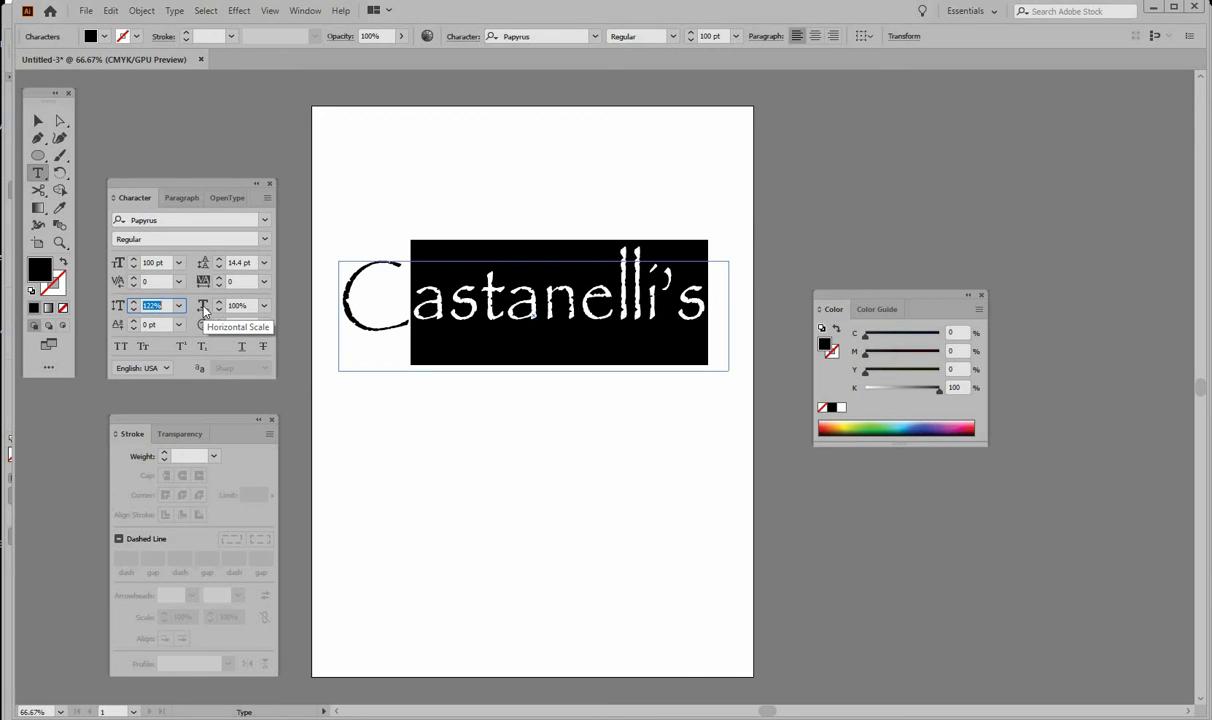
# Step: Increase the horizontal scale of the letters "astanelli's" to 116%
pyautogui.click(236, 305)
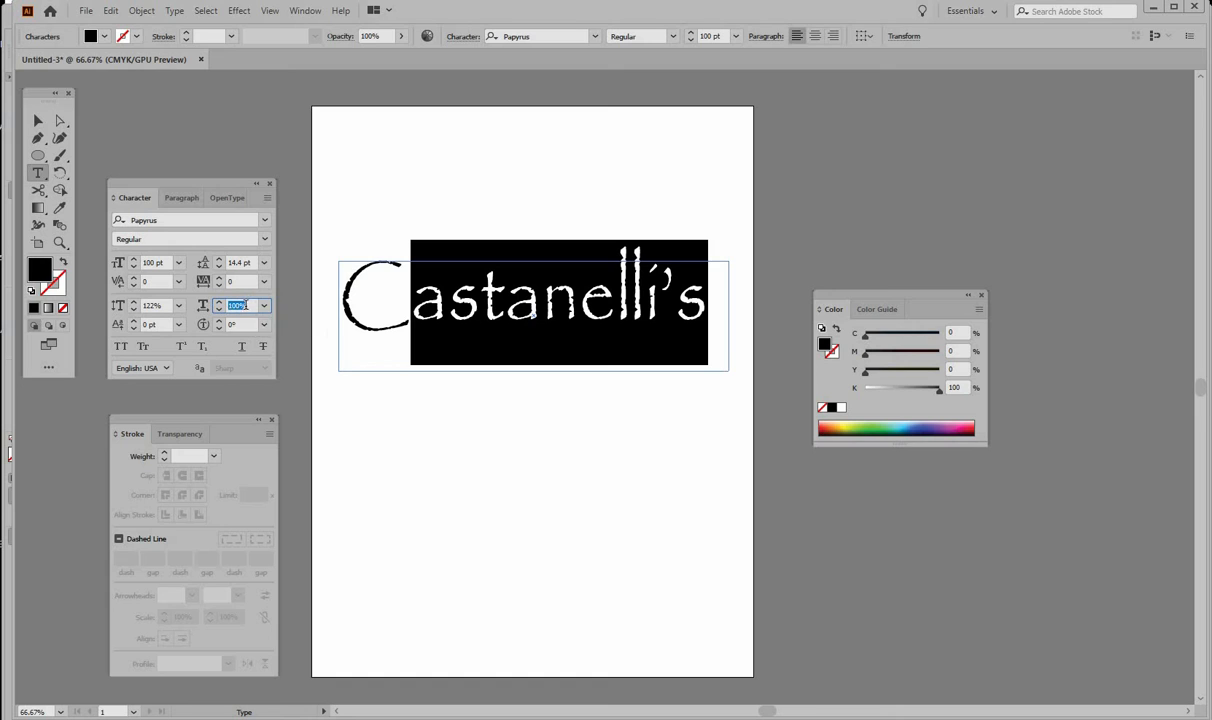
pyautogui.press('Up')
pyautogui.press('Up')
pyautogui.press('Up')
pyautogui.press('Up')
pyautogui.press('Up')
pyautogui.press('Up')
pyautogui.press('Up')
pyautogui.press('Up')
pyautogui.press('Up')
pyautogui.press('Up')
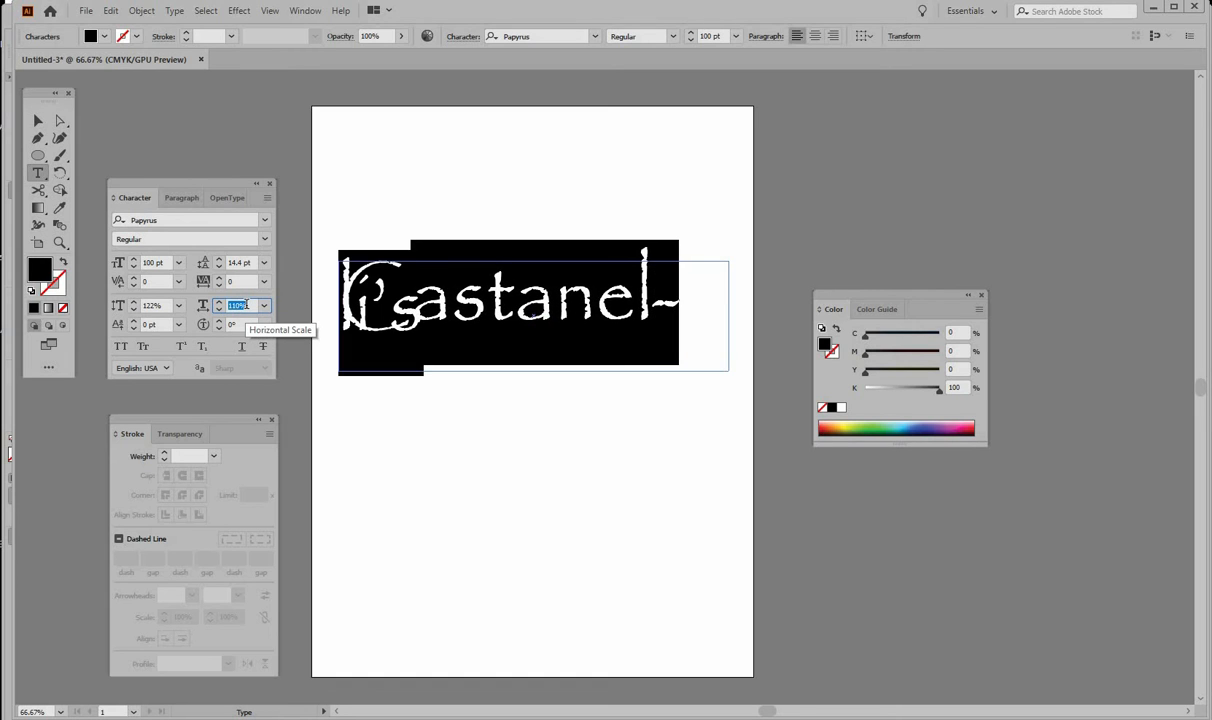
pyautogui.press('Up')
pyautogui.press('Up')
pyautogui.press('Up')
pyautogui.press('Up')
pyautogui.press('Up')
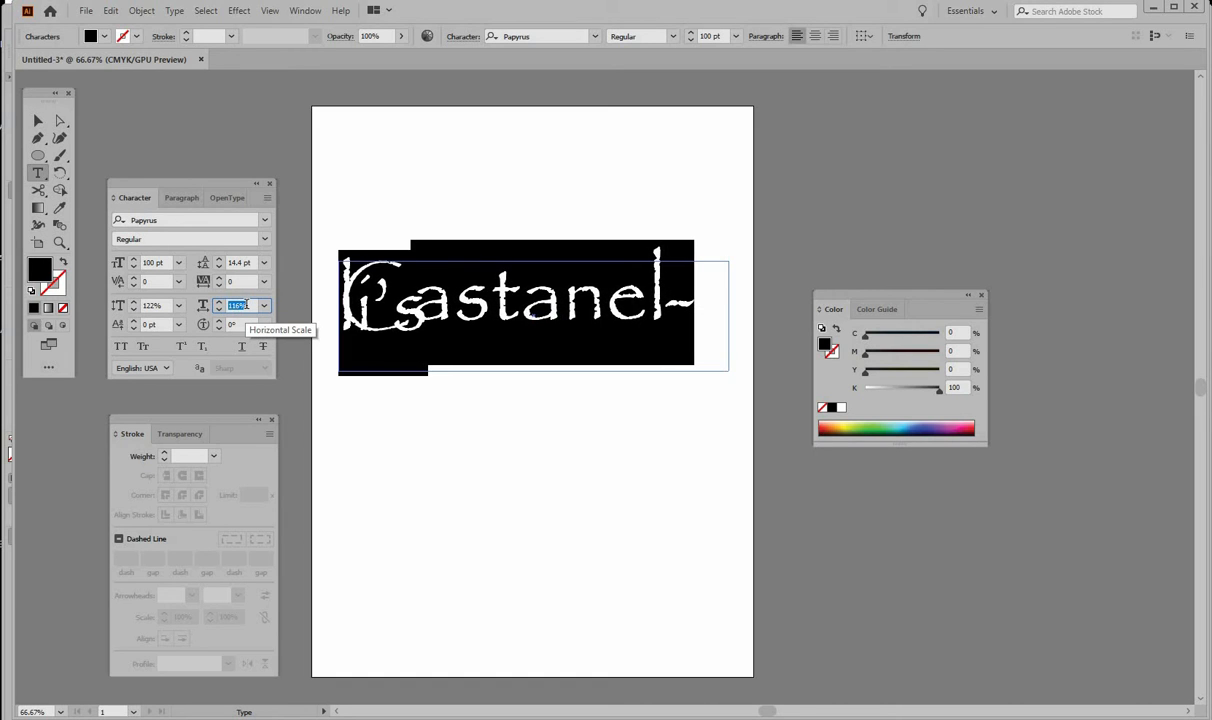
# Step: Set the horizontal scale of the selected letters "astanelli's" back to 100%
pyautogui.press('Down')
pyautogui.press('Down')
pyautogui.press('Down')
pyautogui.press('Down')
pyautogui.press('Down')
pyautogui.press('Down')
pyautogui.press('Down')
pyautogui.press('Down')
pyautogui.press('Down')
pyautogui.press('Down')
pyautogui.press('Down')
pyautogui.press('Down')
pyautogui.press('Down')
pyautogui.press('Down')
pyautogui.press('Down')
pyautogui.press('Down')
pyautogui.press('Down')
pyautogui.press('Down')
pyautogui.press('Down')
pyautogui.press('Down')
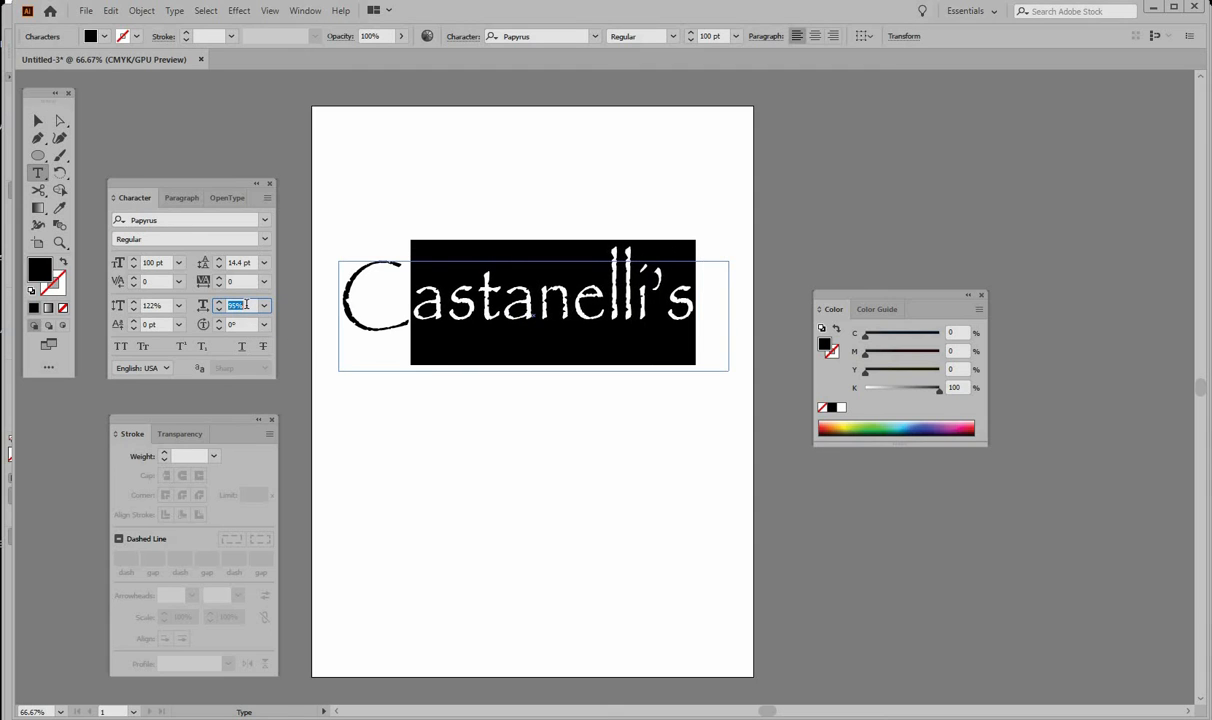
pyautogui.press('Down')
pyautogui.press('Down')
pyautogui.press('Down')
pyautogui.press('Down')
pyautogui.press('Down')
pyautogui.press('Down')
pyautogui.press('Down')
pyautogui.press('Down')
pyautogui.press('Up')
pyautogui.press('Up')
pyautogui.press('Up')
pyautogui.press('Up')
pyautogui.press('Up')
pyautogui.press('Up')
pyautogui.press('Up')
pyautogui.press('Up')
pyautogui.press('Up')
pyautogui.press('Up')
pyautogui.press('Up')
pyautogui.press('Up')
pyautogui.press('Up')
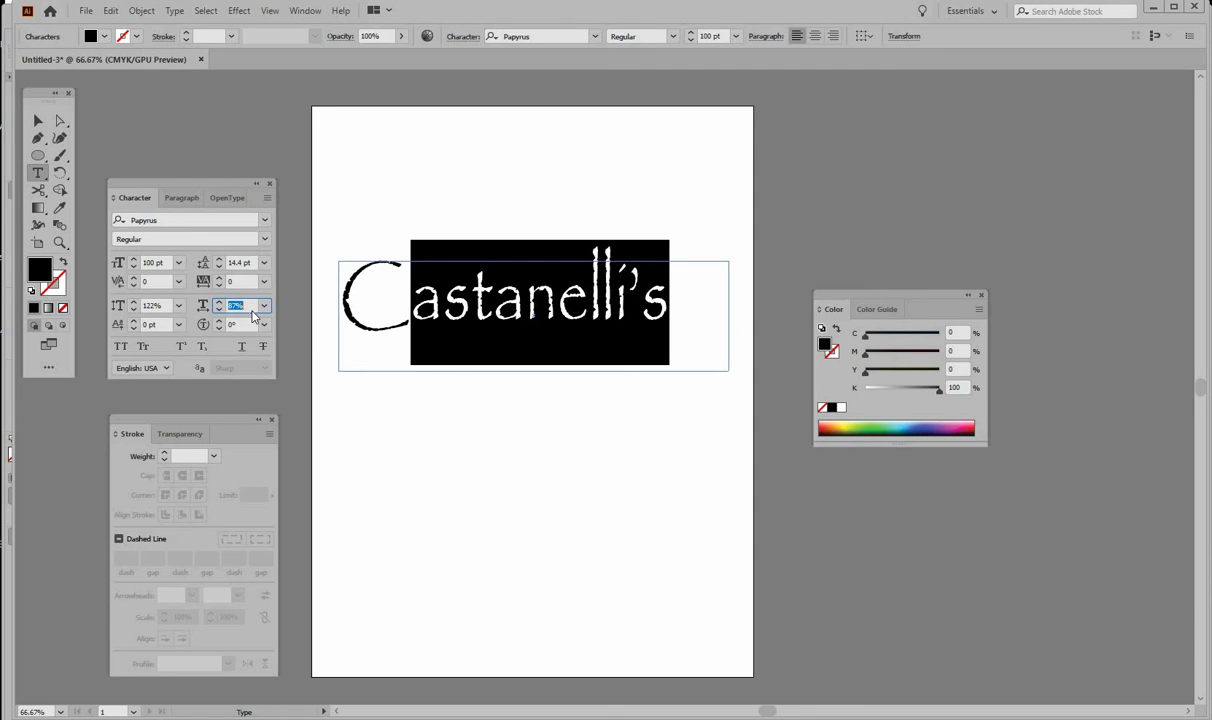
pyautogui.press('Up')
pyautogui.press('Up')
pyautogui.press('Up')
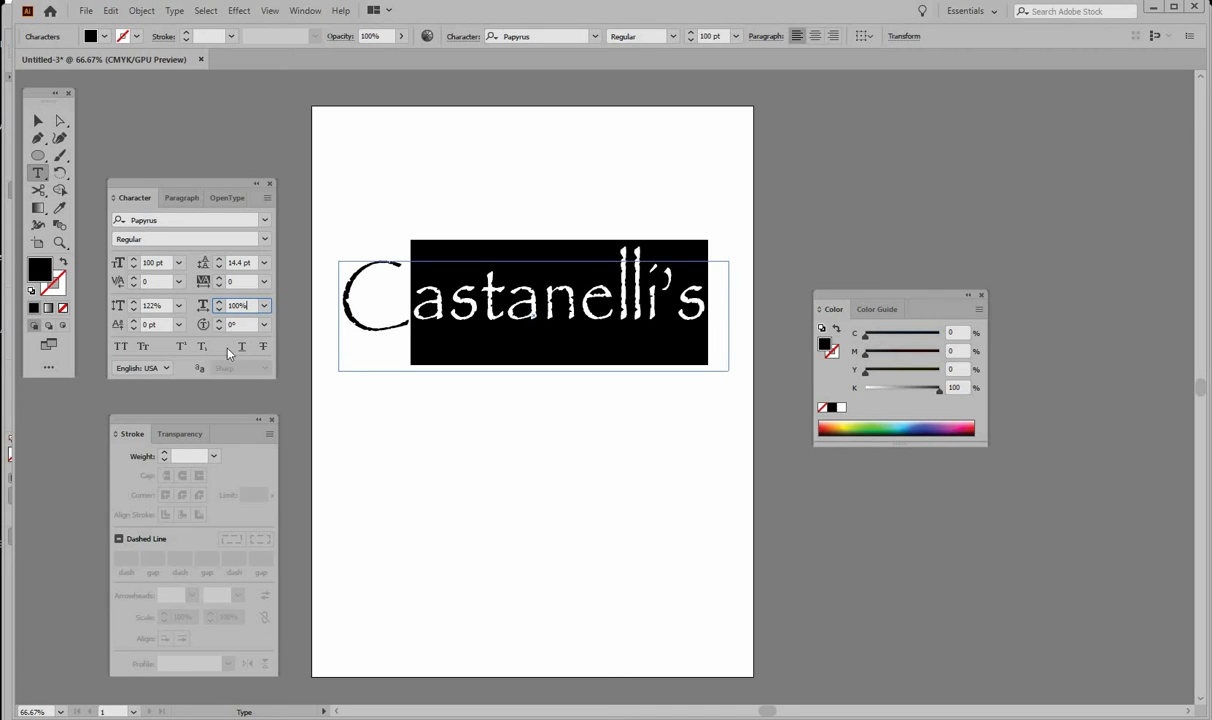
# Step: Raise the baseline shift of the letters "astanelli's" above 9 pt and return it to 0 pt
pyautogui.click(134, 321)
pyautogui.click(134, 321)
pyautogui.click(134, 321)
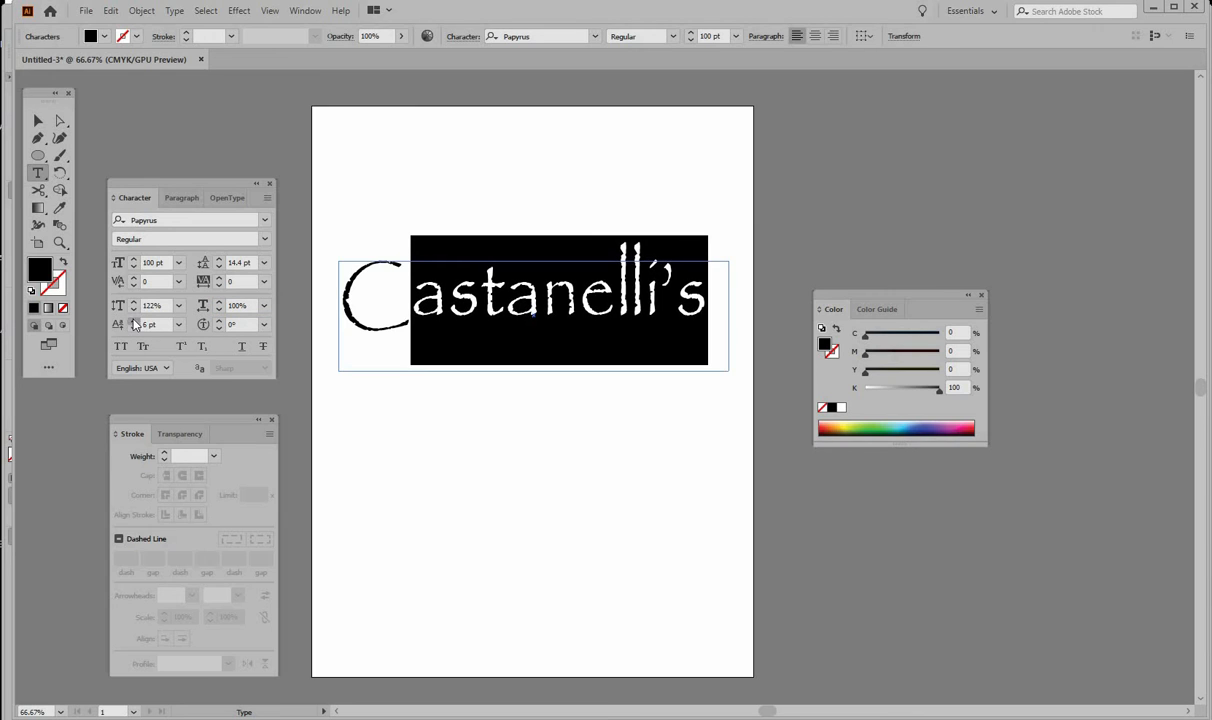
pyautogui.click(134, 321)
pyautogui.click(134, 321)
pyautogui.click(134, 321)
pyautogui.click(134, 329)
pyautogui.click(134, 329)
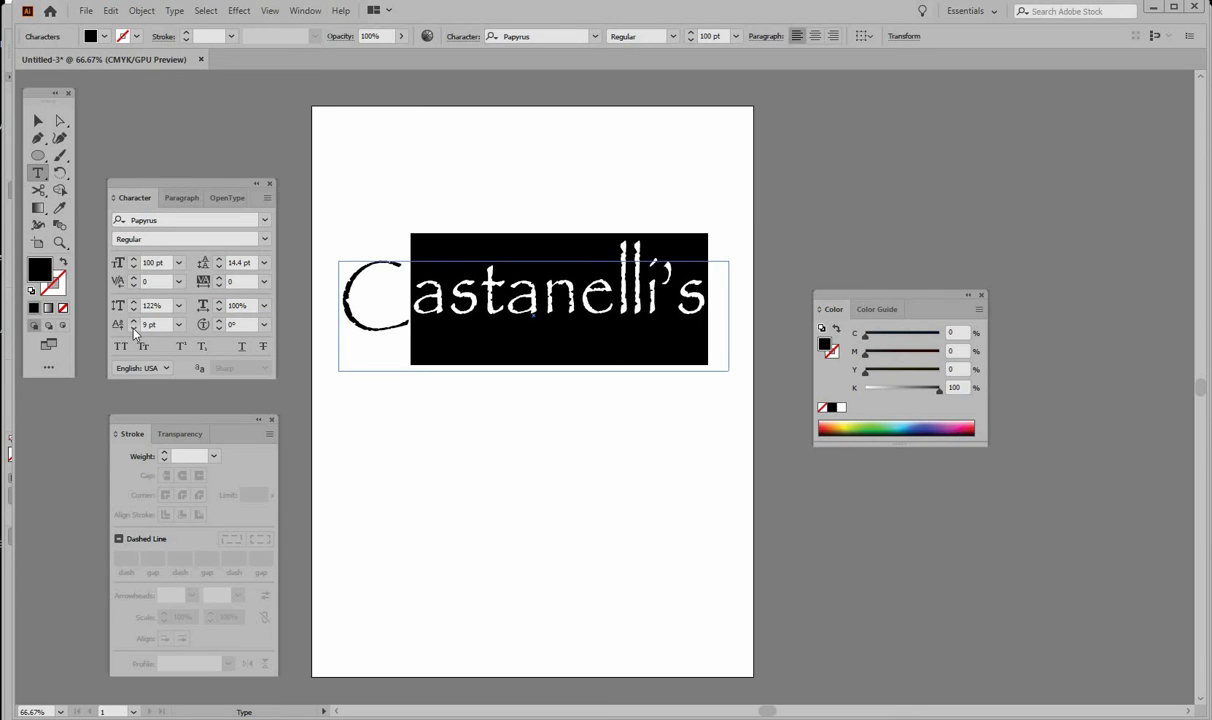
pyautogui.click(134, 329)
pyautogui.click(134, 329)
pyautogui.click(134, 329)
pyautogui.click(134, 329)
pyautogui.click(134, 329)
pyautogui.click(134, 329)
pyautogui.click(134, 329)
pyautogui.click(134, 329)
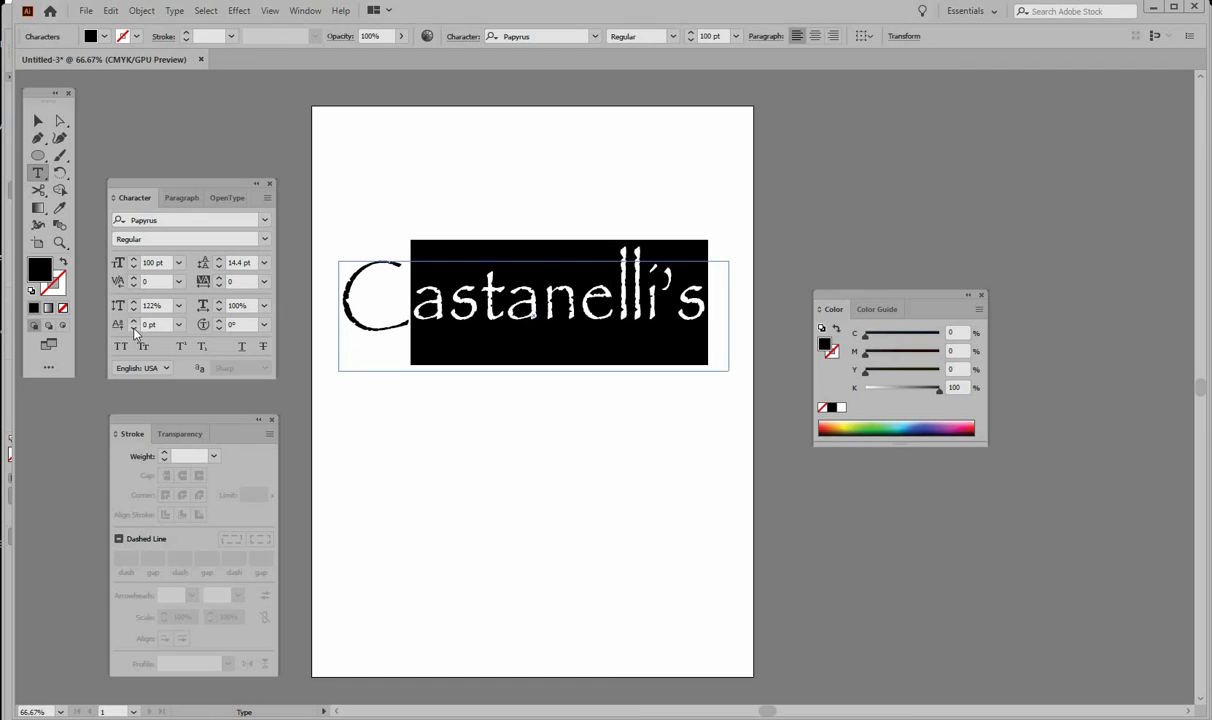
# Step: Lower the baseline shift of the letters "astanelli's" to -6 pt
pyautogui.click(134, 329)
pyautogui.click(134, 329)
pyautogui.click(134, 329)
pyautogui.click(134, 329)
pyautogui.click(134, 329)
pyautogui.click(134, 329)
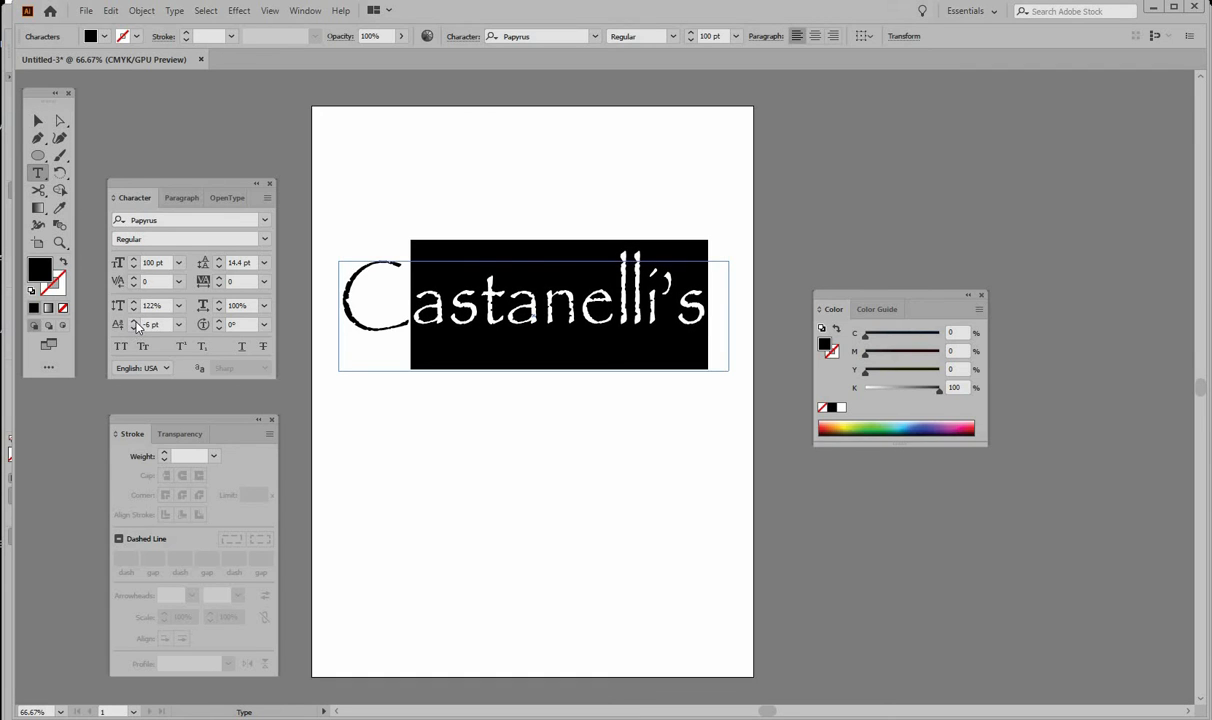
# Step: Set the baseline shift of the letters "astanelli's" to 8 pt and deselect them
pyautogui.click(134, 322)
pyautogui.click(134, 322)
pyautogui.click(134, 322)
pyautogui.click(134, 322)
pyautogui.click(134, 322)
pyautogui.click(134, 322)
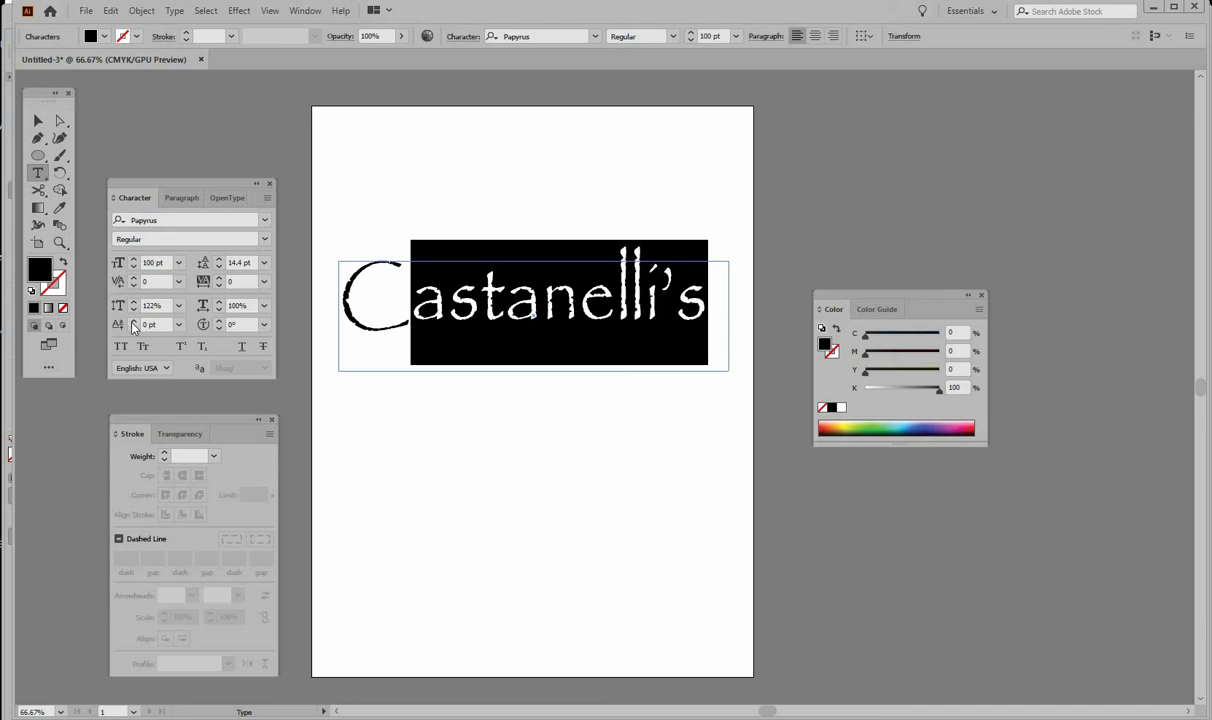
pyautogui.click(134, 322)
pyautogui.click(134, 322)
pyautogui.click(134, 322)
pyautogui.click(134, 322)
pyautogui.click(134, 322)
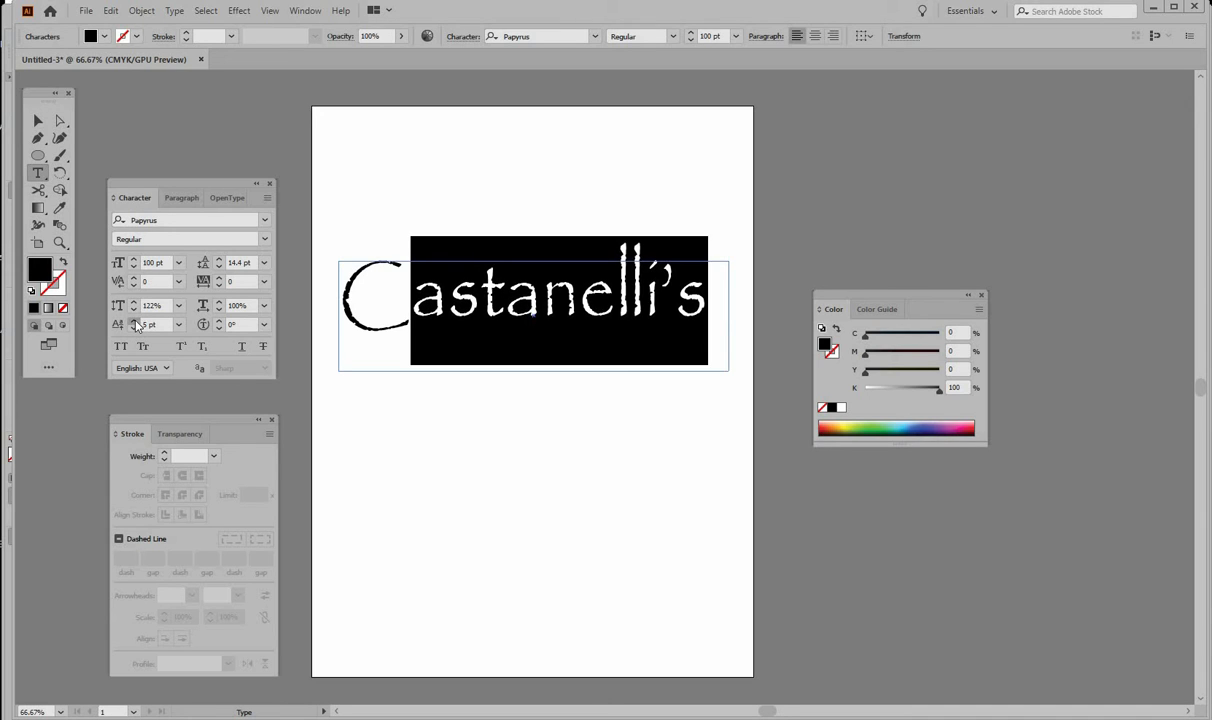
pyautogui.click(134, 322)
pyautogui.click(134, 322)
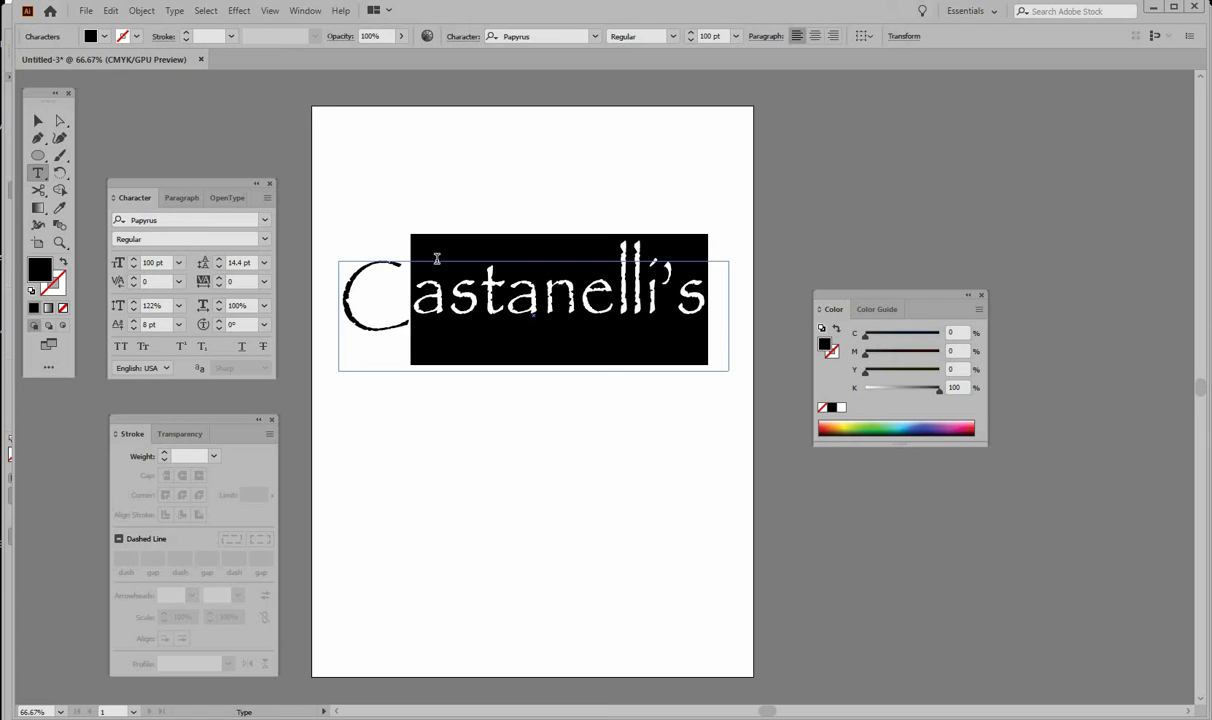
pyautogui.click(411, 305)
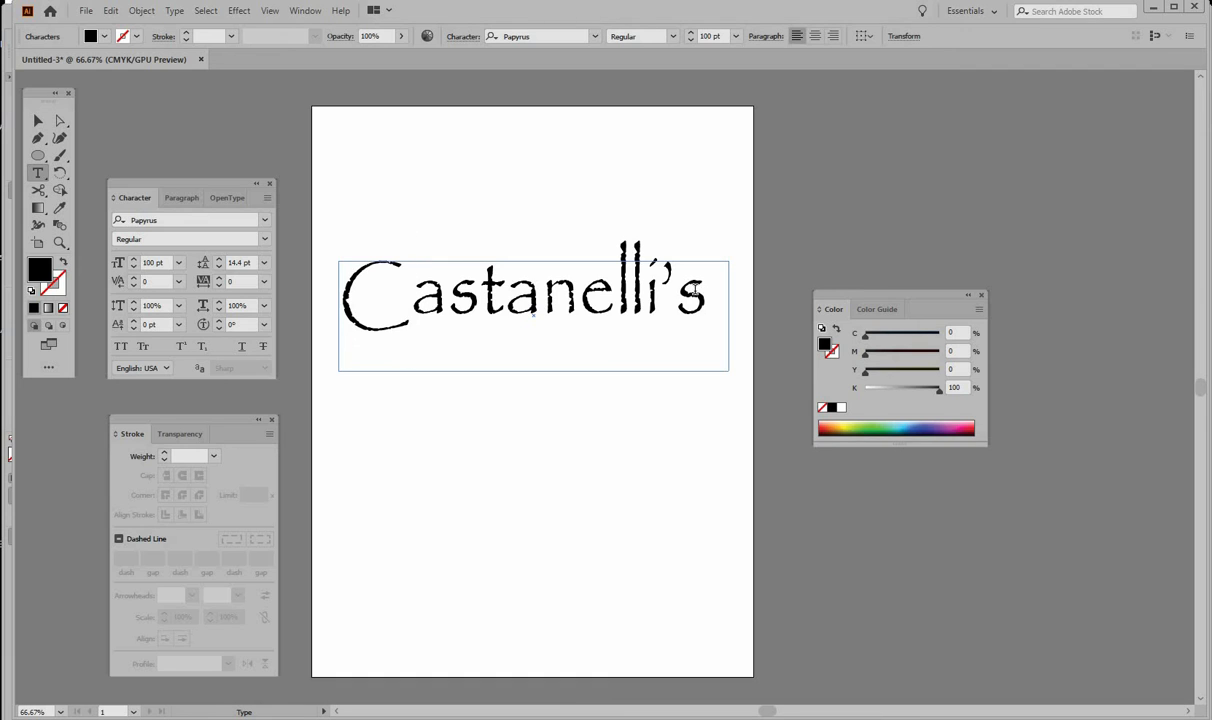
# Step: Select the whole "Castanelli's" heading, try right and left paragraph alignment, and finish with it centered in its text frame
pyautogui.moveTo(706, 288); pyautogui.dragTo(366, 284)
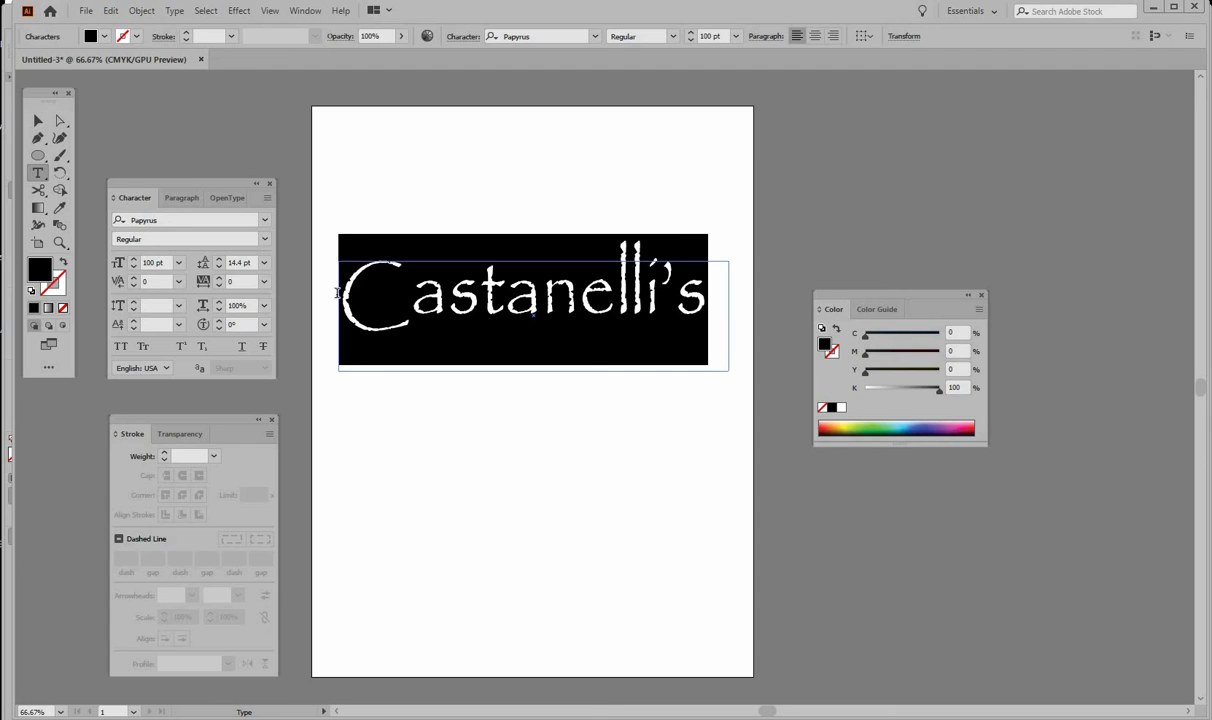
pyautogui.click(181, 198)
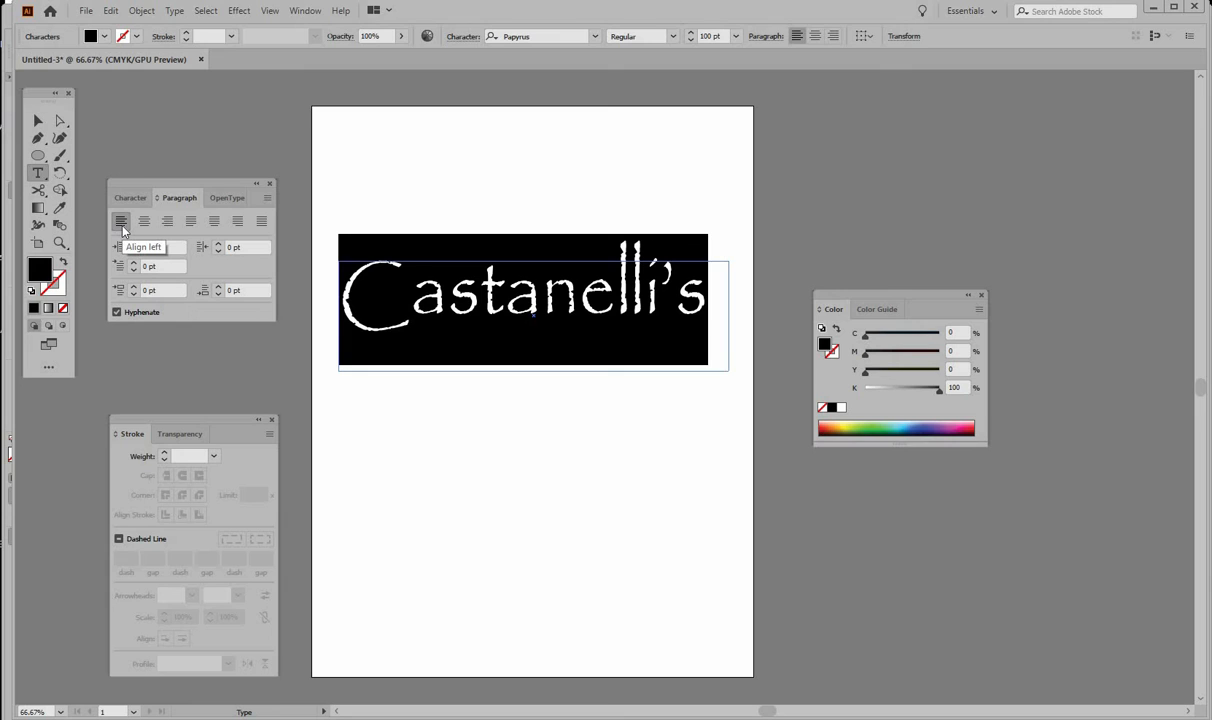
pyautogui.click(146, 224)
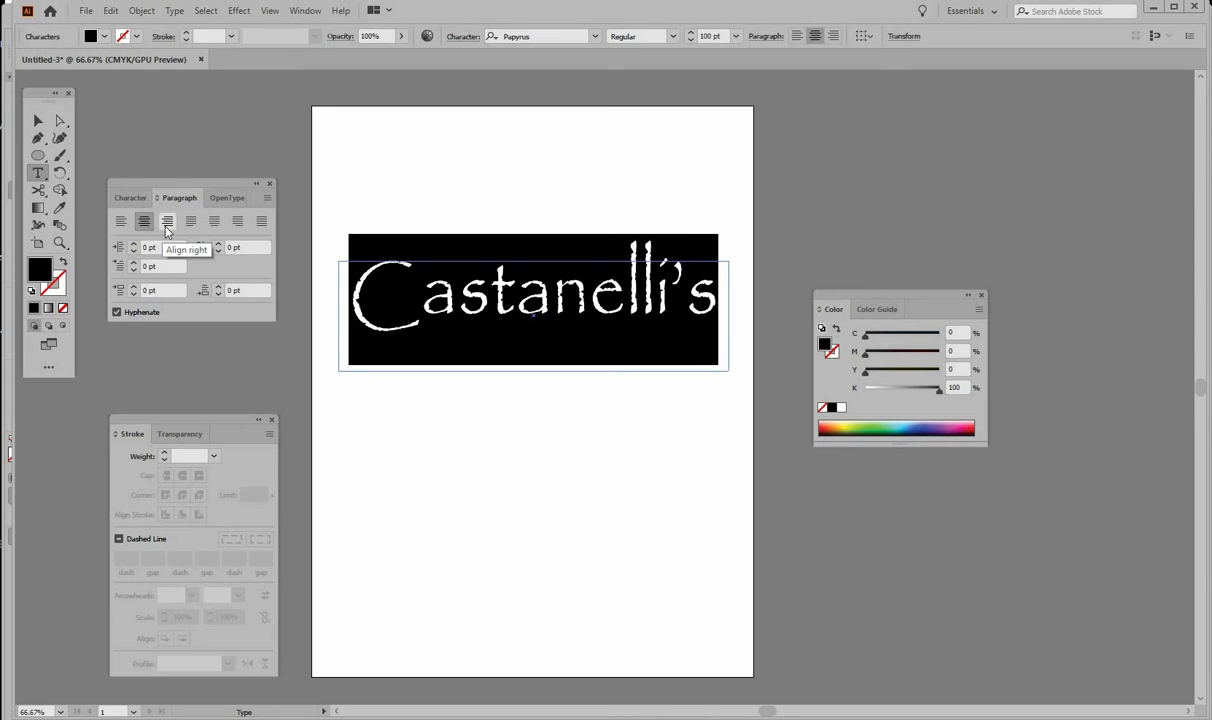
pyautogui.click(168, 224)
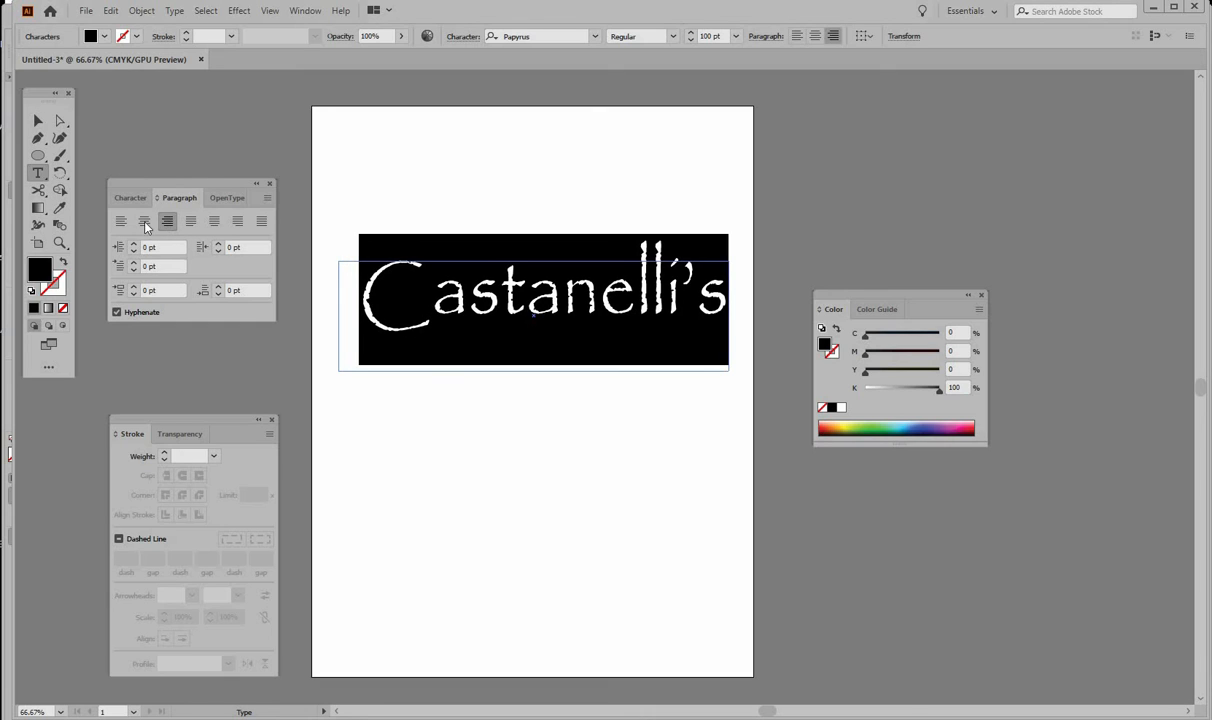
pyautogui.click(144, 222)
pyautogui.click(120, 222)
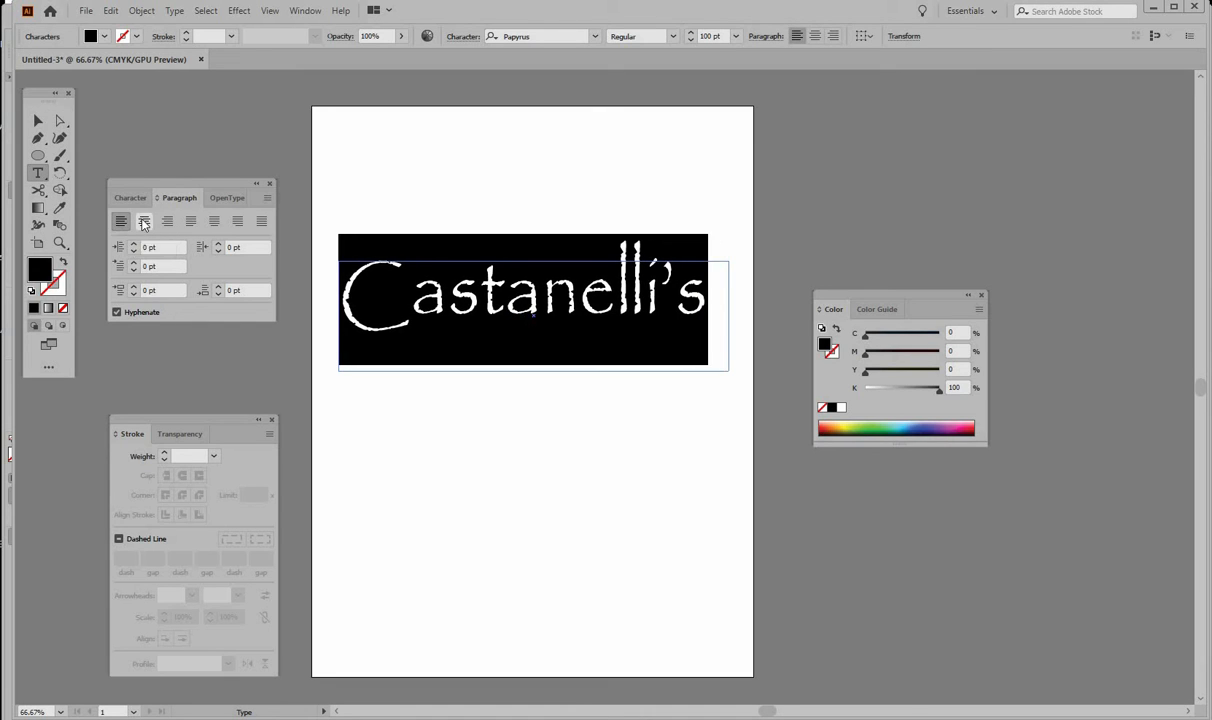
pyautogui.click(144, 222)
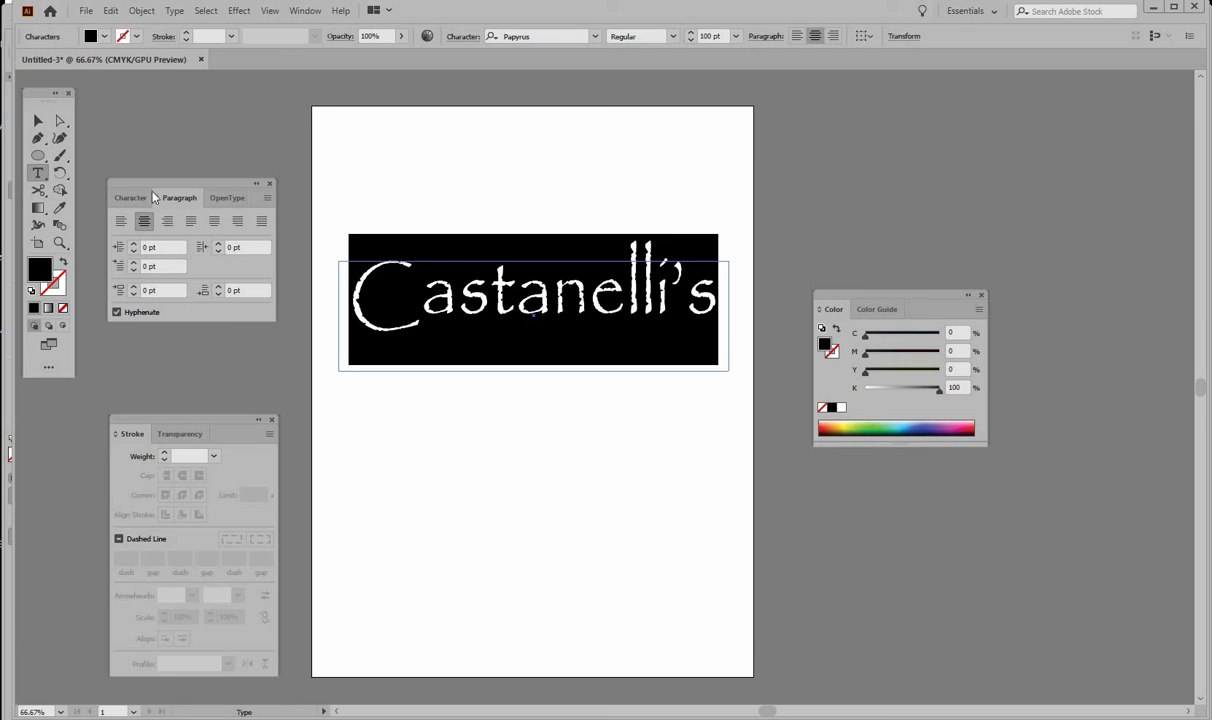
# Step: Shorten the heading's text frame from below so it ends just under the letters, and deselect it
pyautogui.click(514, 290)
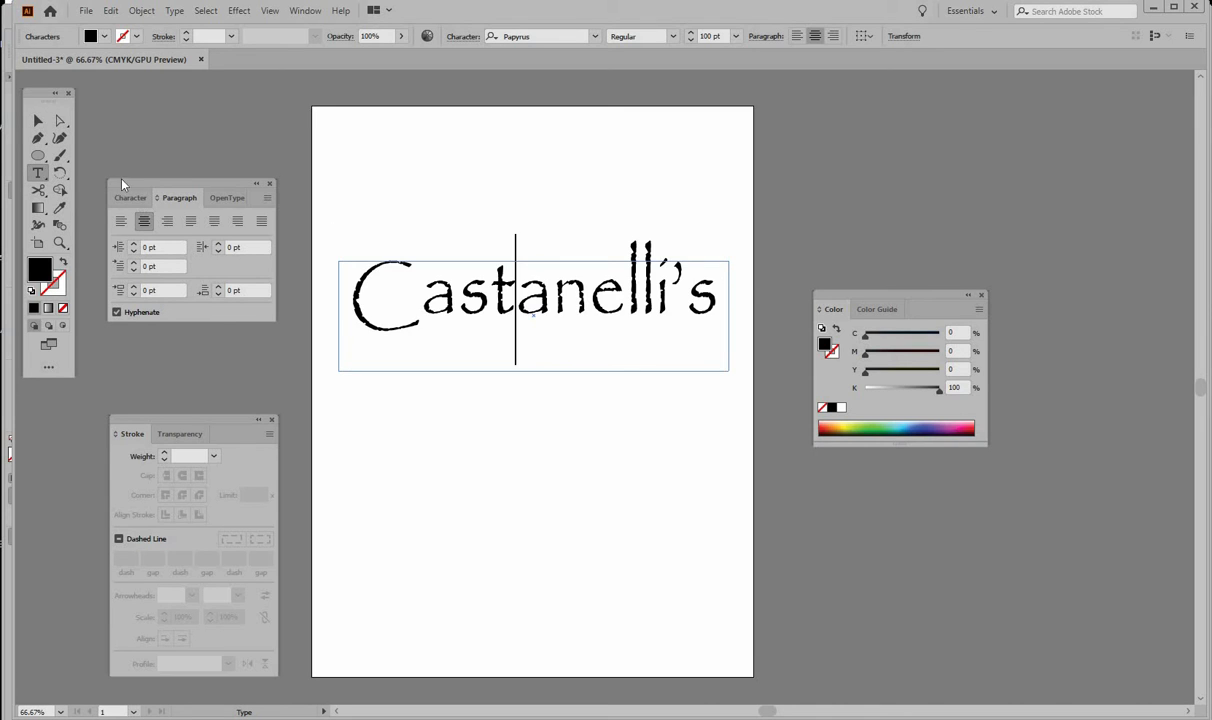
pyautogui.click(38, 120)
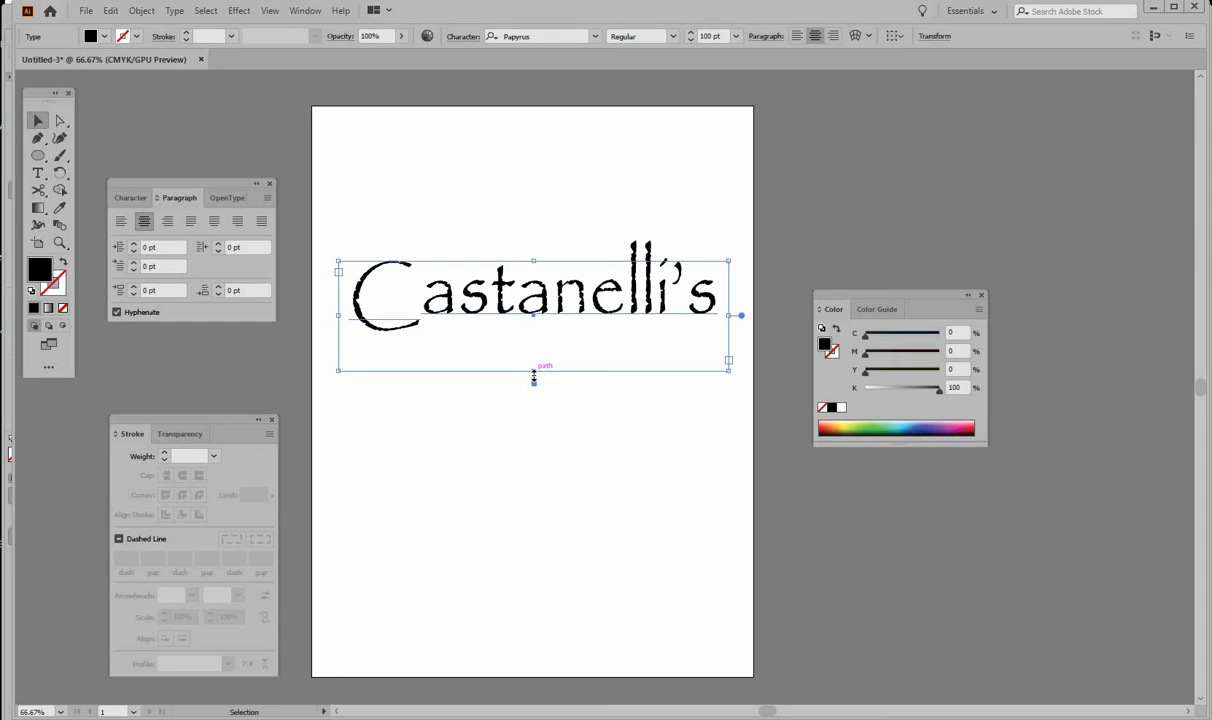
pyautogui.moveTo(533, 376); pyautogui.dragTo(533, 338)
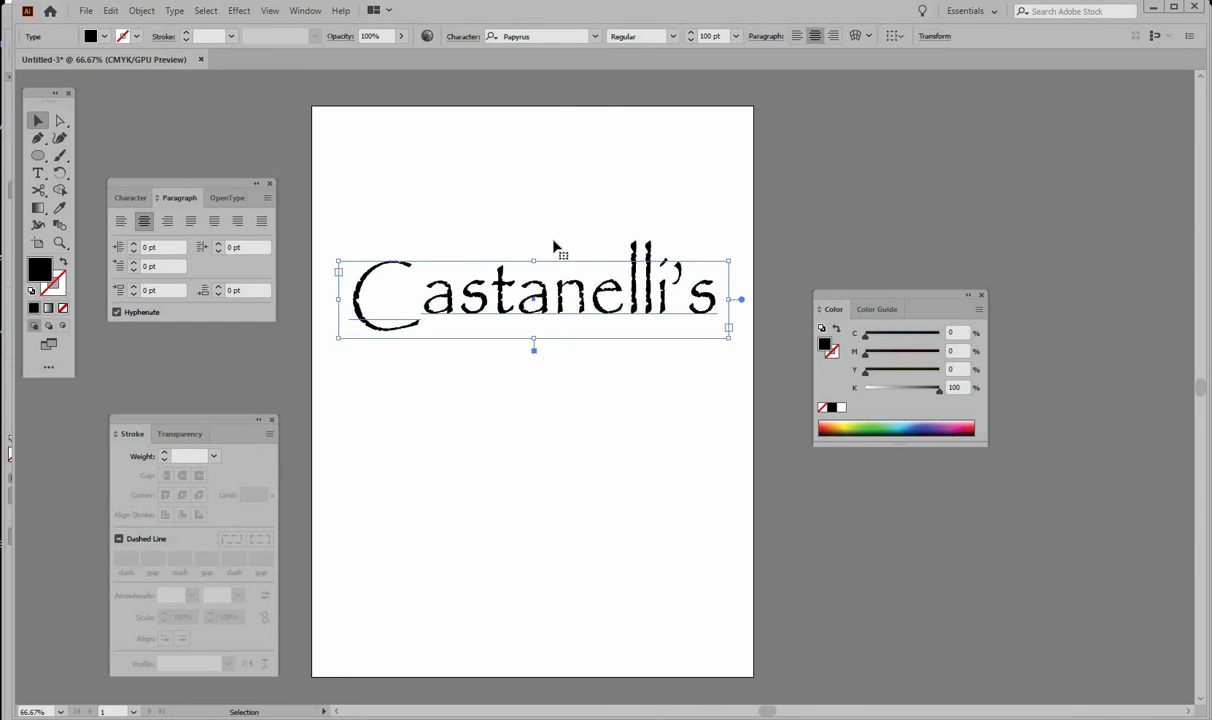
pyautogui.click(590, 236)
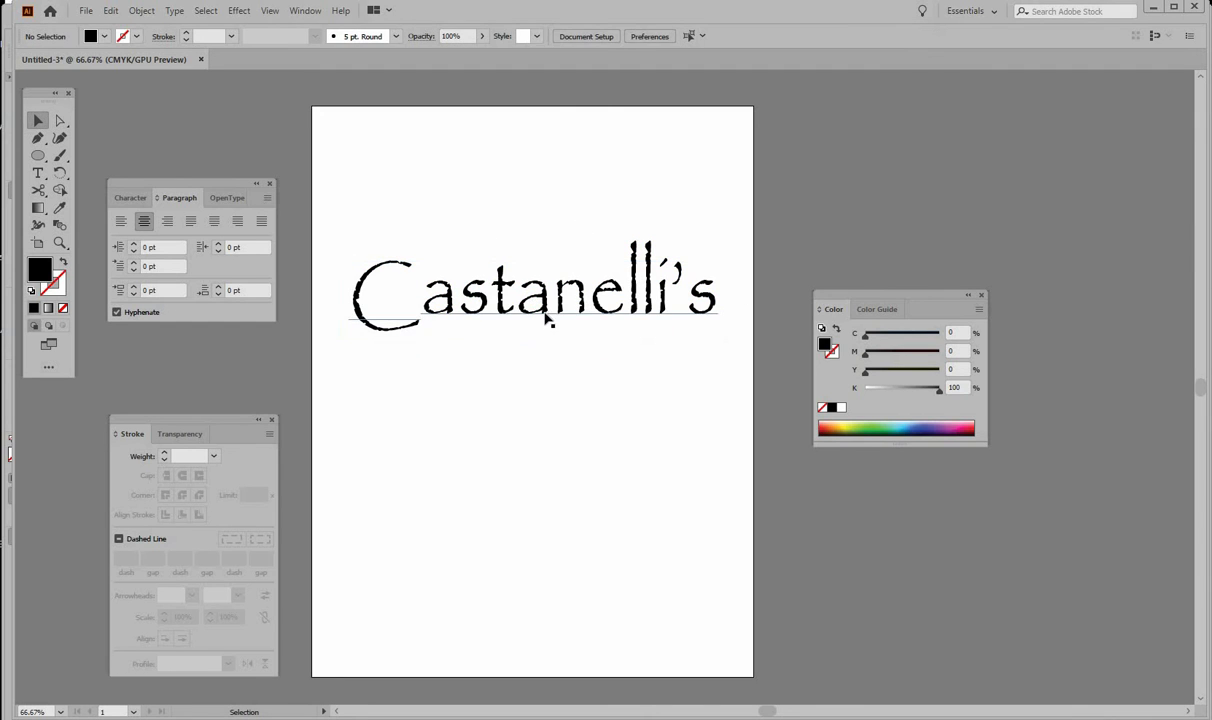
# Step: Place the text cursor between the "C" and the first "a" of "Castanelli's" and set the kerning there to -154
pyautogui.click(38, 174)
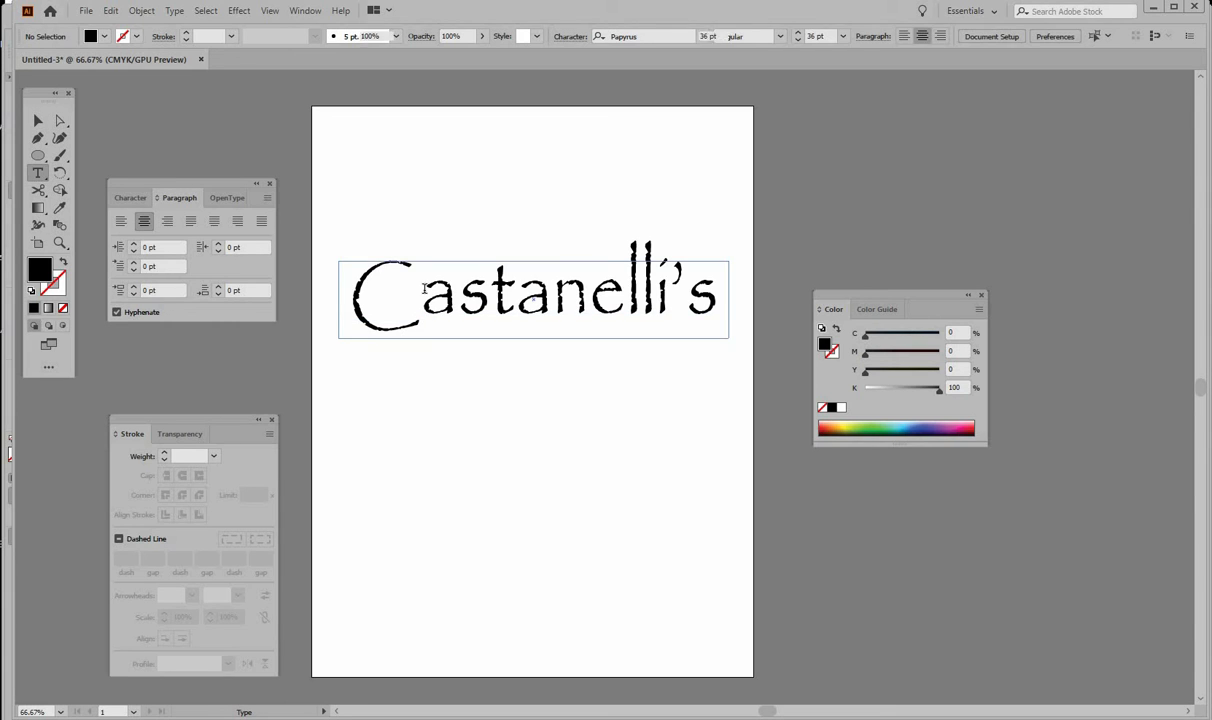
pyautogui.click(423, 289)
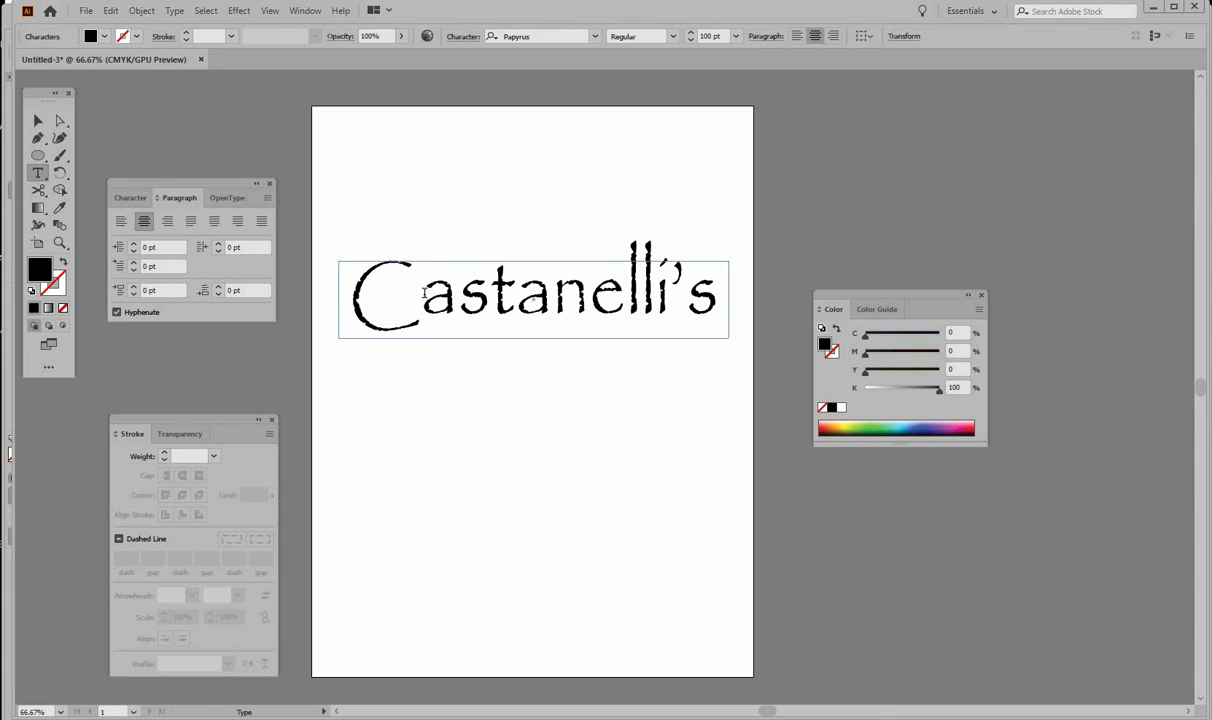
pyautogui.click(128, 198)
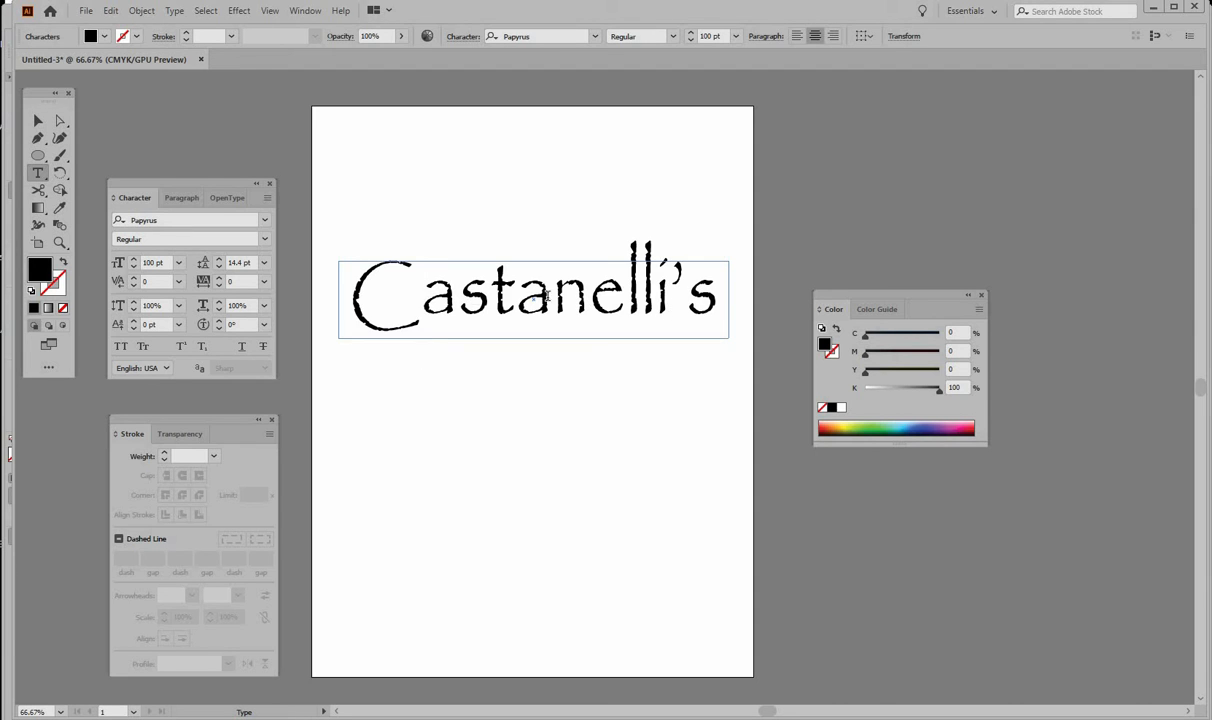
pyautogui.moveTo(547, 296); pyautogui.dragTo(421, 305)
pyautogui.click(136, 281)
pyautogui.write('-1')
pyautogui.press('Down')
pyautogui.press('Down')
pyautogui.press('Down')
pyautogui.press('Down')
pyautogui.press('Down')
pyautogui.press('Down')
pyautogui.press('Down')
pyautogui.press('Down')
pyautogui.press('Down')
pyautogui.press('Down')
pyautogui.press('Down')
pyautogui.press('Down')
pyautogui.press('Down')
pyautogui.press('Down')
pyautogui.press('Down')
pyautogui.press('Down')
pyautogui.press('Down')
pyautogui.press('Down')
pyautogui.press('Down')
pyautogui.press('Down')
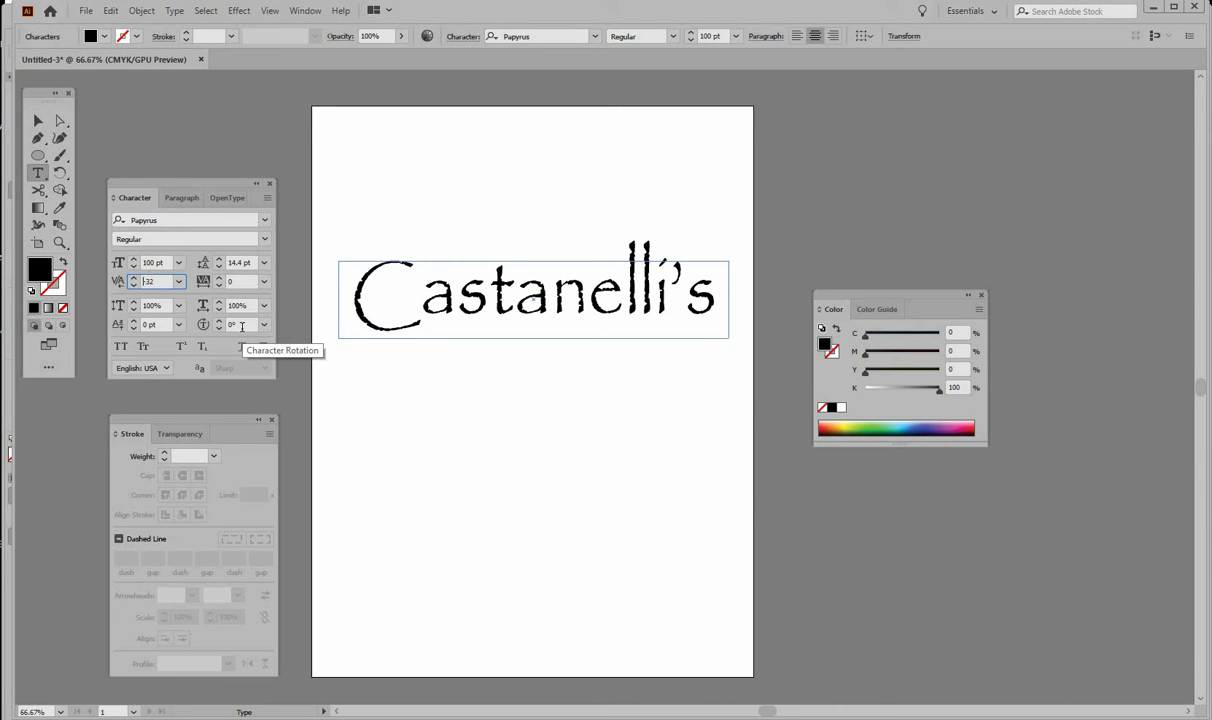
pyautogui.press('Down')
pyautogui.press('Down')
pyautogui.press('Down')
pyautogui.press('Down')
pyautogui.press('Down')
pyautogui.press('Down')
pyautogui.press('Down')
pyautogui.press('Down')
pyautogui.press('Down')
pyautogui.press('Down')
pyautogui.press('Down')
pyautogui.press('Down')
pyautogui.press('Down')
pyautogui.press('Down')
pyautogui.press('Down')
pyautogui.press('Down')
pyautogui.press('Down')
pyautogui.press('Down')
pyautogui.press('Down')
pyautogui.press('Down')
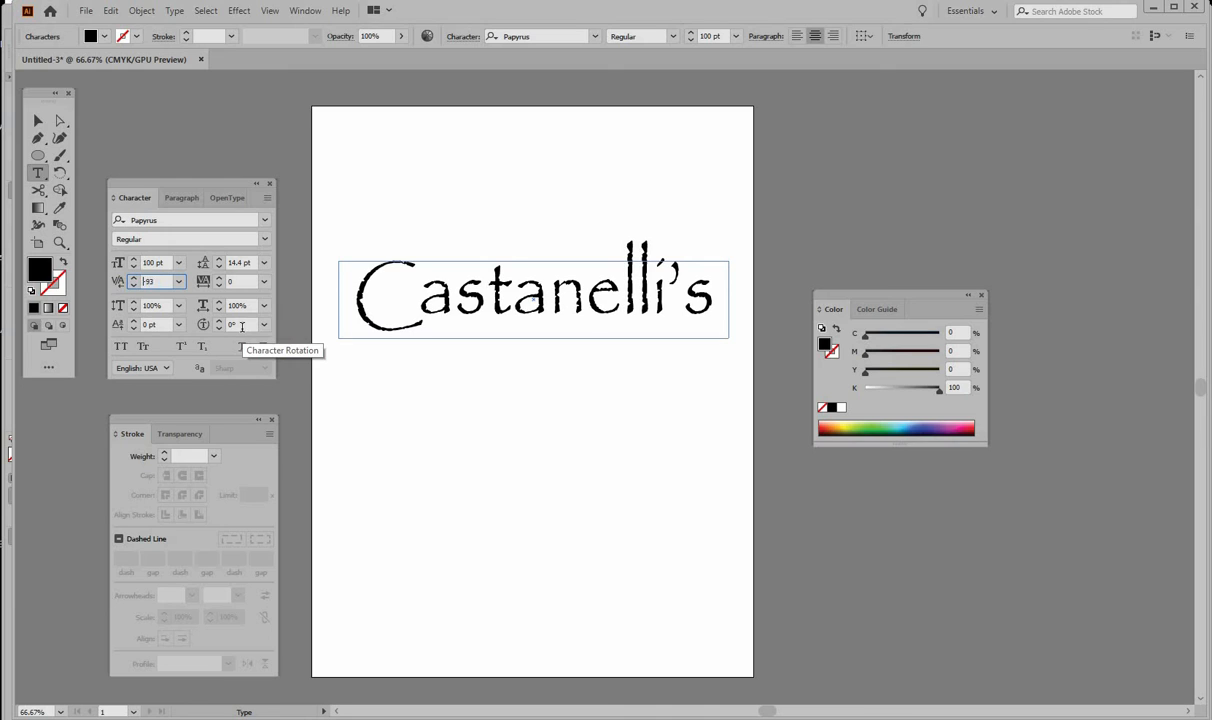
pyautogui.press('Down')
pyautogui.press('Down')
pyautogui.press('Down')
pyautogui.press('Down')
pyautogui.press('Down')
pyautogui.press('Down')
pyautogui.press('Down')
pyautogui.press('Down')
pyautogui.press('Down')
pyautogui.press('Down')
pyautogui.press('Down')
pyautogui.press('Down')
pyautogui.press('Down')
pyautogui.press('Down')
pyautogui.press('Down')
pyautogui.press('Down')
pyautogui.press('Down')
pyautogui.press('Down')
pyautogui.press('Down')
pyautogui.press('Down')
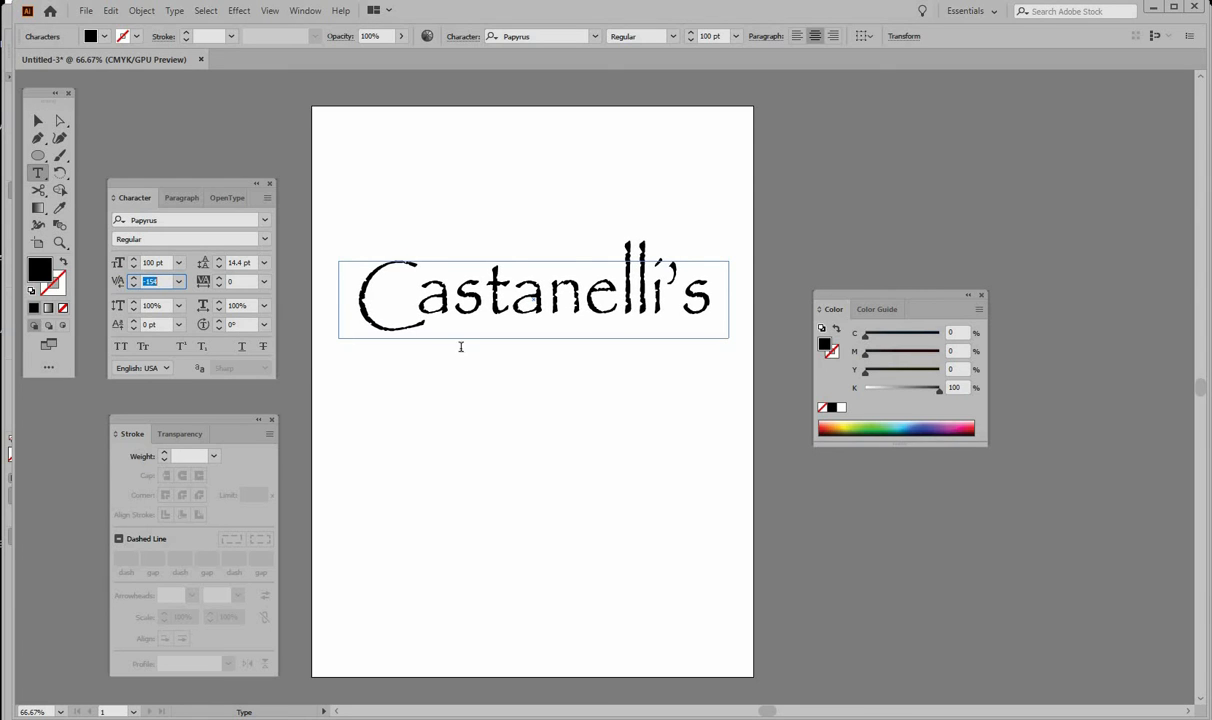
# Step: Tighten the kerning between the "C" and the first "a" of "Castanelli's" to -275, and move the text cursor on to before the "ll"
pyautogui.press('Down')
pyautogui.press('Down')
pyautogui.press('Down')
pyautogui.press('Down')
pyautogui.press('Down')
pyautogui.press('Down')
pyautogui.press('Down')
pyautogui.press('Down')
pyautogui.press('Down')
pyautogui.press('Down')
pyautogui.press('Down')
pyautogui.press('Down')
pyautogui.press('Down')
pyautogui.press('Down')
pyautogui.press('Down')
pyautogui.press('Down')
pyautogui.press('Down')
pyautogui.press('Down')
pyautogui.press('Down')
pyautogui.press('Down')
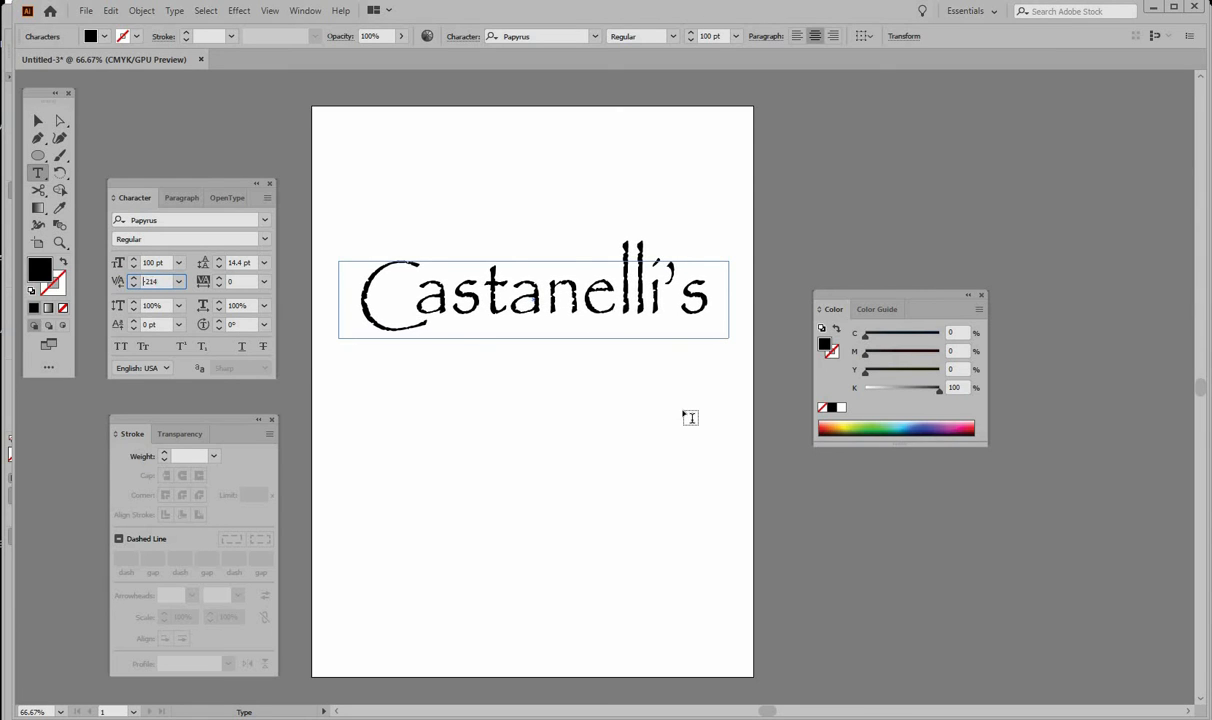
pyautogui.press('Down')
pyautogui.press('Down')
pyautogui.press('Down')
pyautogui.press('Down')
pyautogui.press('Down')
pyautogui.press('Down')
pyautogui.press('Down')
pyautogui.press('Down')
pyautogui.press('Down')
pyautogui.press('Down')
pyautogui.press('Down')
pyautogui.press('Down')
pyautogui.press('Down')
pyautogui.press('Down')
pyautogui.press('Down')
pyautogui.press('Down')
pyautogui.press('Down')
pyautogui.press('Down')
pyautogui.press('Down')
pyautogui.press('Down')
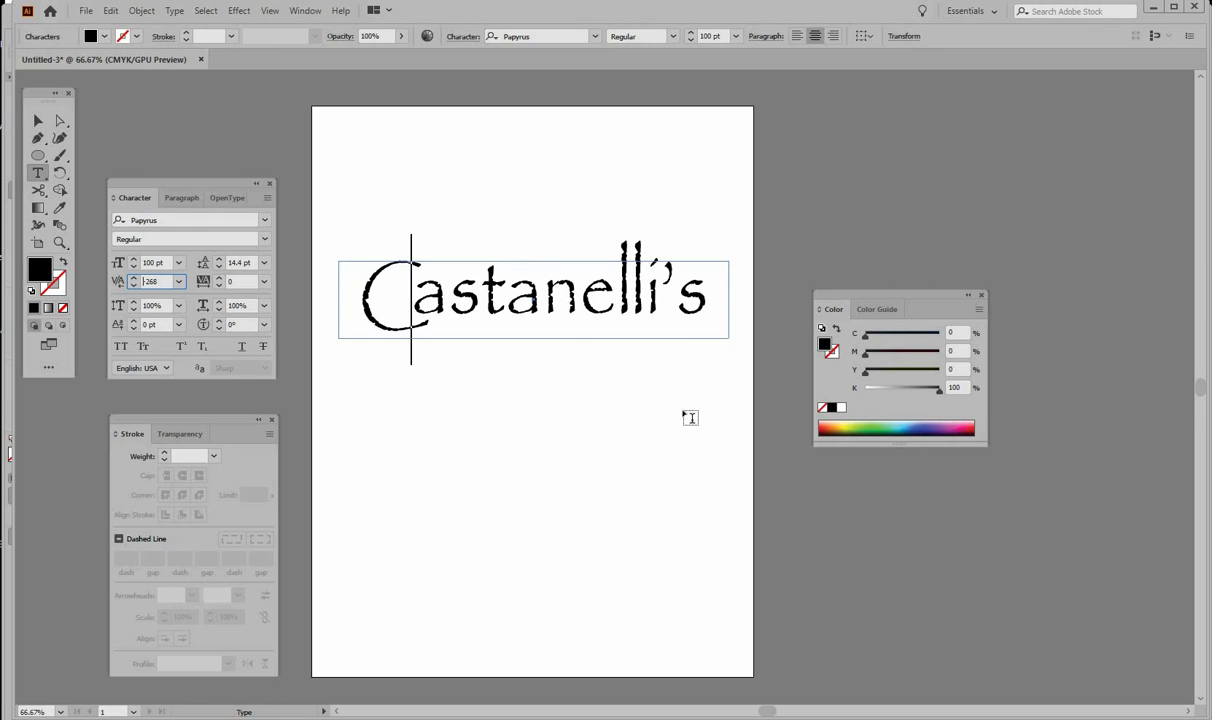
pyautogui.press('Down')
pyautogui.press('Down')
pyautogui.press('Down')
pyautogui.press('Down')
pyautogui.press('Down')
pyautogui.press('Down')
pyautogui.press('Down')
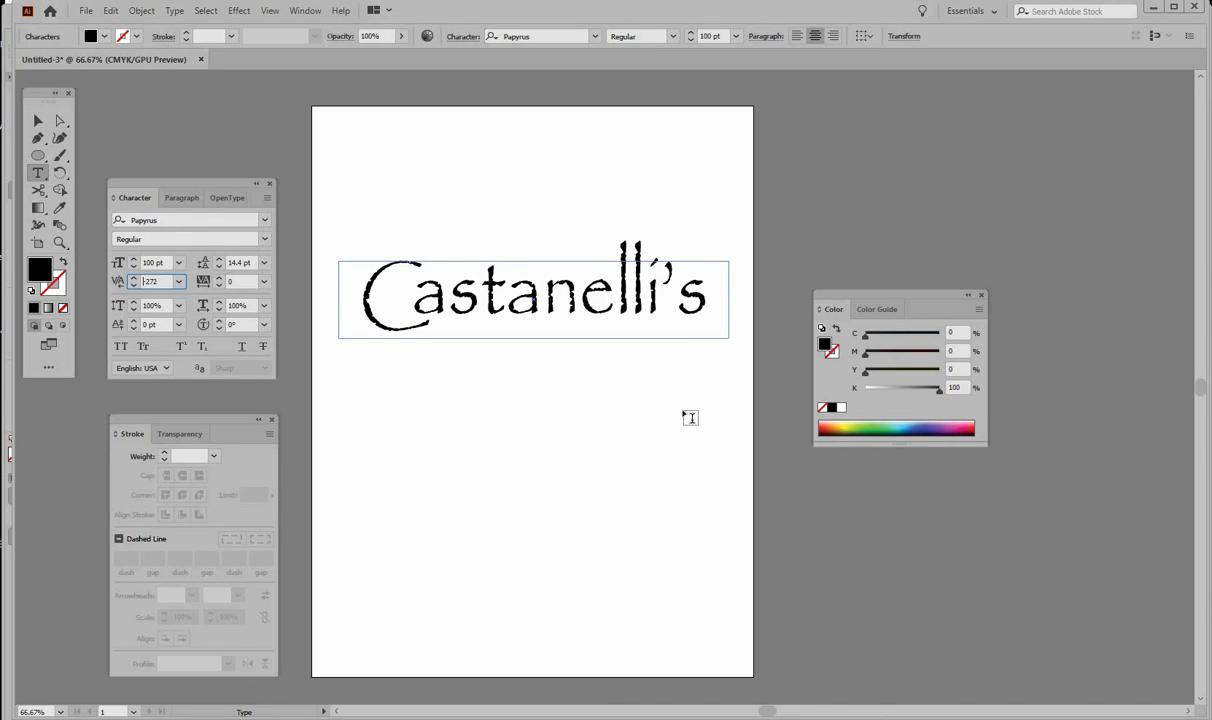
pyautogui.press('Right')
pyautogui.press('Right')
pyautogui.press('Right')
pyautogui.press('Right')
pyautogui.press('Right')
pyautogui.press('Right')
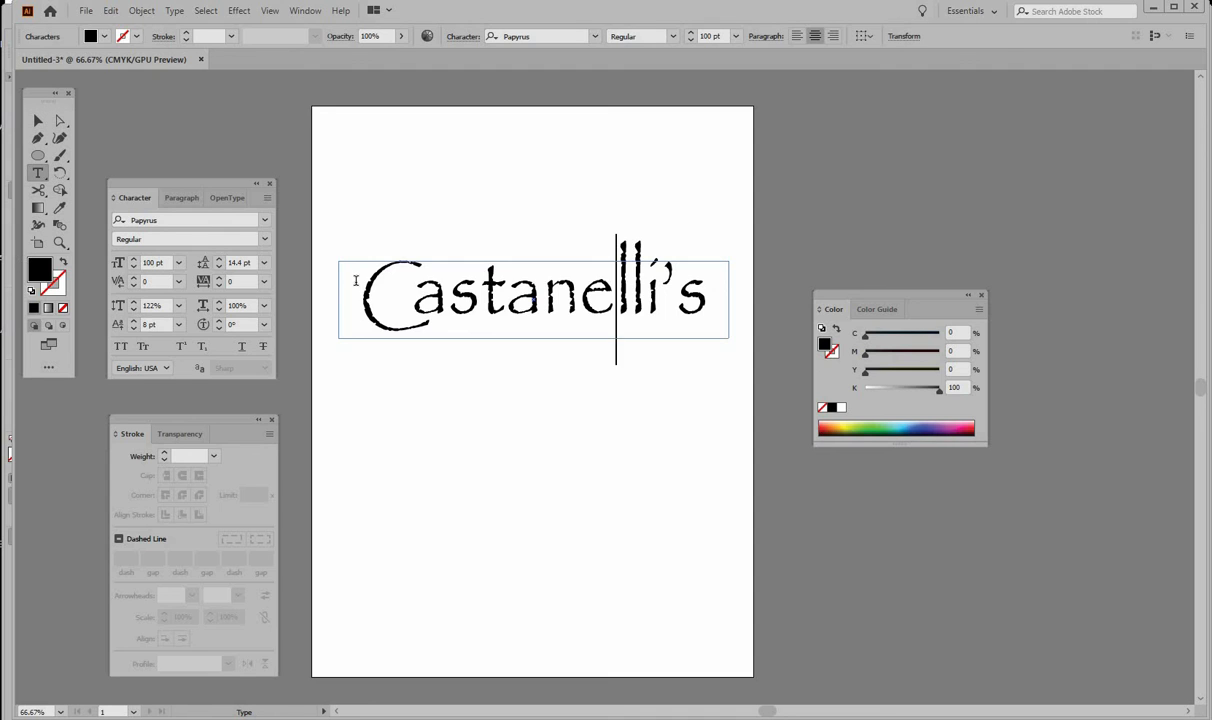
# Step: Select the whole "Castanelli's" heading, set its fill color to hex EA0F4D, and deselect it
pyautogui.moveTo(361, 282); pyautogui.dragTo(705, 280)
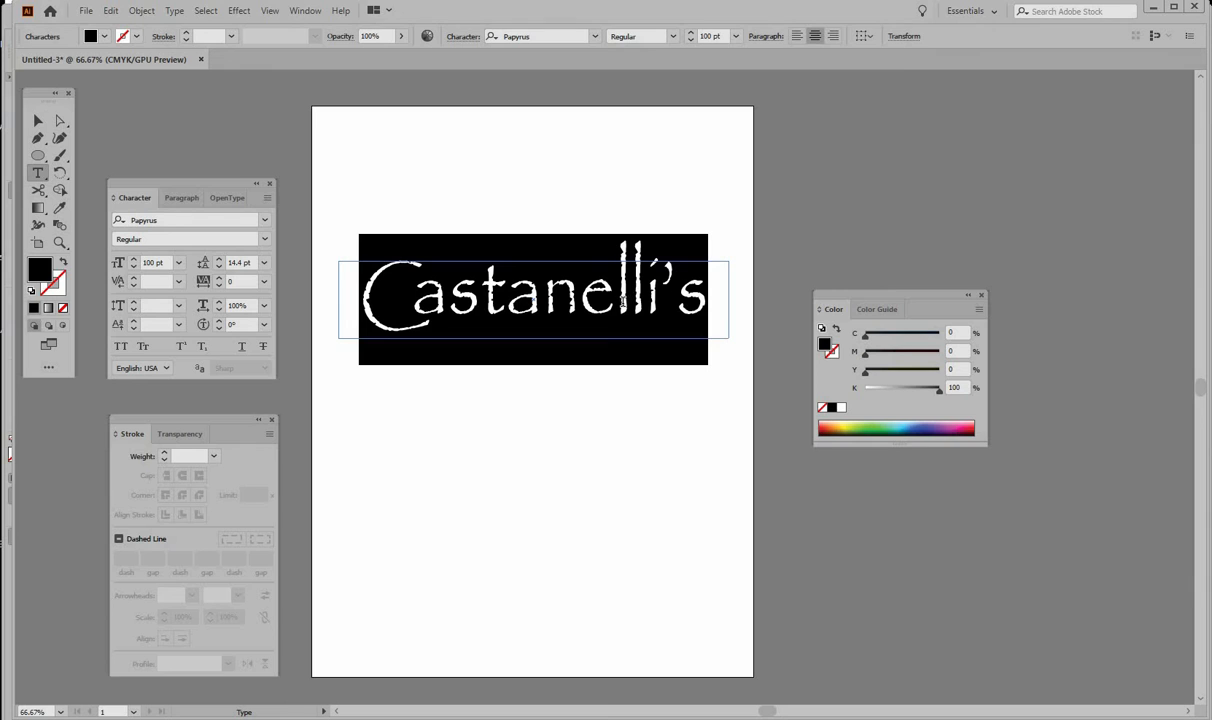
pyautogui.press('Escape')
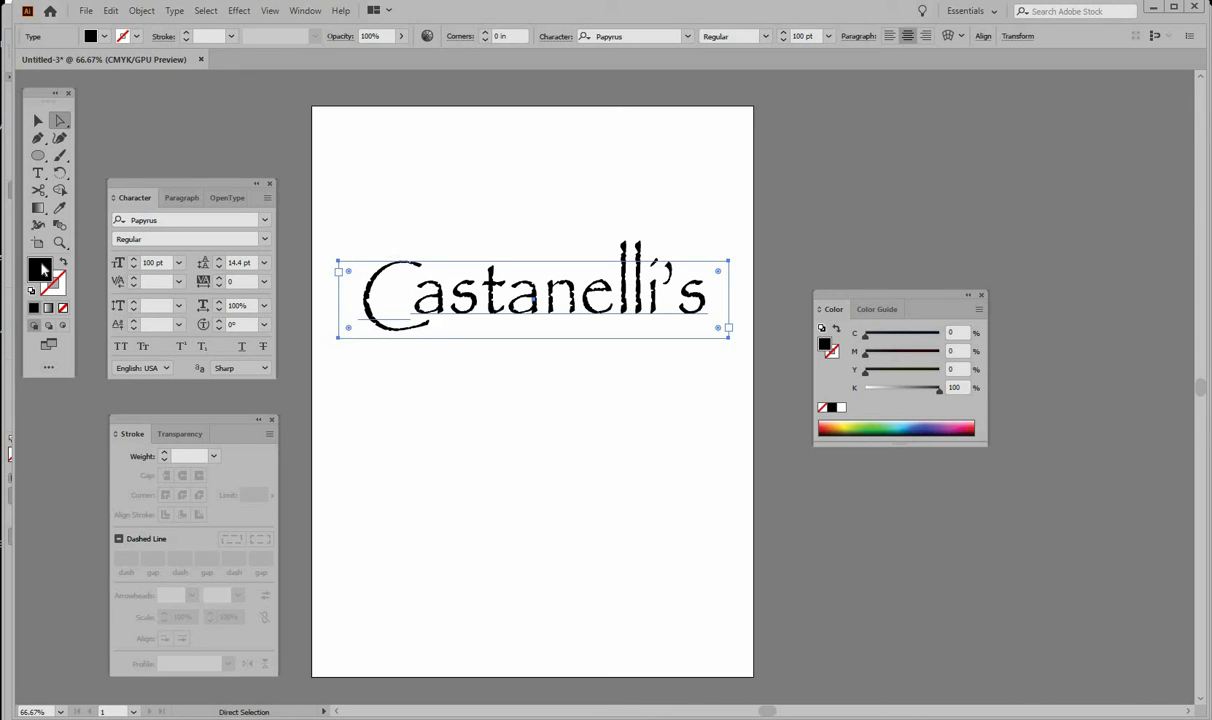
pyautogui.press('t')
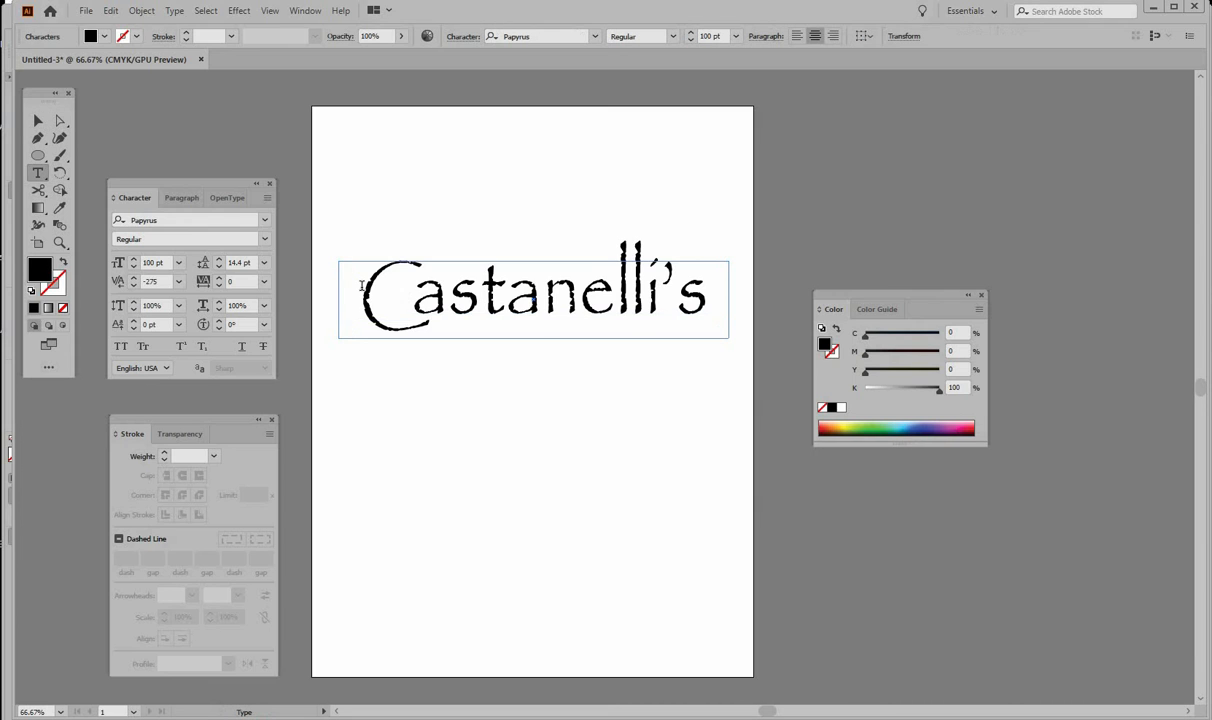
pyautogui.moveTo(390, 284); pyautogui.dragTo(670, 296)
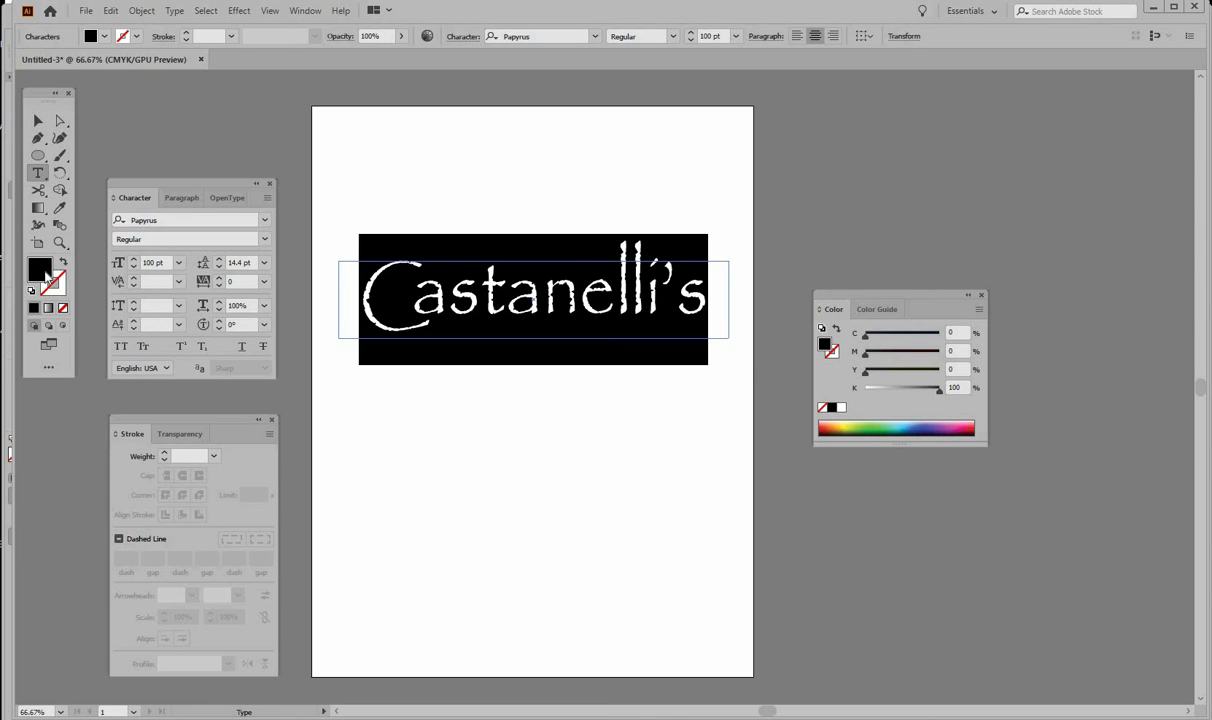
pyautogui.doubleClick(44, 274)
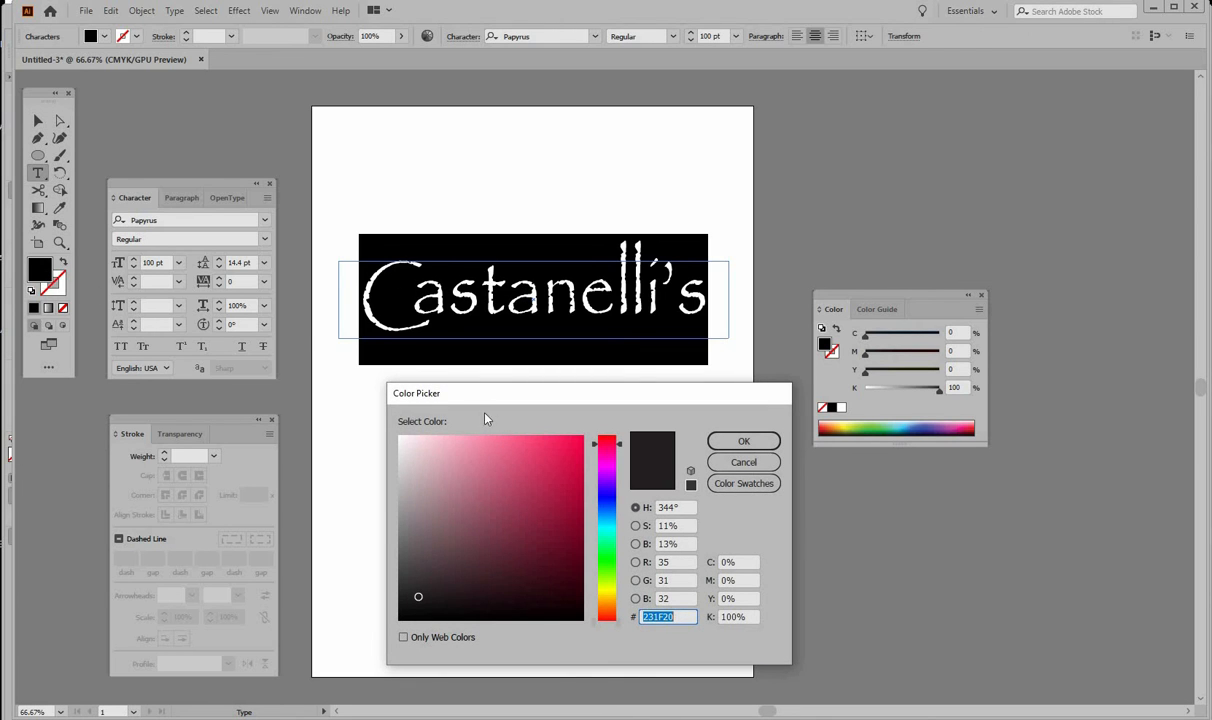
pyautogui.write('EA0F4D')
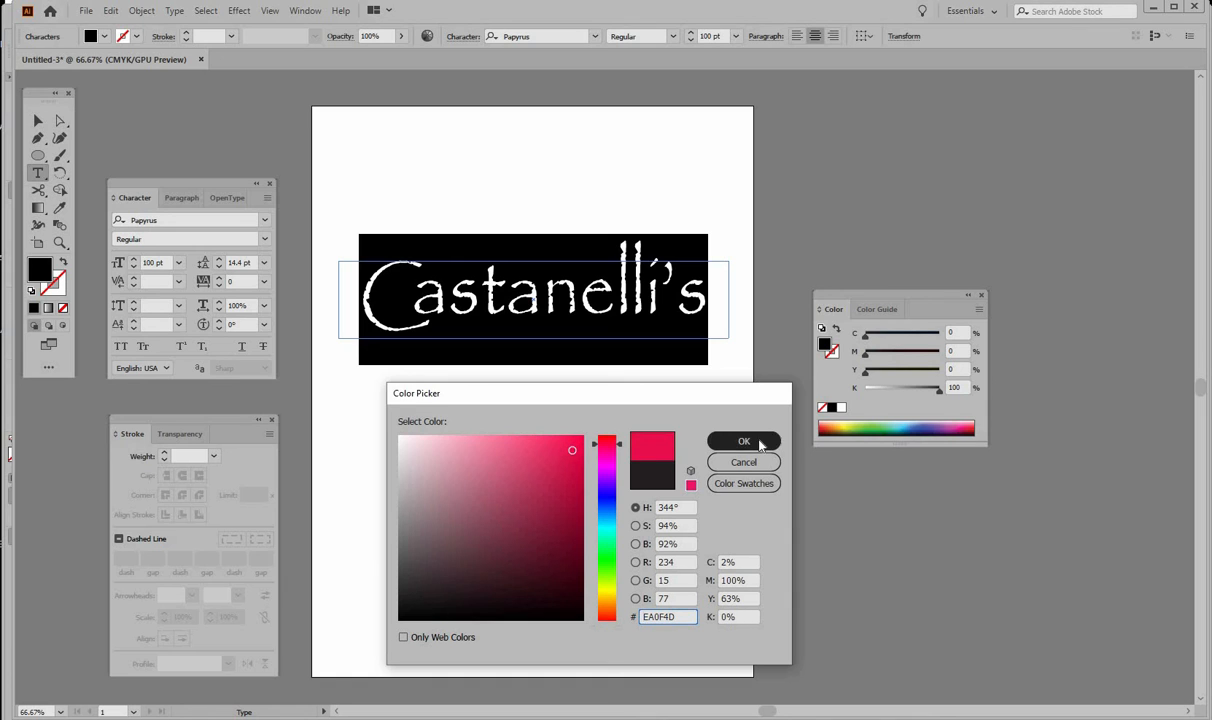
pyautogui.press('Return')
pyautogui.click(716, 324)
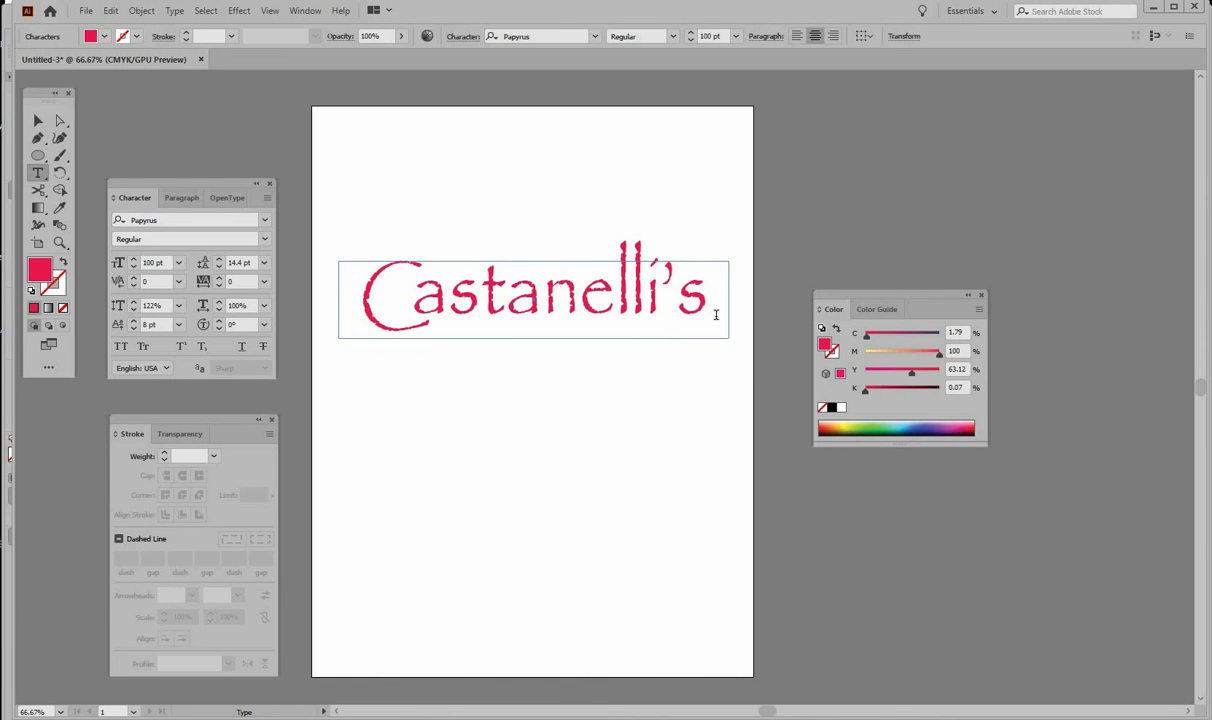
# Step: Select the whole heading with a black fill, add a stroke to it, and raise the stroke weight to 10 pt
pyautogui.hotkey('ctrl', 'a')
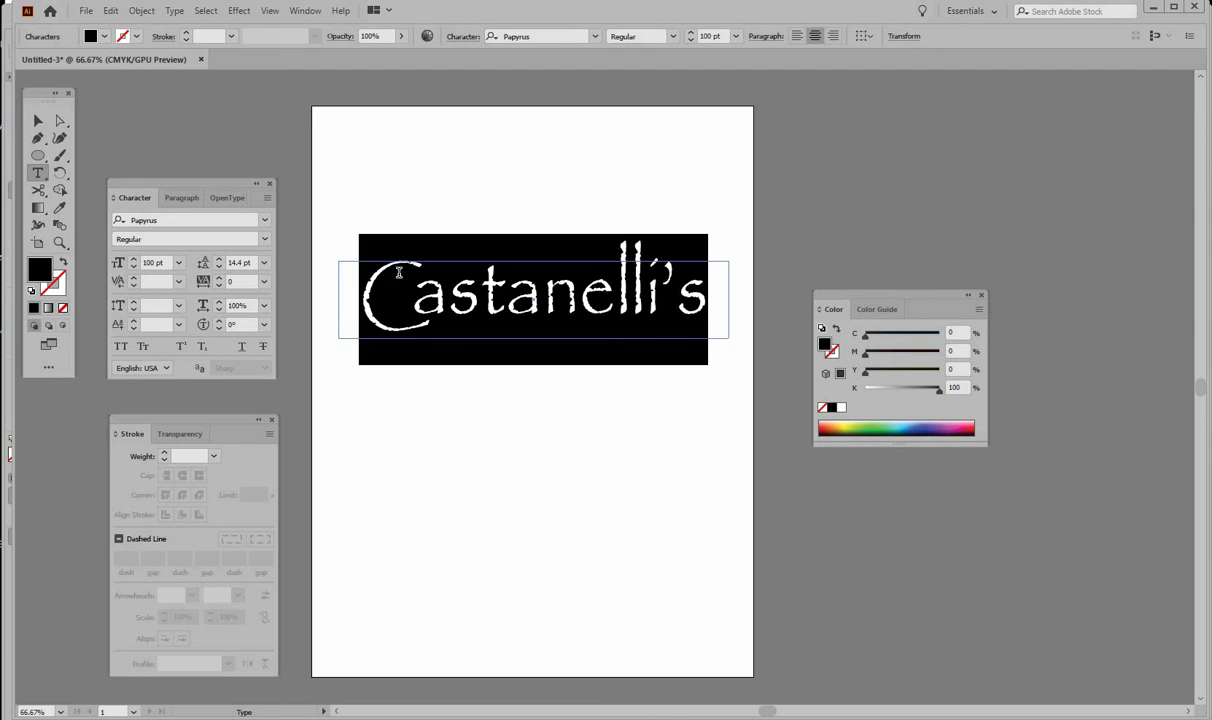
pyautogui.click(52, 283)
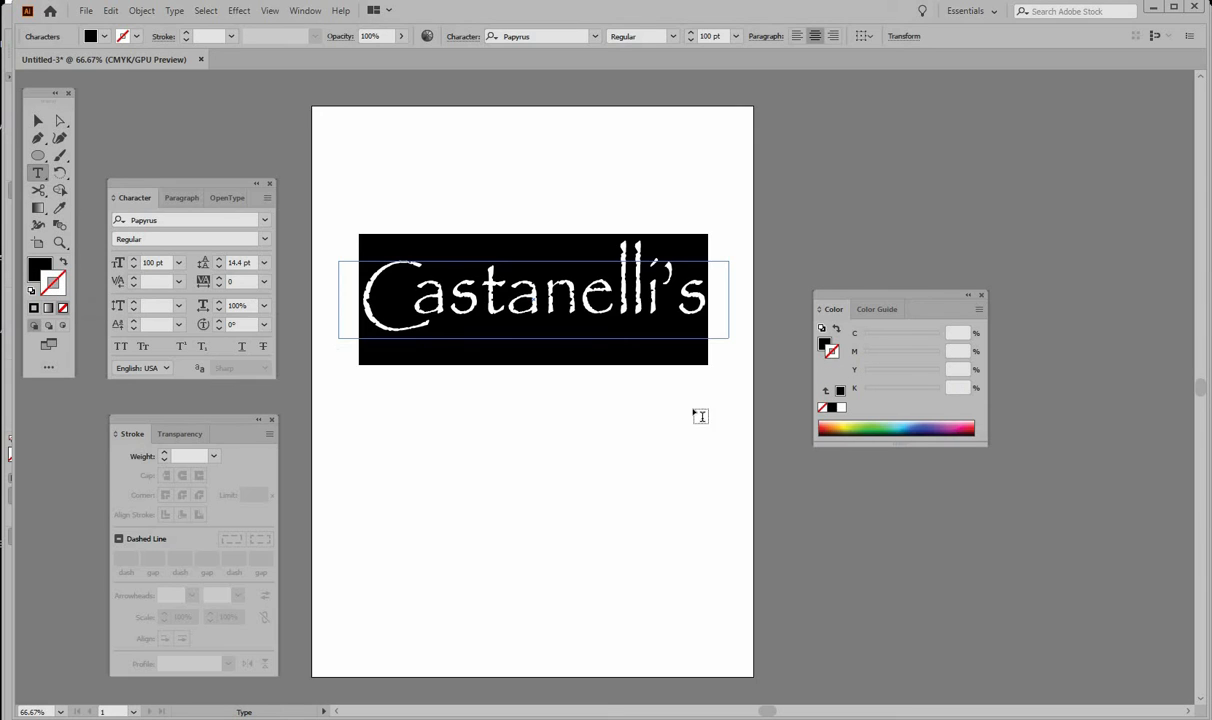
pyautogui.click(165, 453)
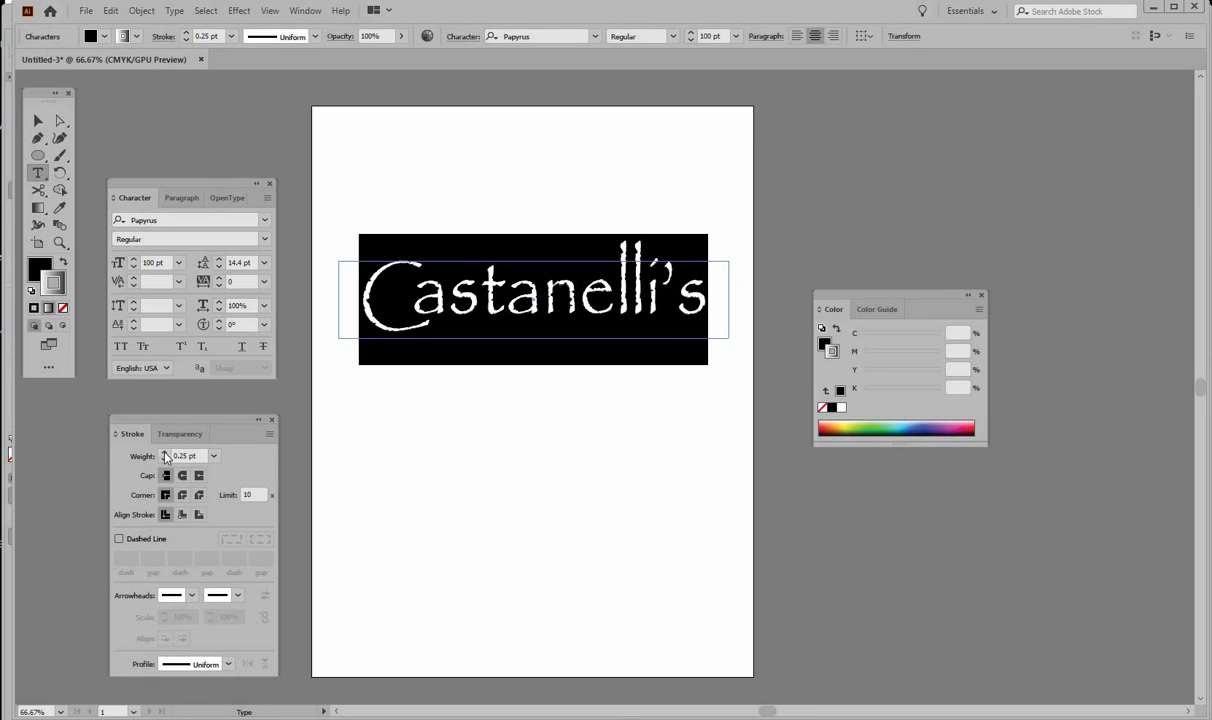
pyautogui.click(165, 453)
pyautogui.click(165, 453)
pyautogui.click(165, 453)
pyautogui.click(165, 453)
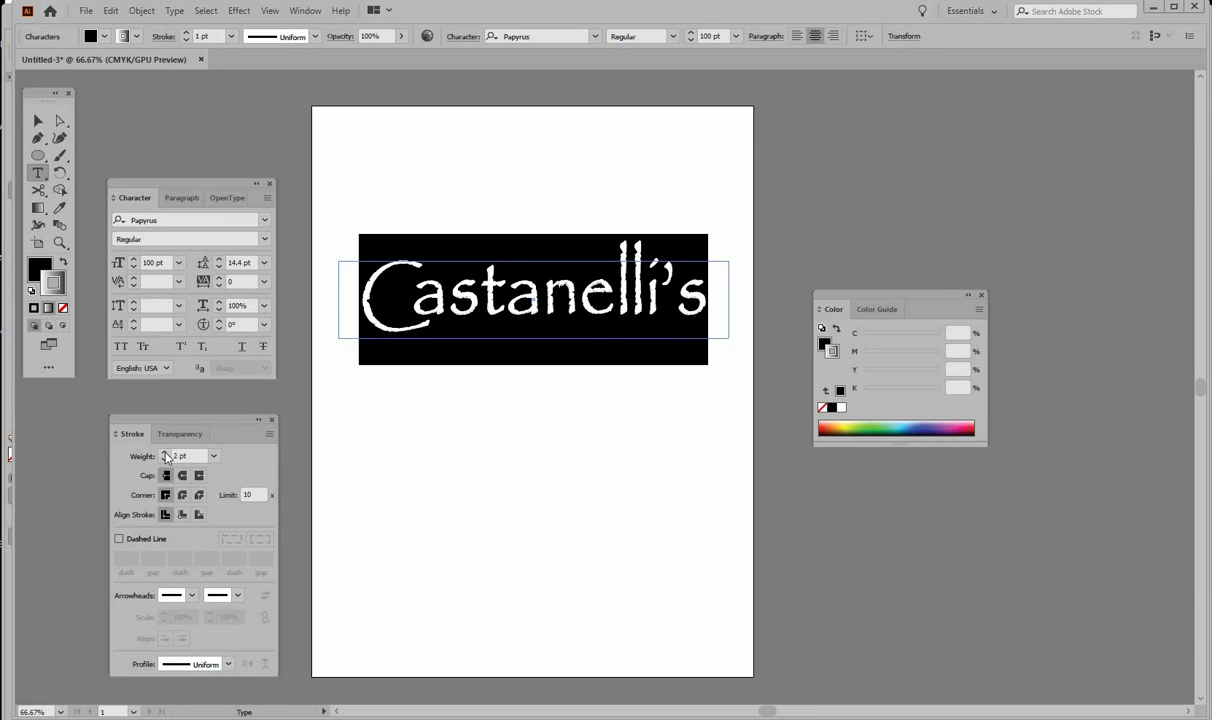
pyautogui.click(165, 453)
pyautogui.click(165, 453)
pyautogui.click(165, 453)
pyautogui.click(165, 453)
pyautogui.click(165, 453)
pyautogui.click(165, 453)
pyautogui.click(165, 453)
pyautogui.click(165, 453)
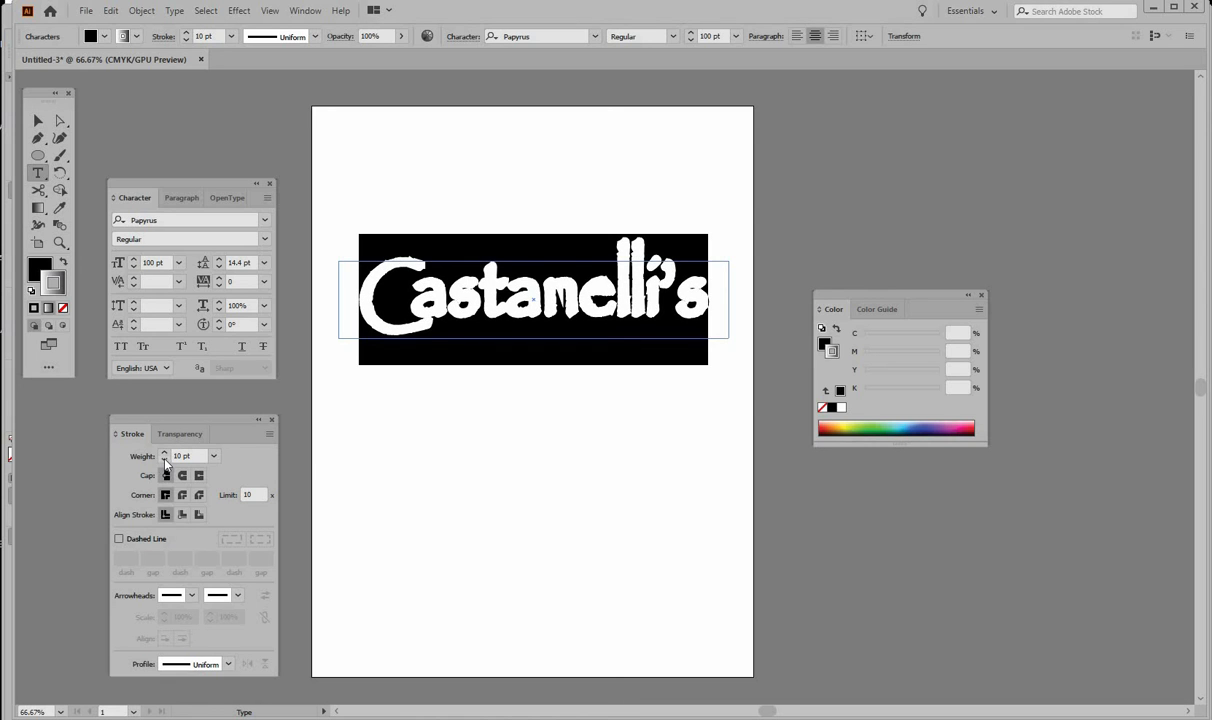
# Step: Lower the heading's stroke weight to 0.5 pt
pyautogui.click(165, 459)
pyautogui.click(165, 459)
pyautogui.click(165, 459)
pyautogui.click(165, 459)
pyautogui.click(165, 459)
pyautogui.click(165, 459)
pyautogui.click(165, 459)
pyautogui.click(165, 459)
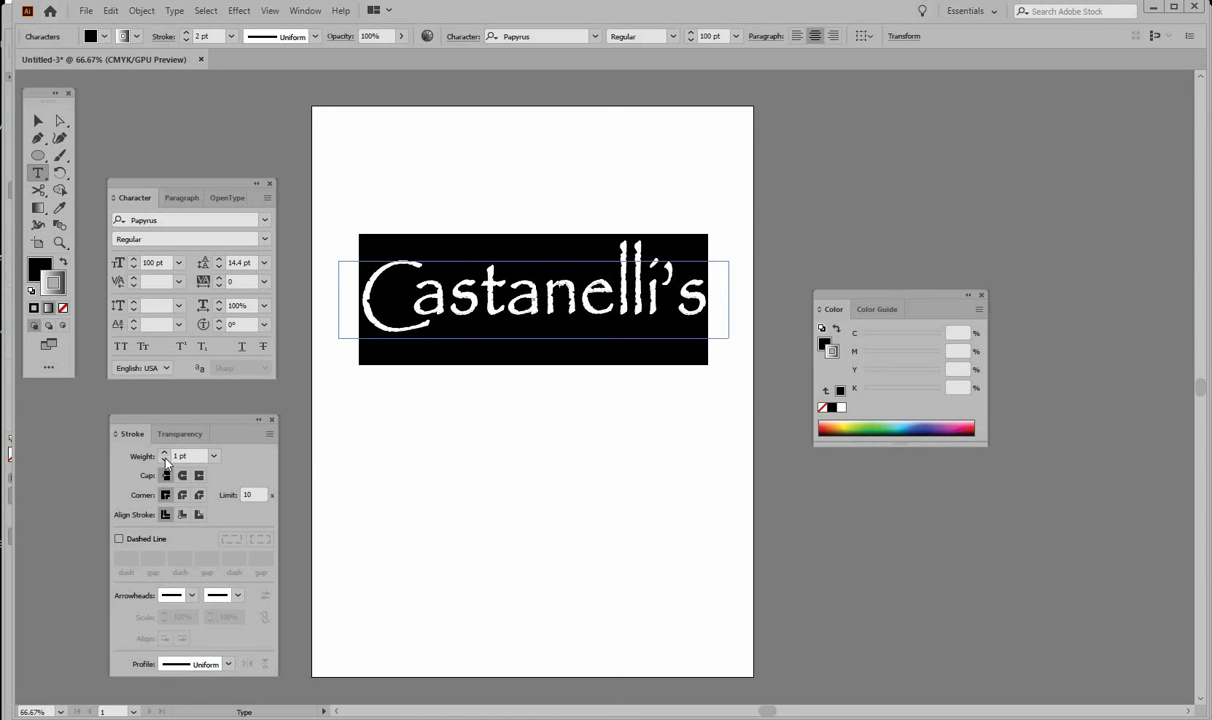
pyautogui.click(165, 459)
pyautogui.click(165, 459)
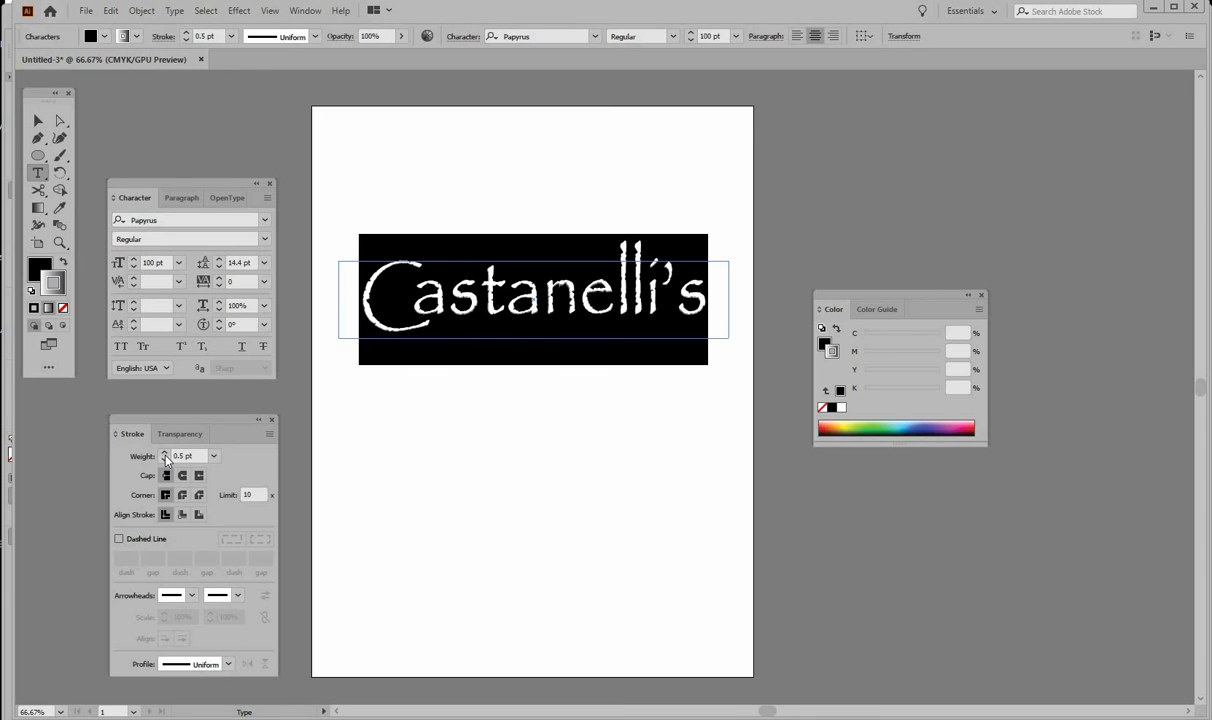
# Step: Set the heading's stroke weight to 4 pt, color the stroke light blue, and deselect the text
pyautogui.click(165, 453)
pyautogui.click(165, 453)
pyautogui.click(165, 453)
pyautogui.click(165, 453)
pyautogui.click(165, 453)
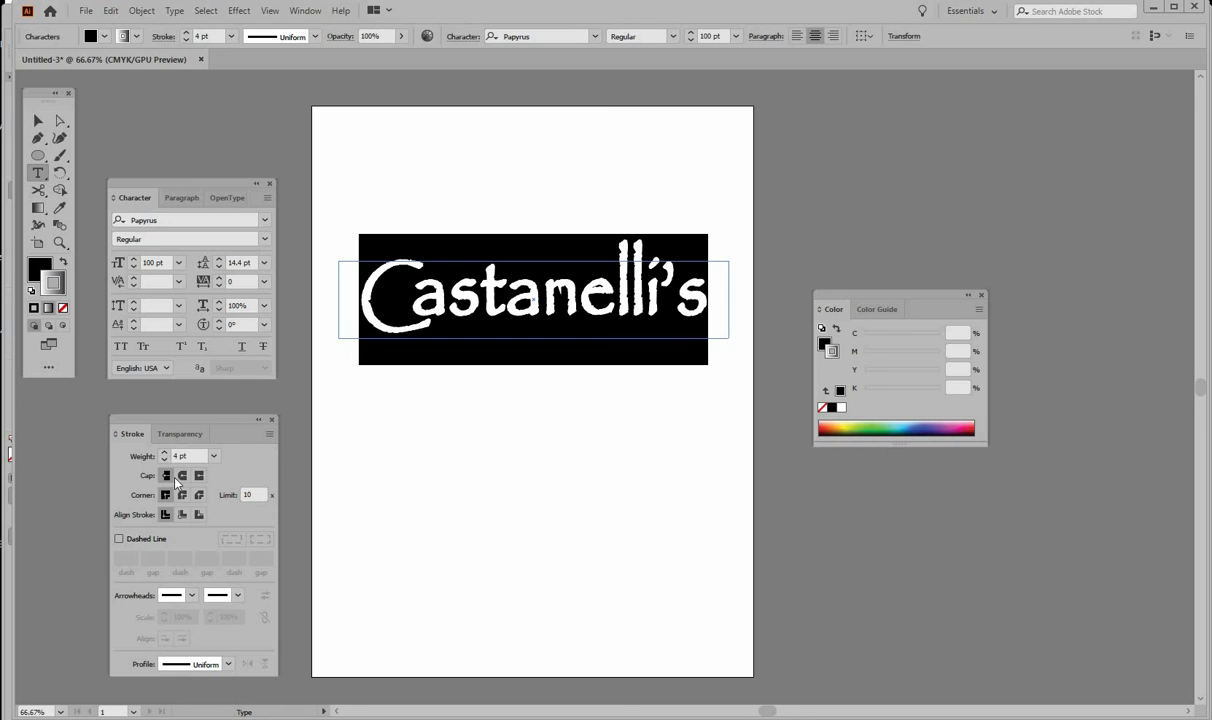
pyautogui.click(906, 421)
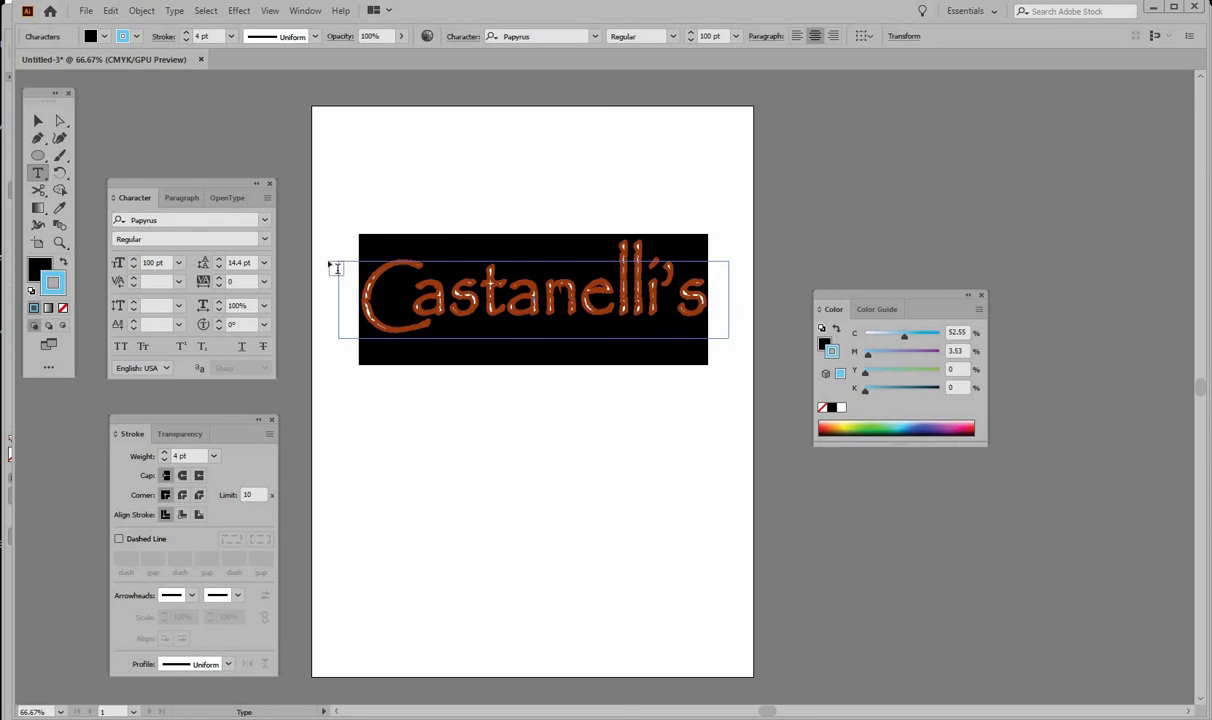
pyautogui.click(411, 282)
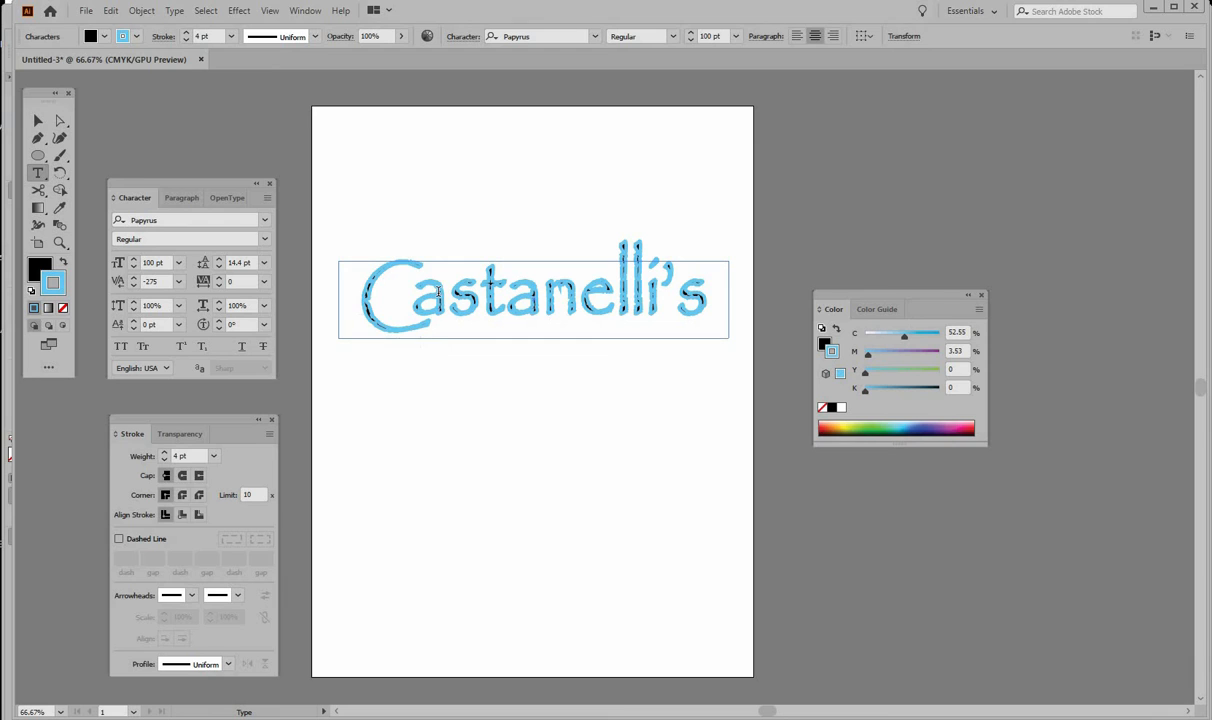
# Step: Reselect the whole heading, reduce its light blue stroke to 3 pt, and deselect it
pyautogui.moveTo(705, 292)
pyautogui.mouseDown()
pyautogui.moveTo(564, 273)
pyautogui.moveTo(358, 271)
pyautogui.mouseUp()
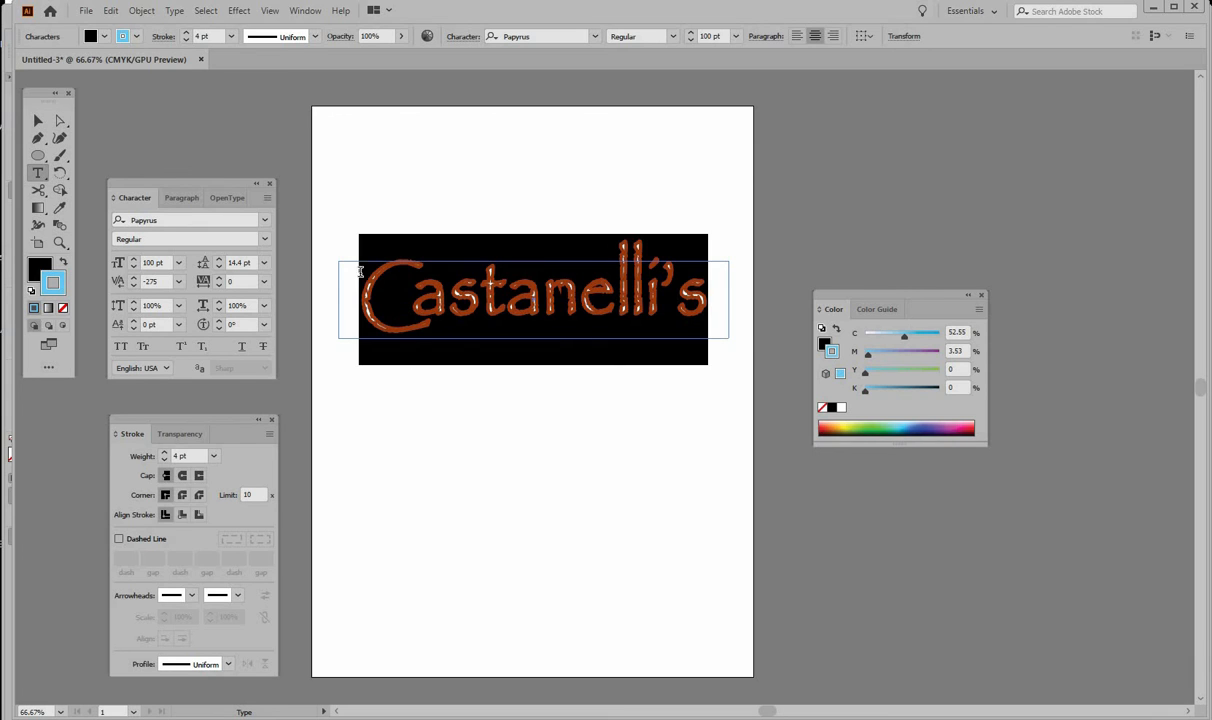
pyautogui.click(165, 460)
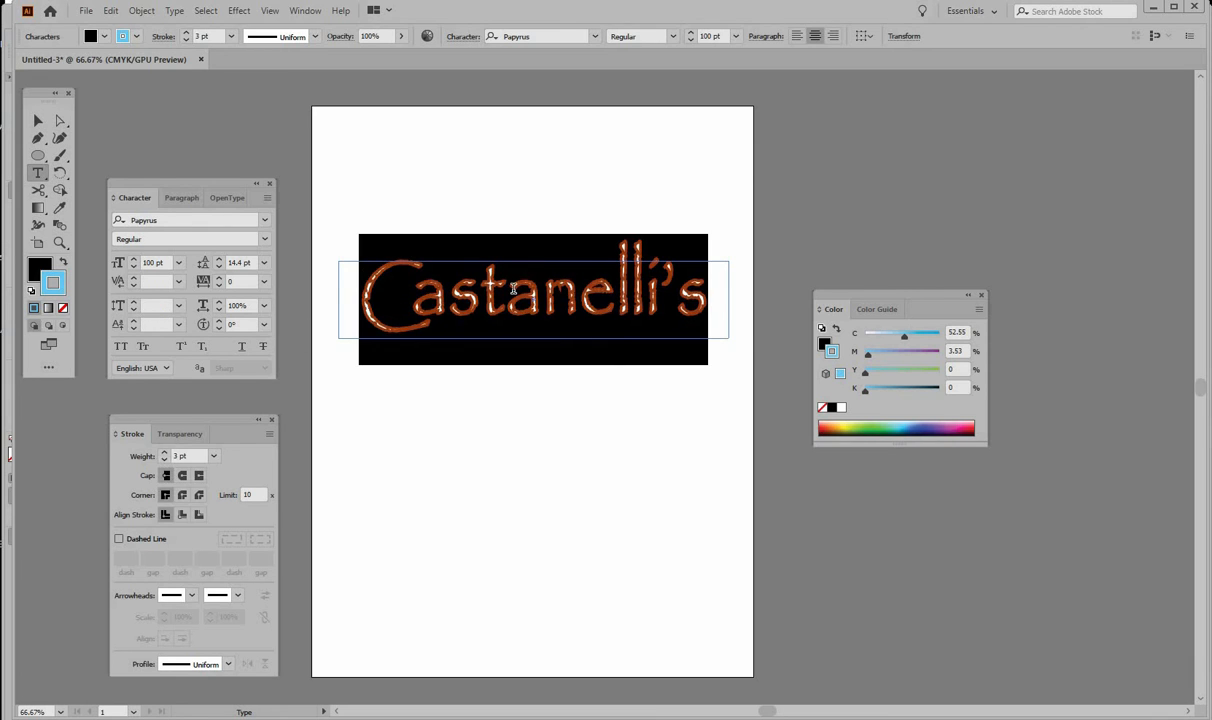
pyautogui.click(520, 292)
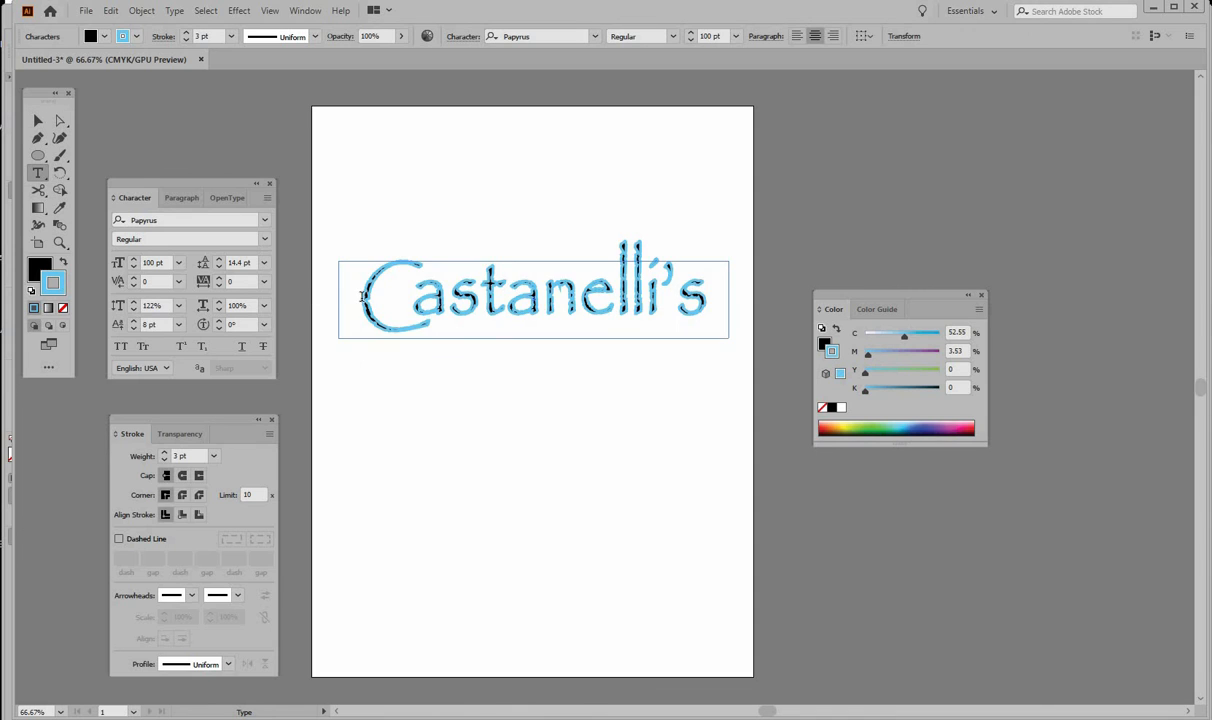
# Step: Change the whole heading's stroke color to black and its stroke weight to 0.5 pt, and deselect the text
pyautogui.moveTo(364, 296); pyautogui.dragTo(761, 317)
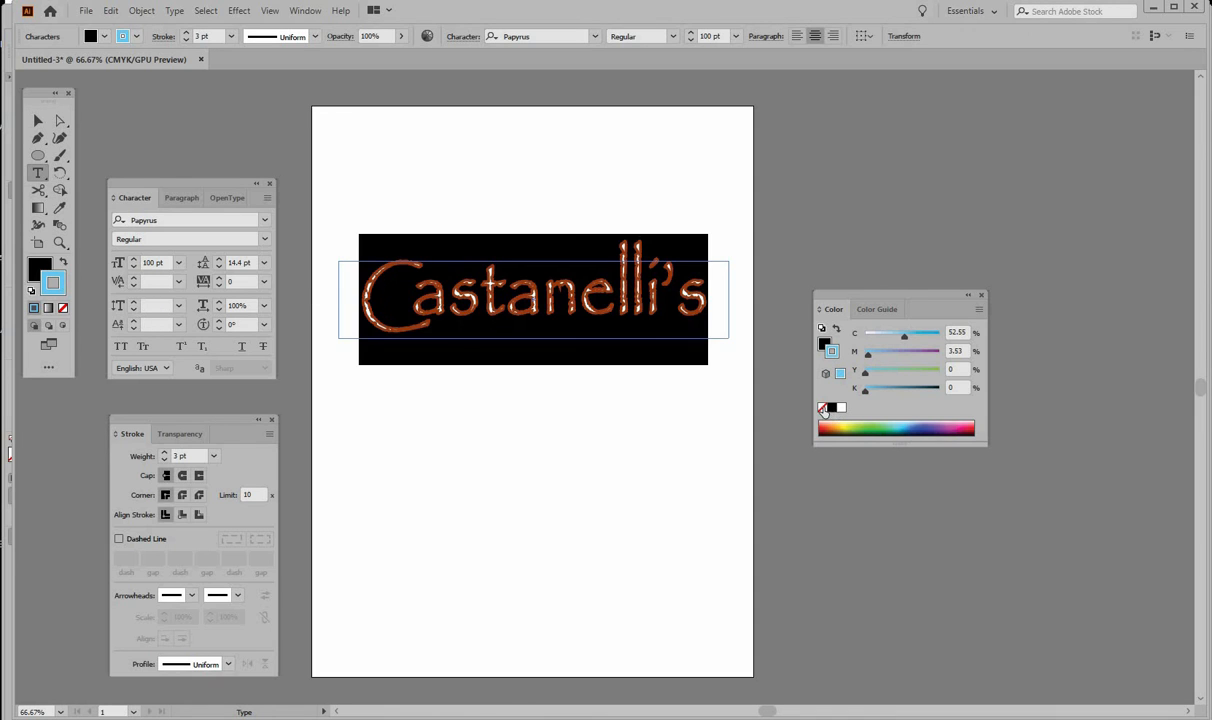
pyautogui.click(831, 407)
pyautogui.click(471, 326)
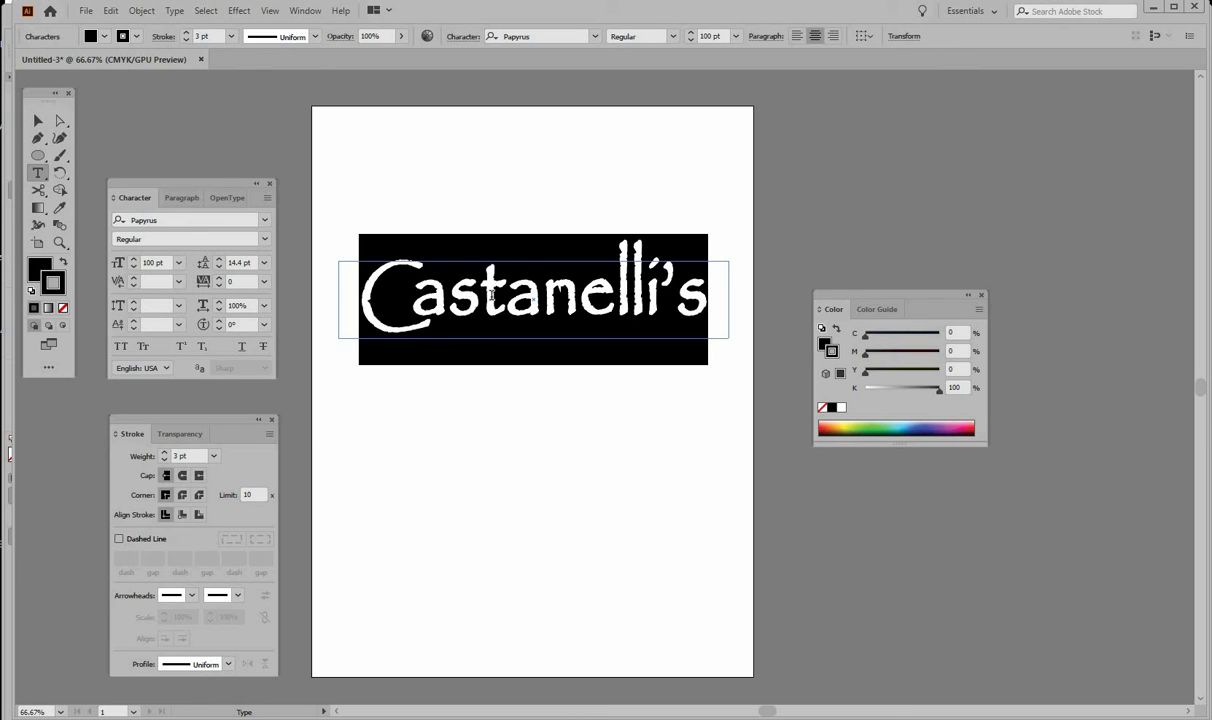
pyautogui.click(214, 457)
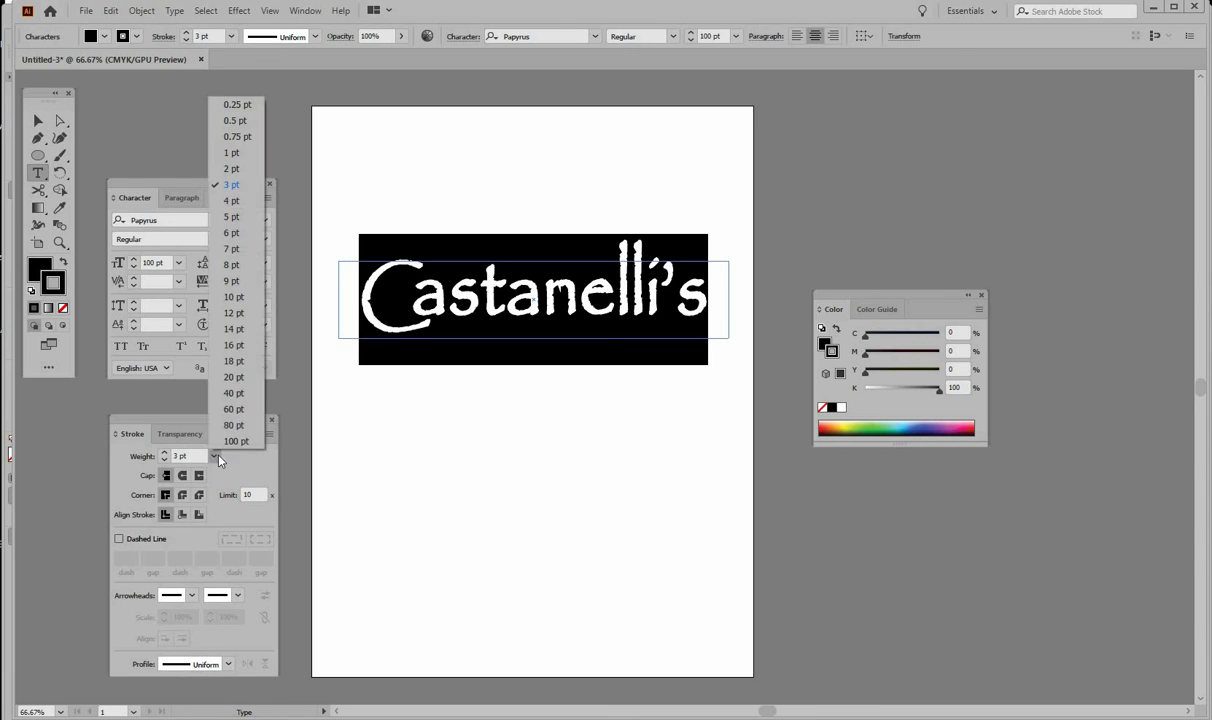
pyautogui.click(234, 121)
pyautogui.click(576, 290)
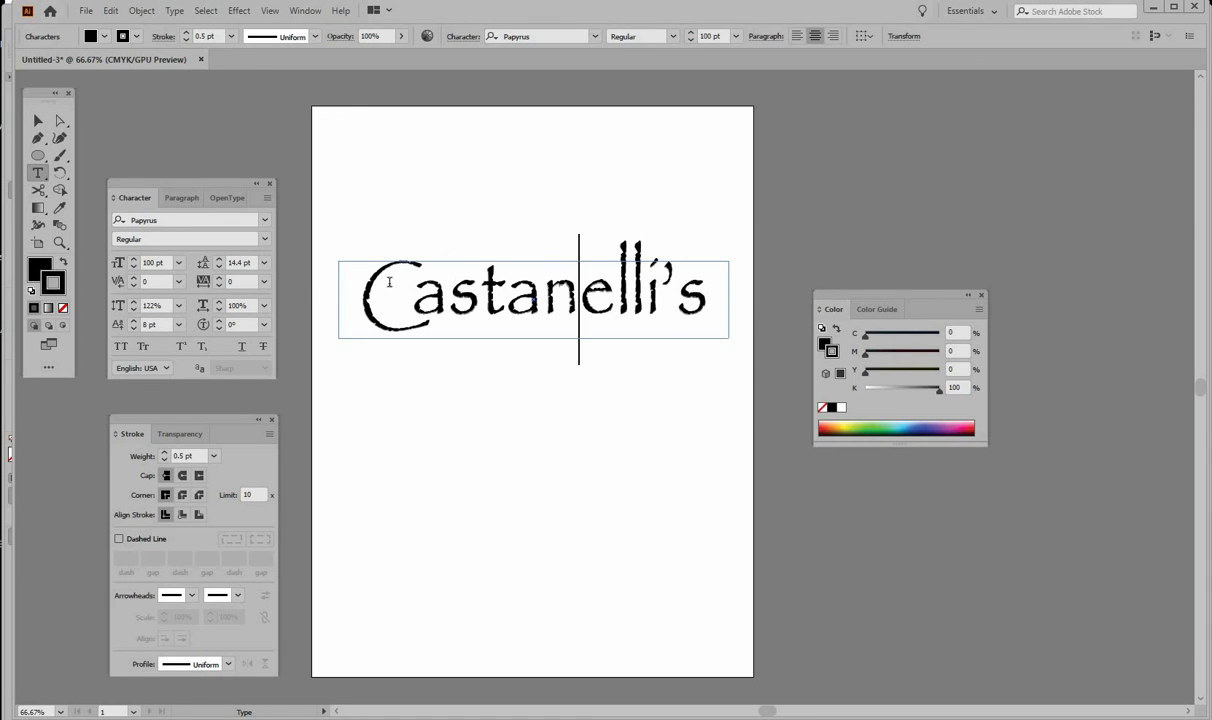
# Step: Select the whole "Castanelli's" heading, set its stroke to None, and deselect it
pyautogui.click(63, 307)
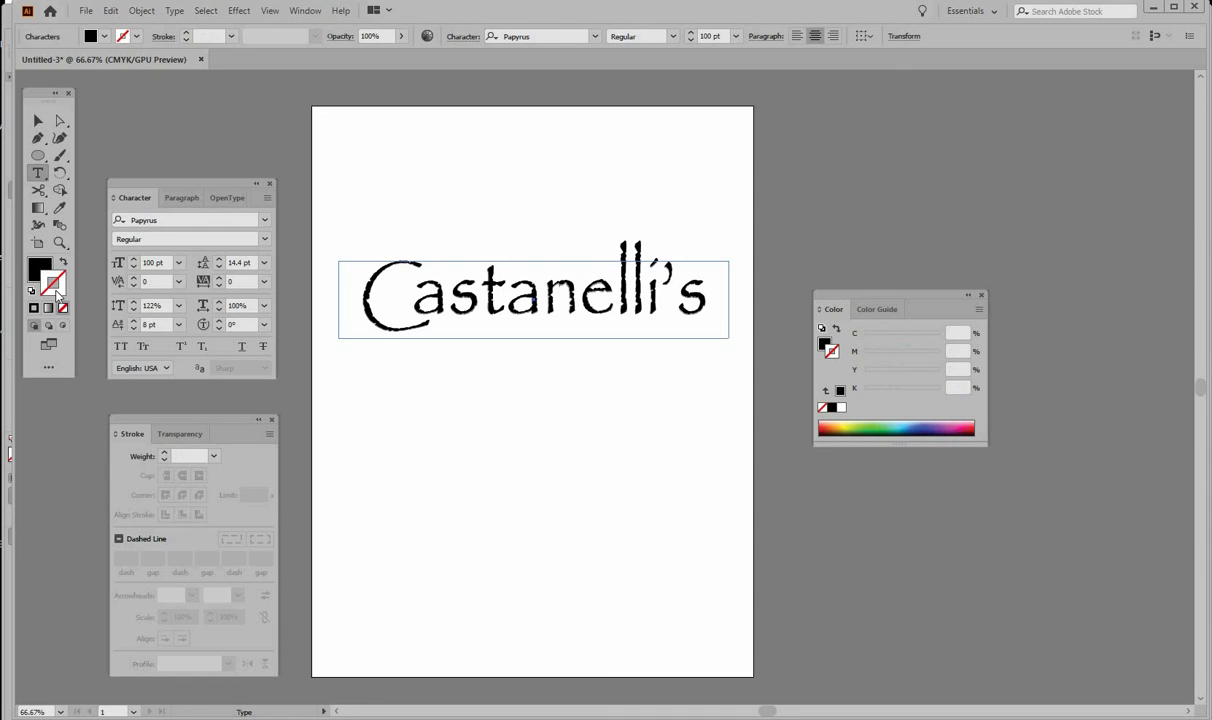
pyautogui.doubleClick(665, 316)
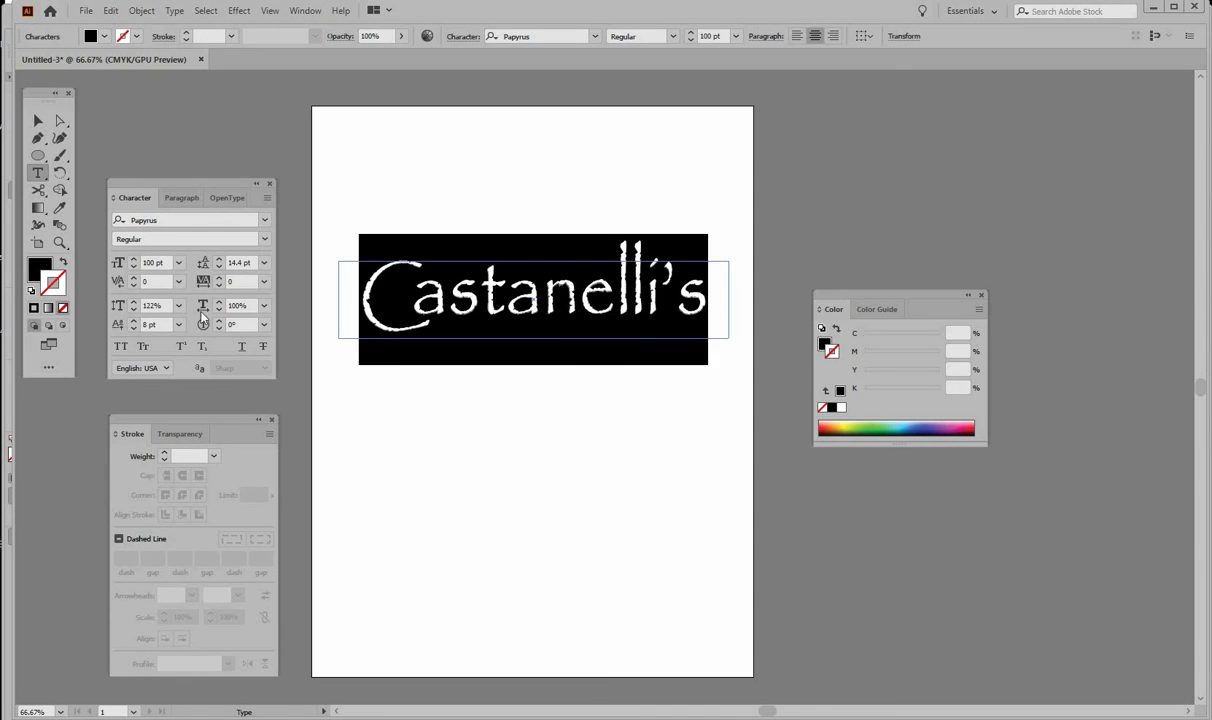
pyautogui.click(63, 309)
pyautogui.click(504, 316)
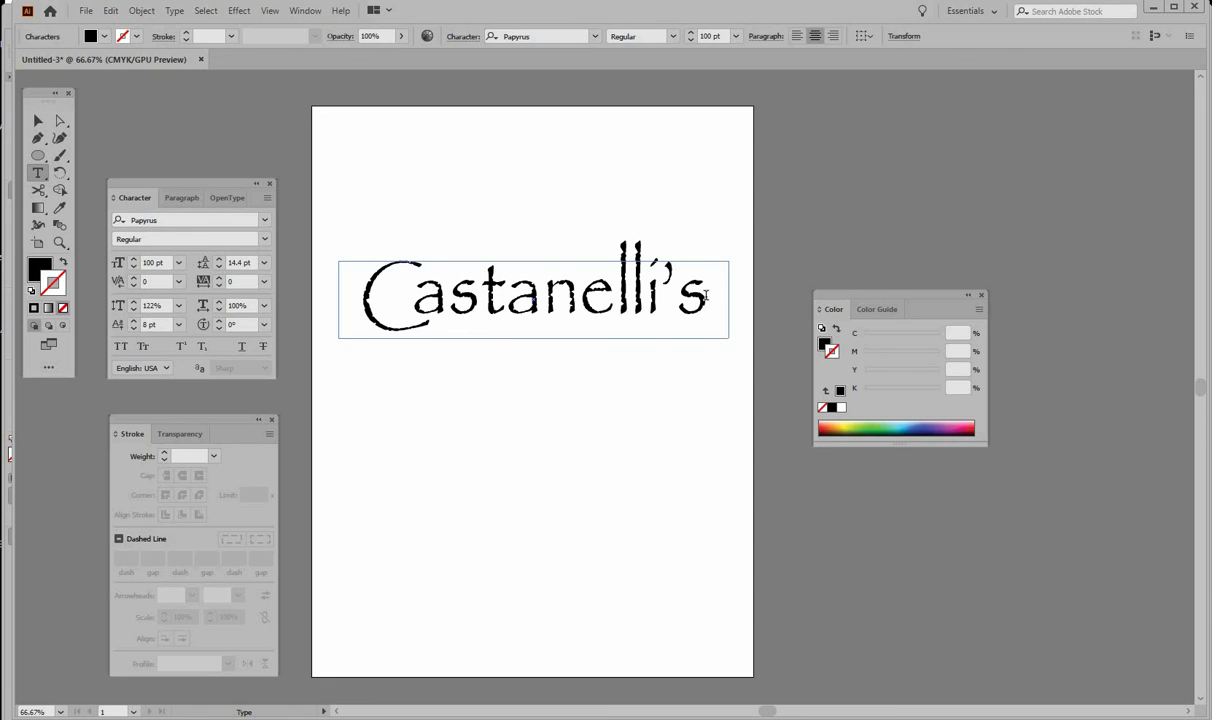
# Step: Select the whole "Castanelli's" heading, set its stroke weight to 0.5 pt, and deselect it
pyautogui.moveTo(706, 296); pyautogui.dragTo(340, 300)
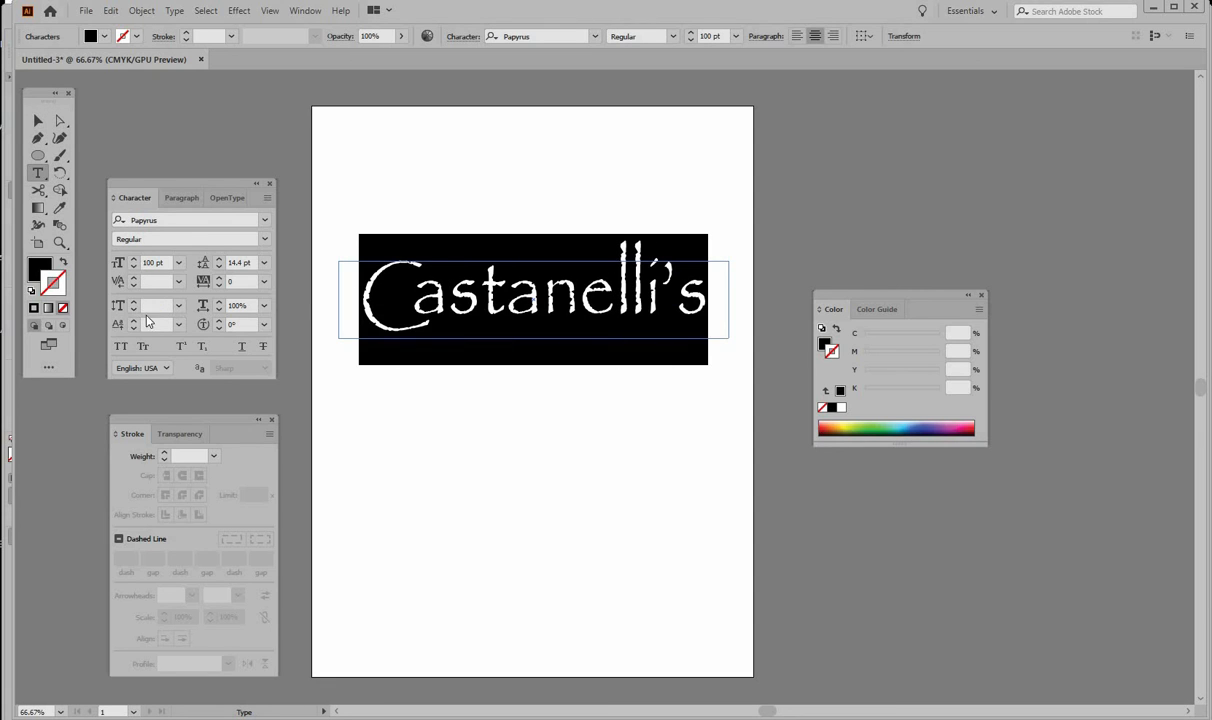
pyautogui.click(264, 239)
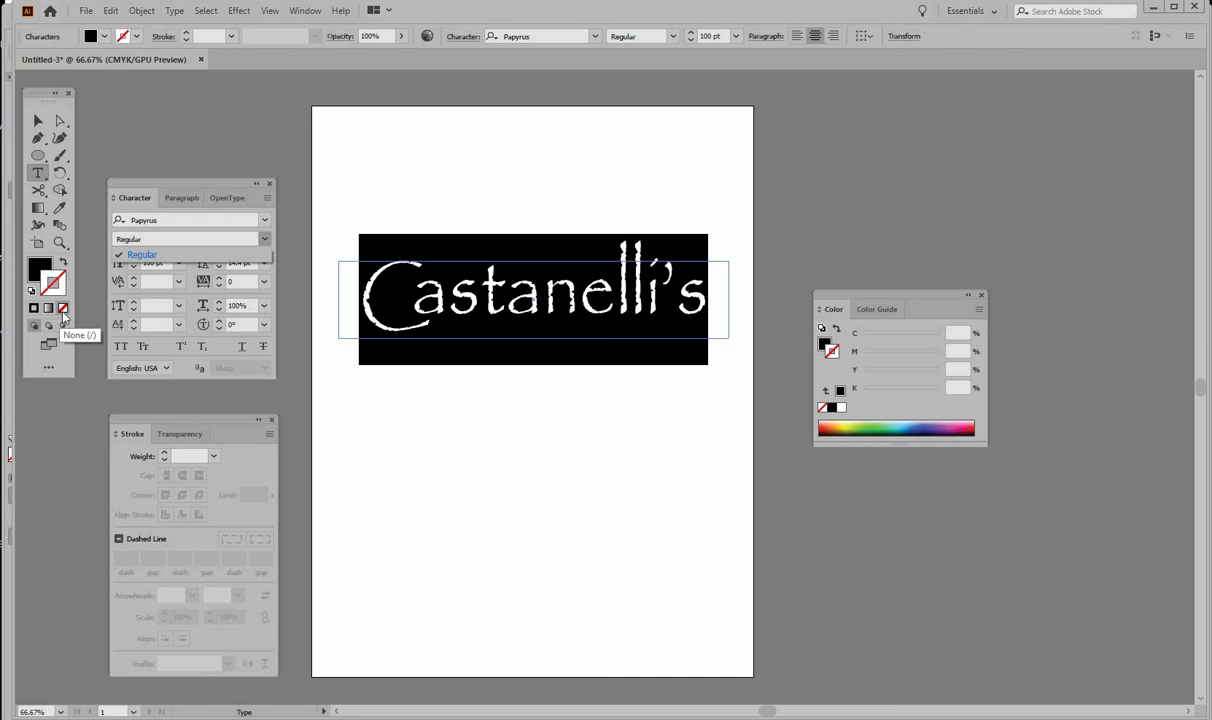
pyautogui.click(214, 458)
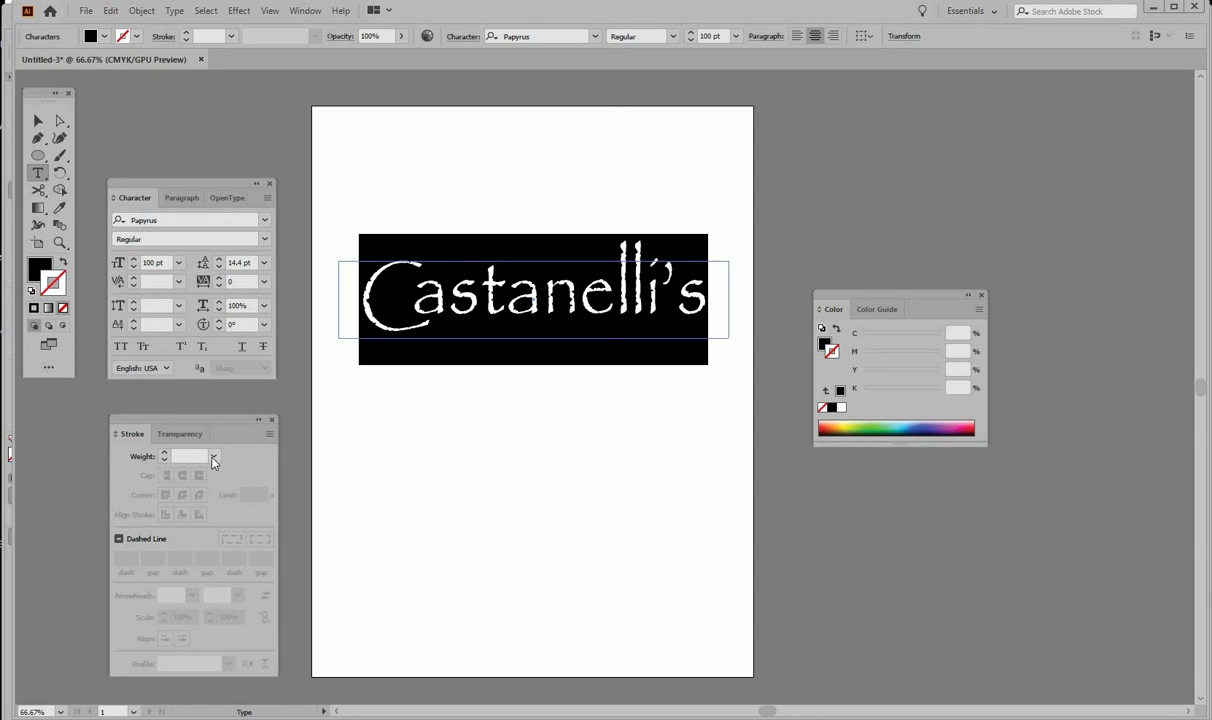
pyautogui.click(214, 458)
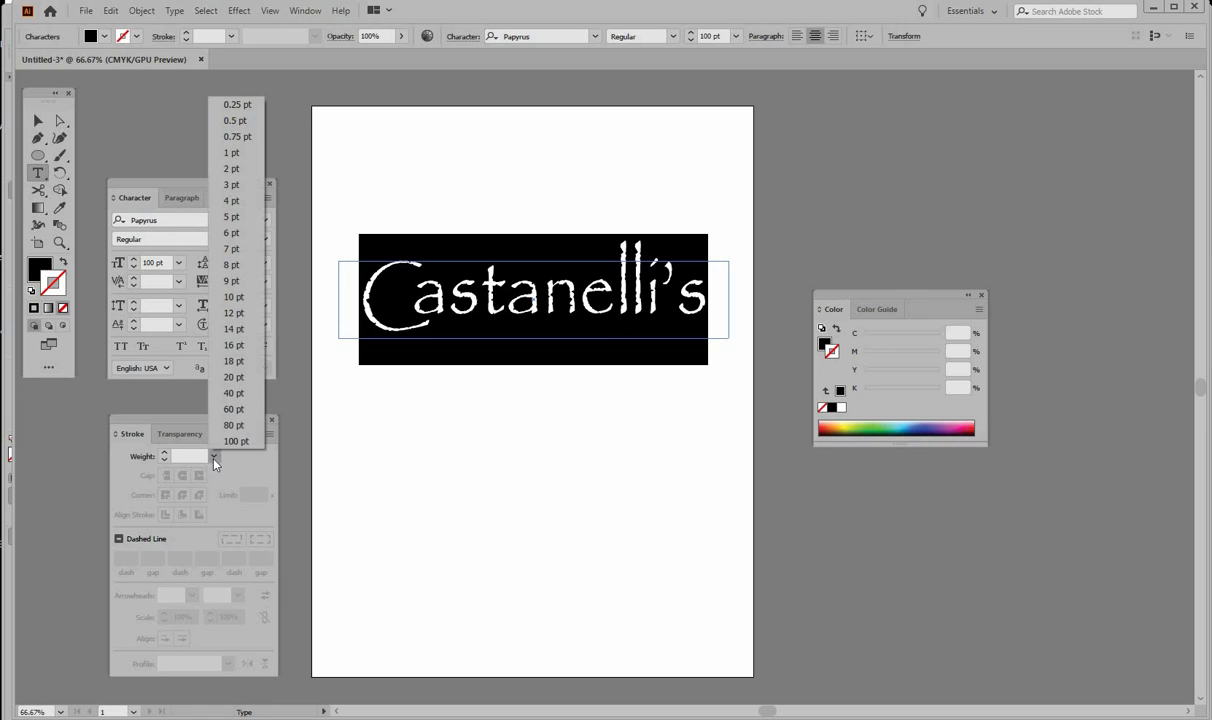
pyautogui.click(233, 120)
pyautogui.click(471, 297)
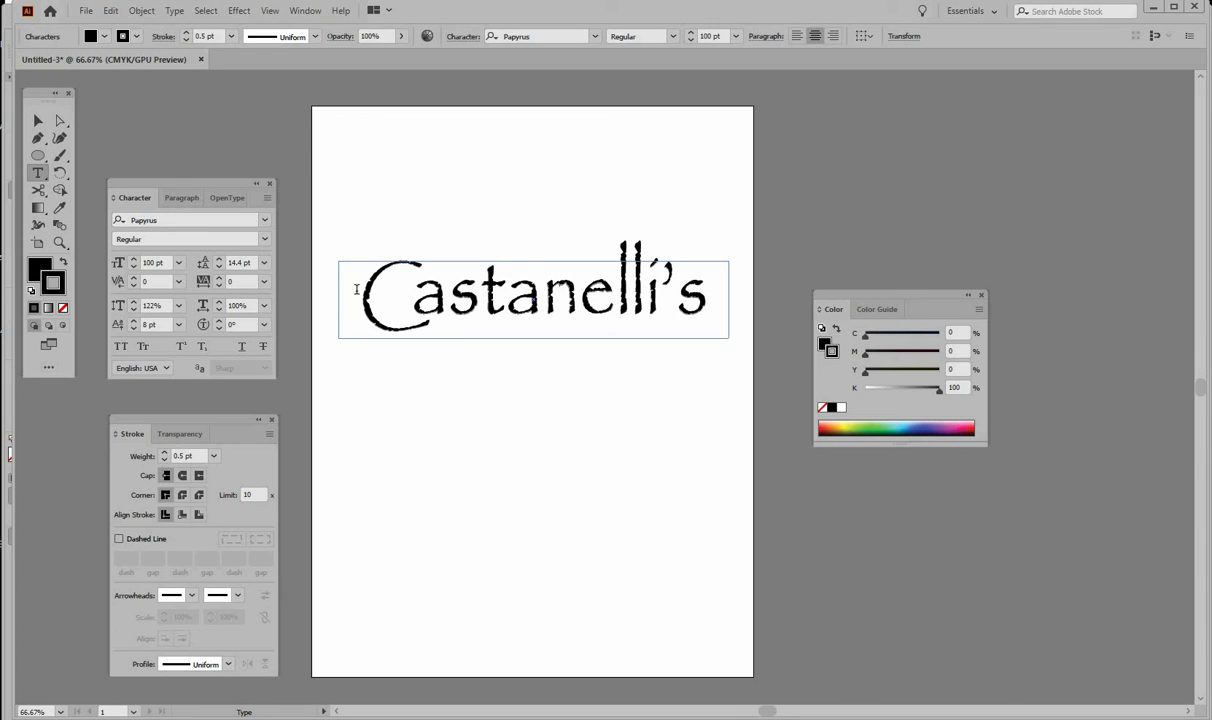
pyautogui.doubleClick(511, 268)
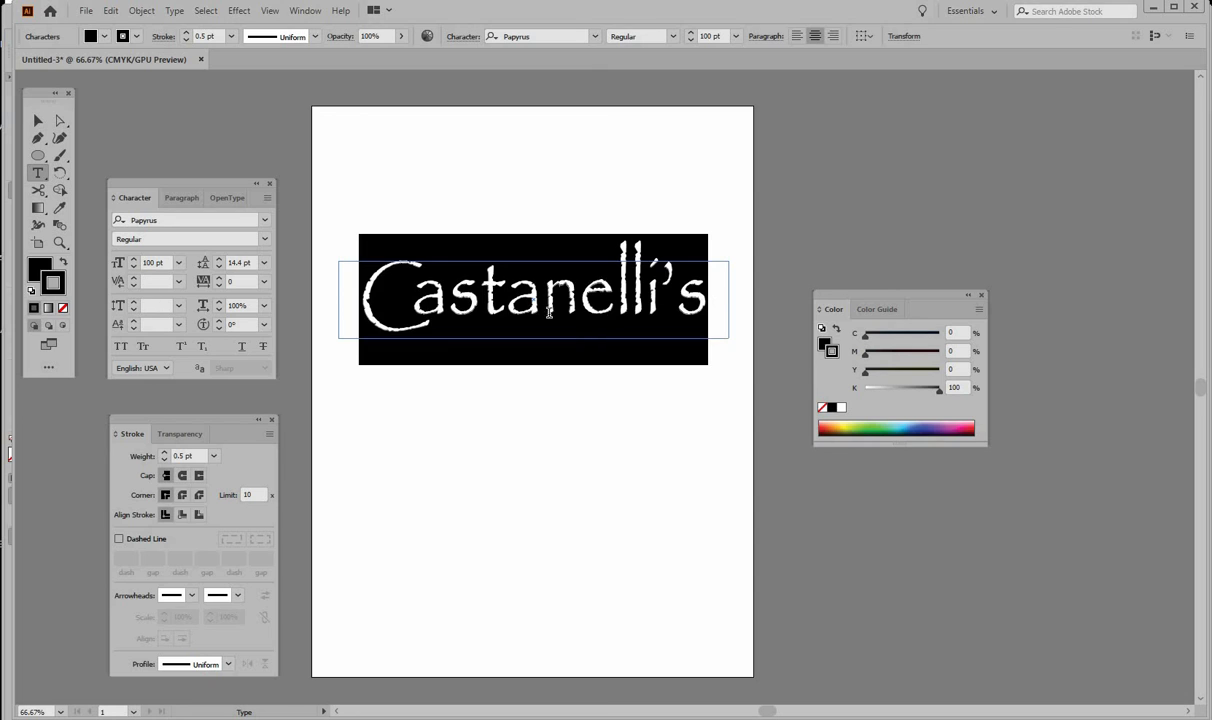
pyautogui.click(515, 296)
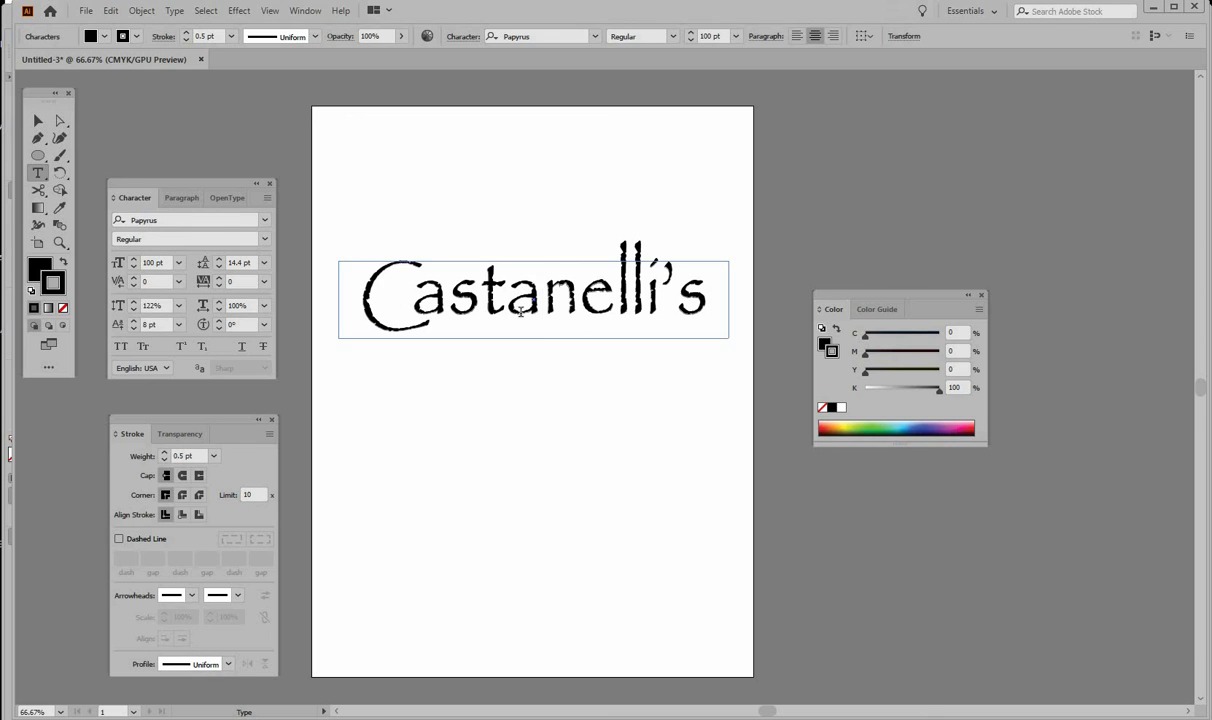
pyautogui.press('Right')
pyautogui.click(38, 120)
pyautogui.click(474, 325)
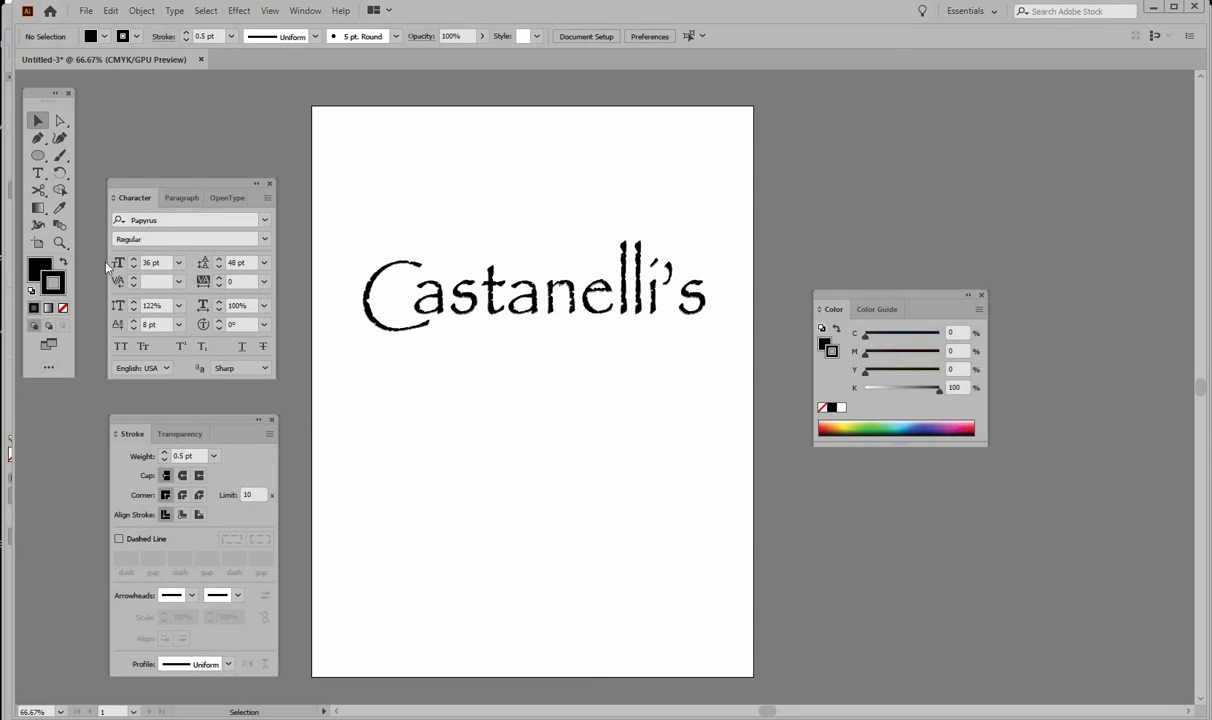
# Step: Create an area text box just below the "Castanelli's" heading, slightly narrower than it, and set its placeholder text to the Cambria font
pyautogui.click(38, 172)
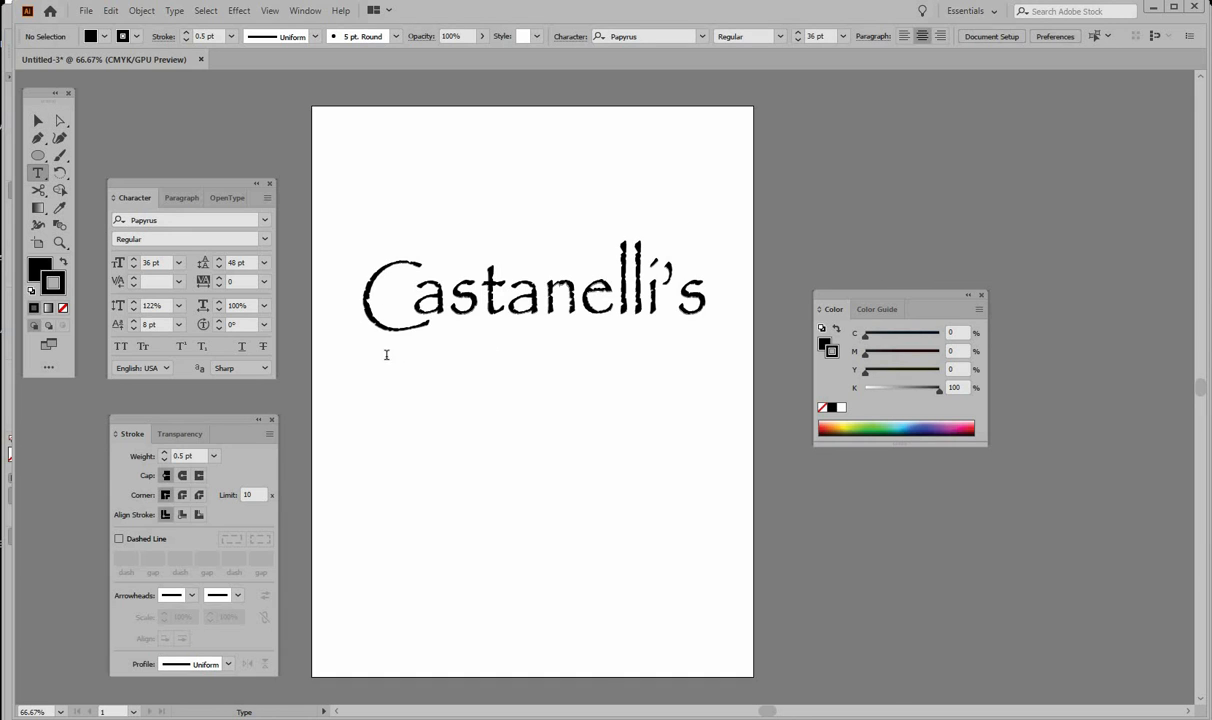
pyautogui.moveTo(384, 360); pyautogui.dragTo(694, 410)
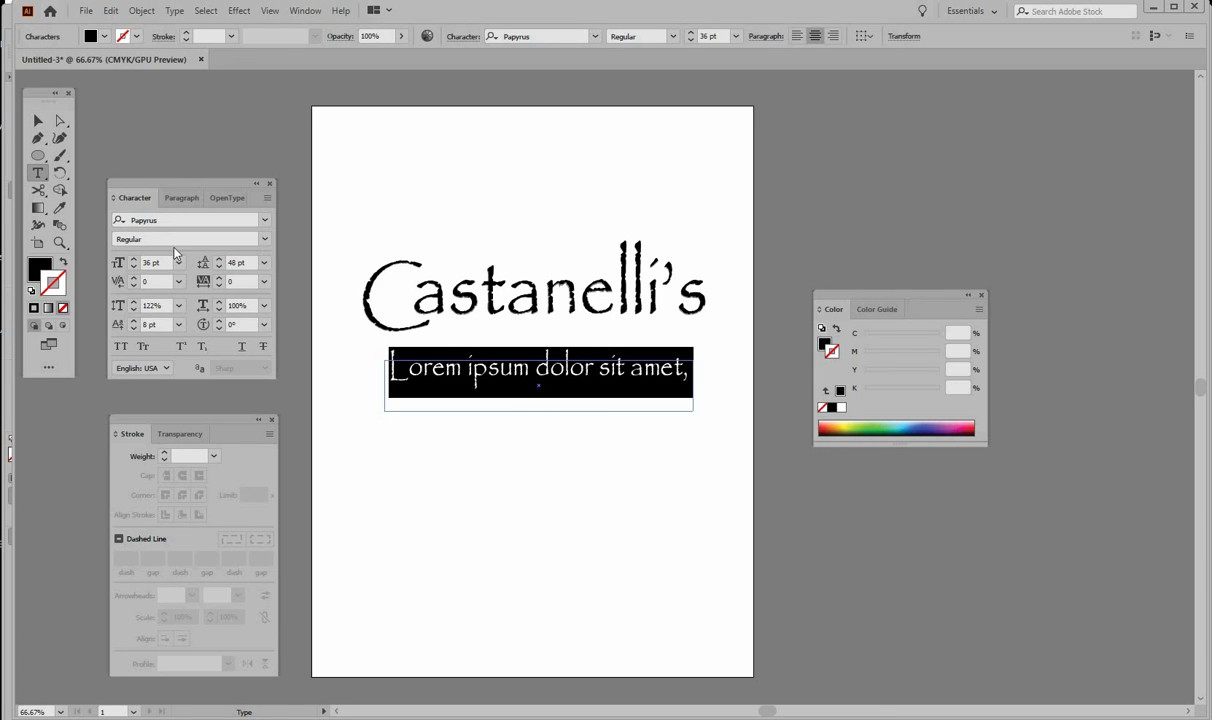
pyautogui.click(248, 221)
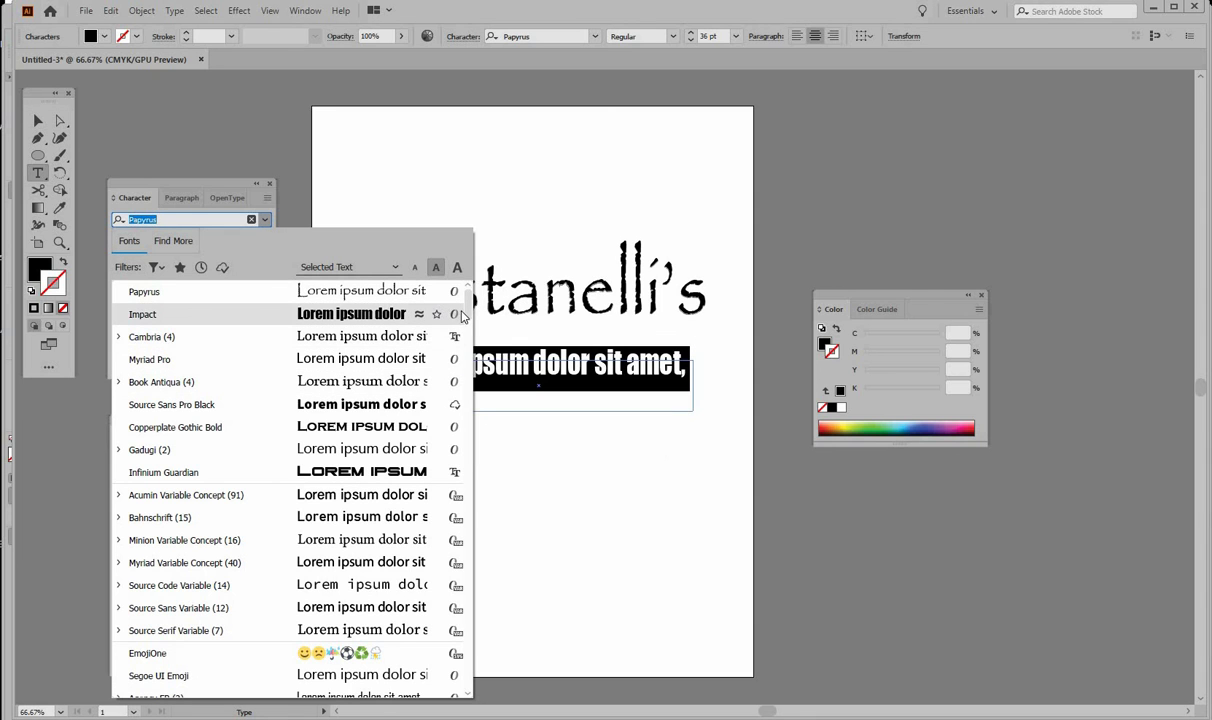
pyautogui.scroll(-5, 458, 347)
pyautogui.scroll(-8, 458, 347)
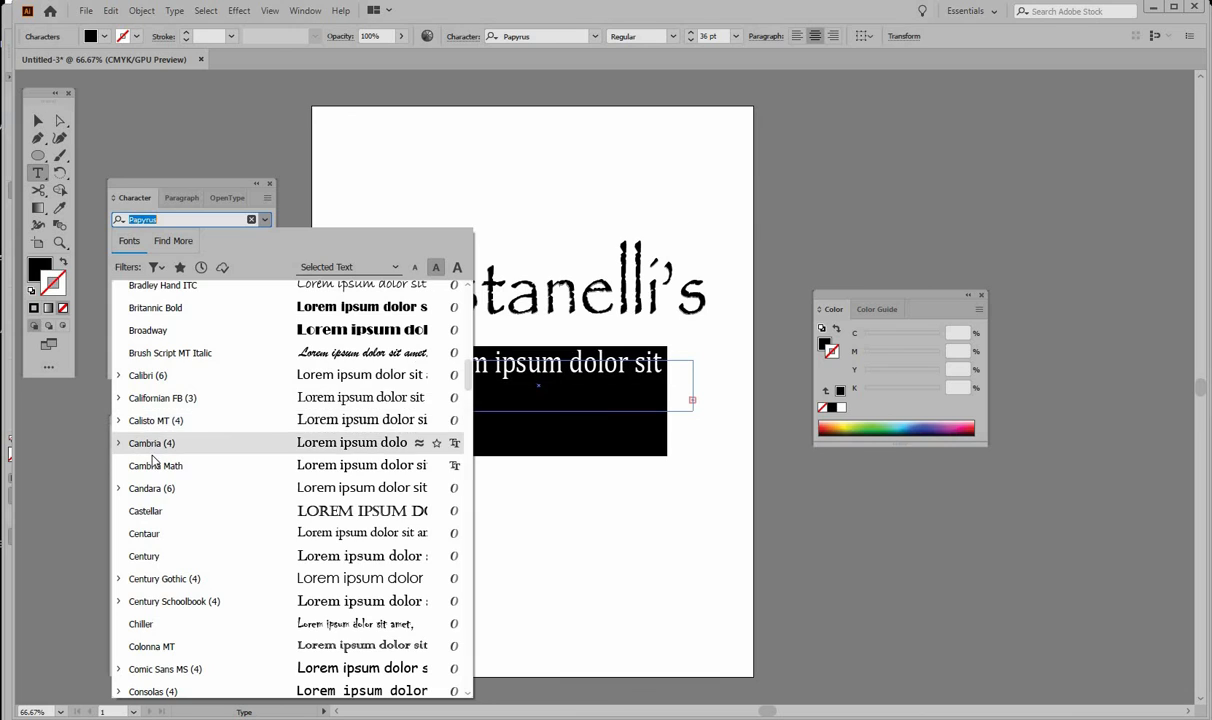
pyautogui.click(432, 442)
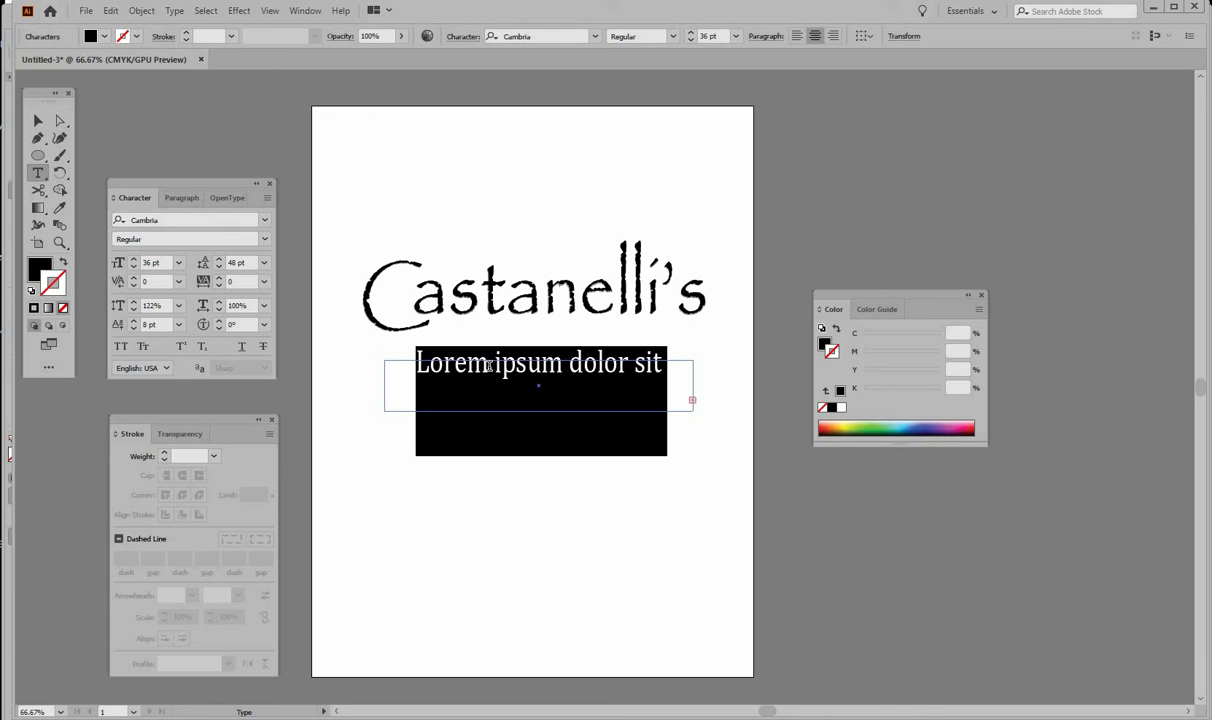
# Step: Replace the placeholder text in the new text box with "ITALIAN SEAFOOD"
pyautogui.press('BackSpace')
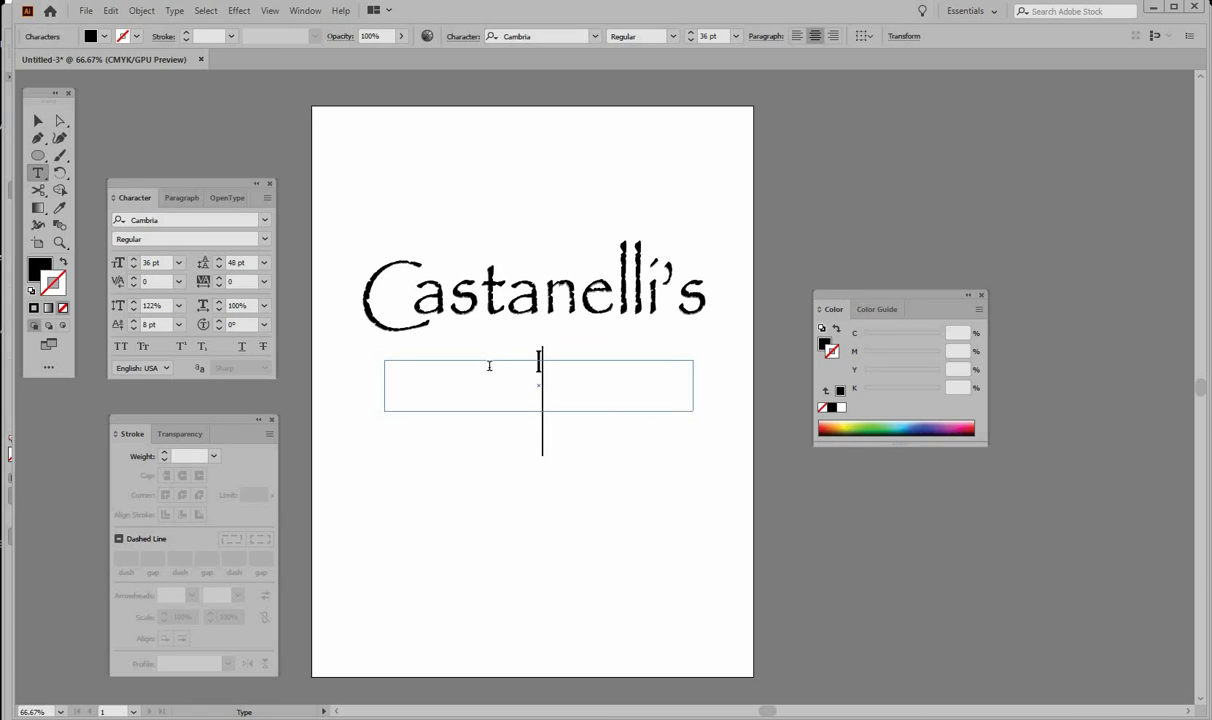
pyautogui.write('ITALIAN')
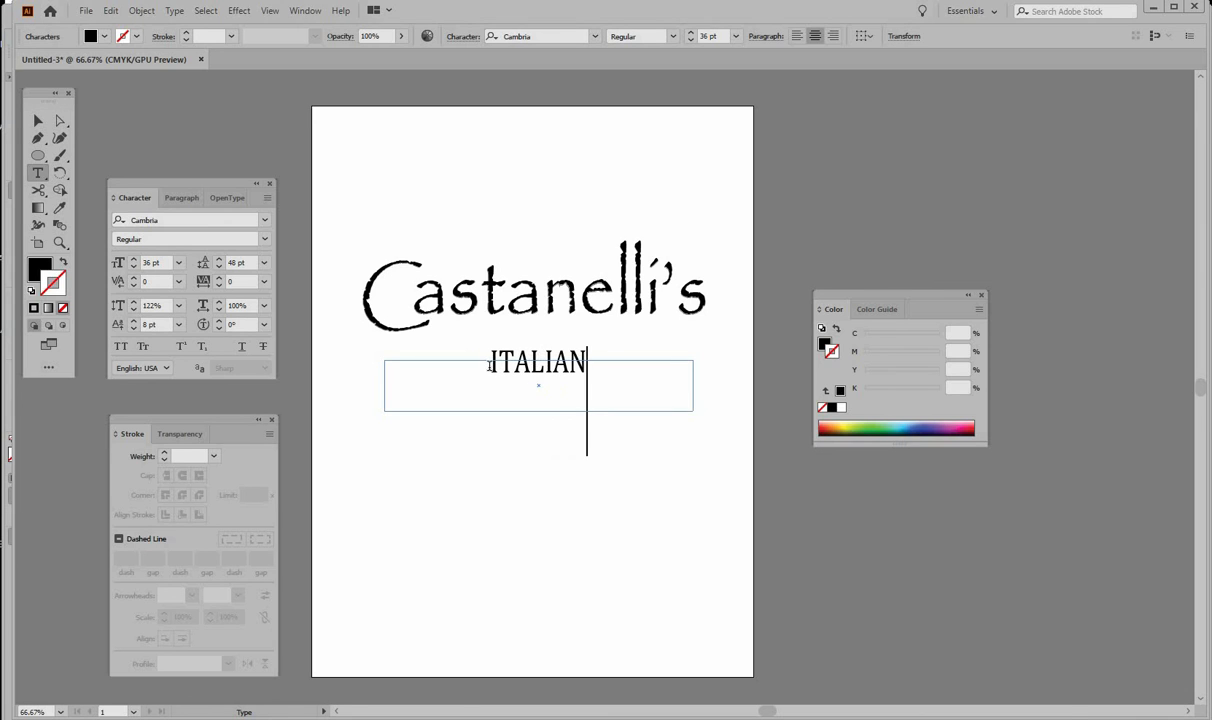
pyautogui.write(' SEAFO')
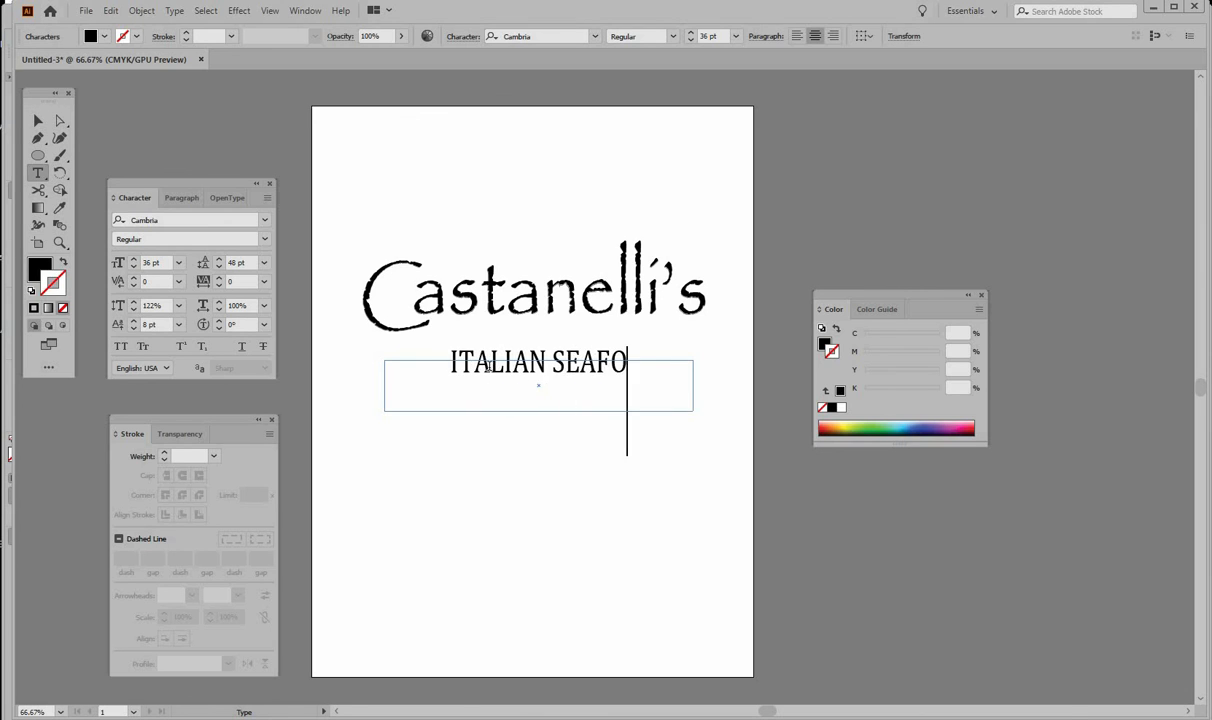
pyautogui.write('OD')
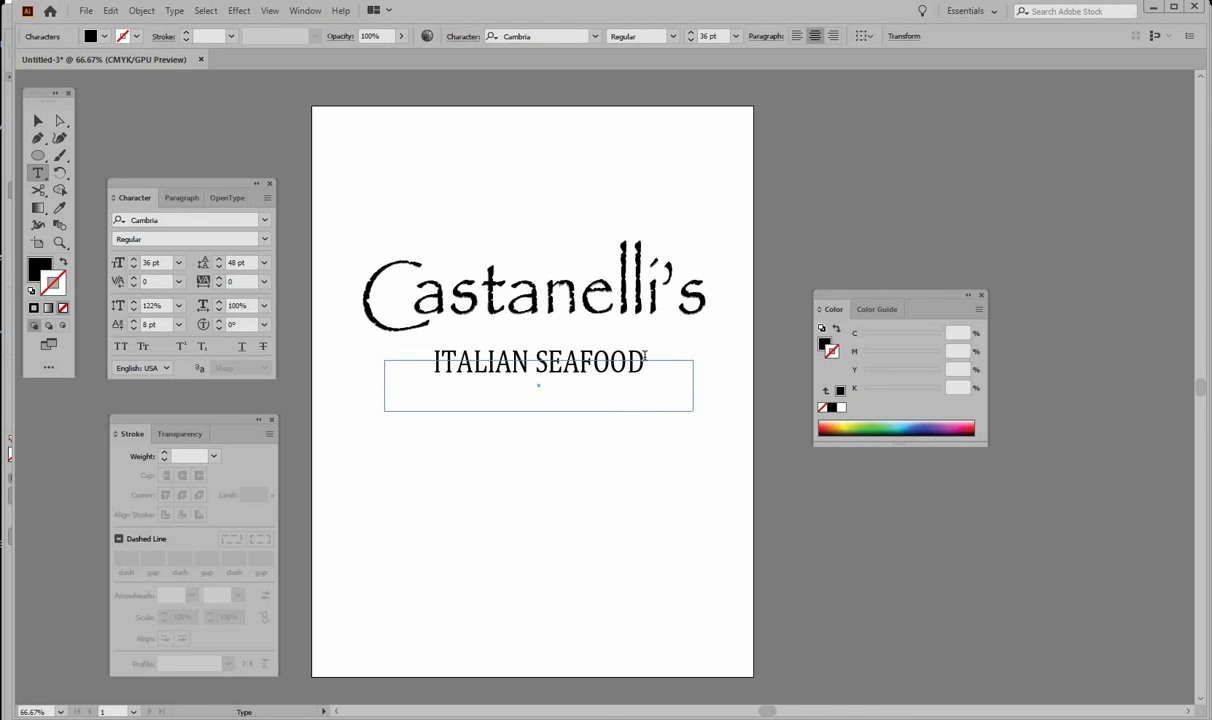
# Step: Move the "ITALIAN SEAFOOD" text up and slightly right, close beneath the heading, and deselect it
pyautogui.moveTo(645, 300); pyautogui.dragTo(405, 346)
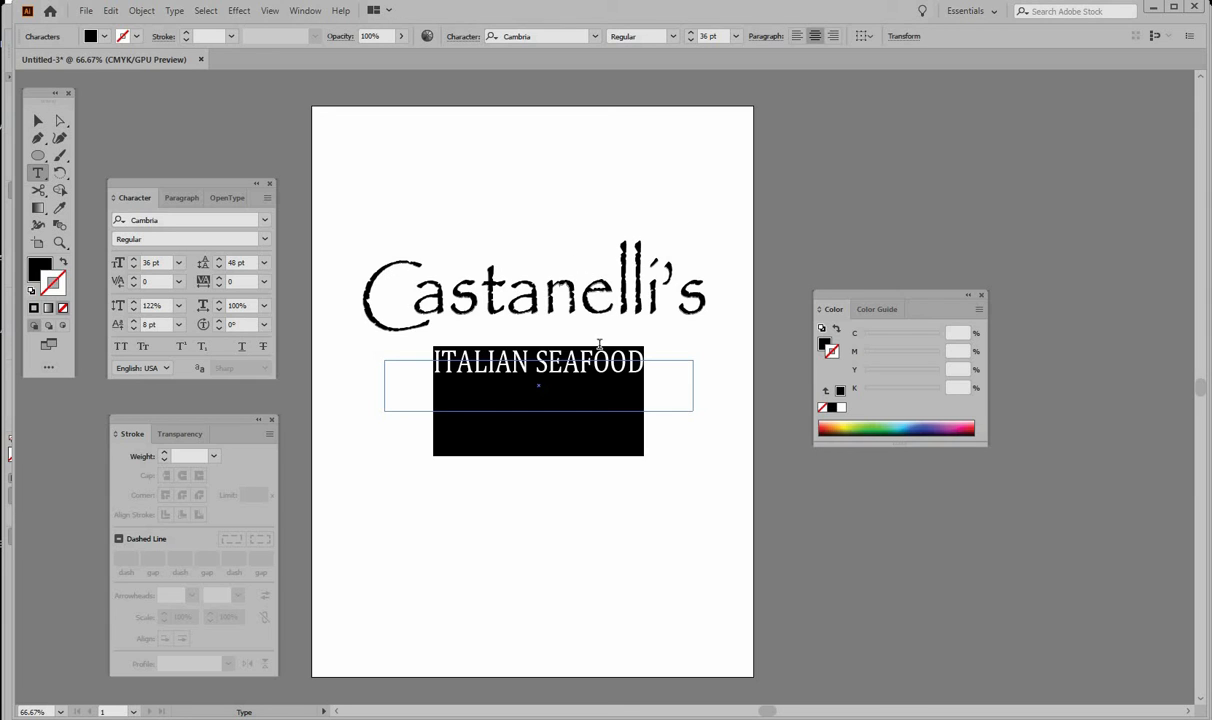
pyautogui.click(38, 121)
pyautogui.moveTo(532, 364); pyautogui.dragTo(545, 338)
pyautogui.click(578, 452)
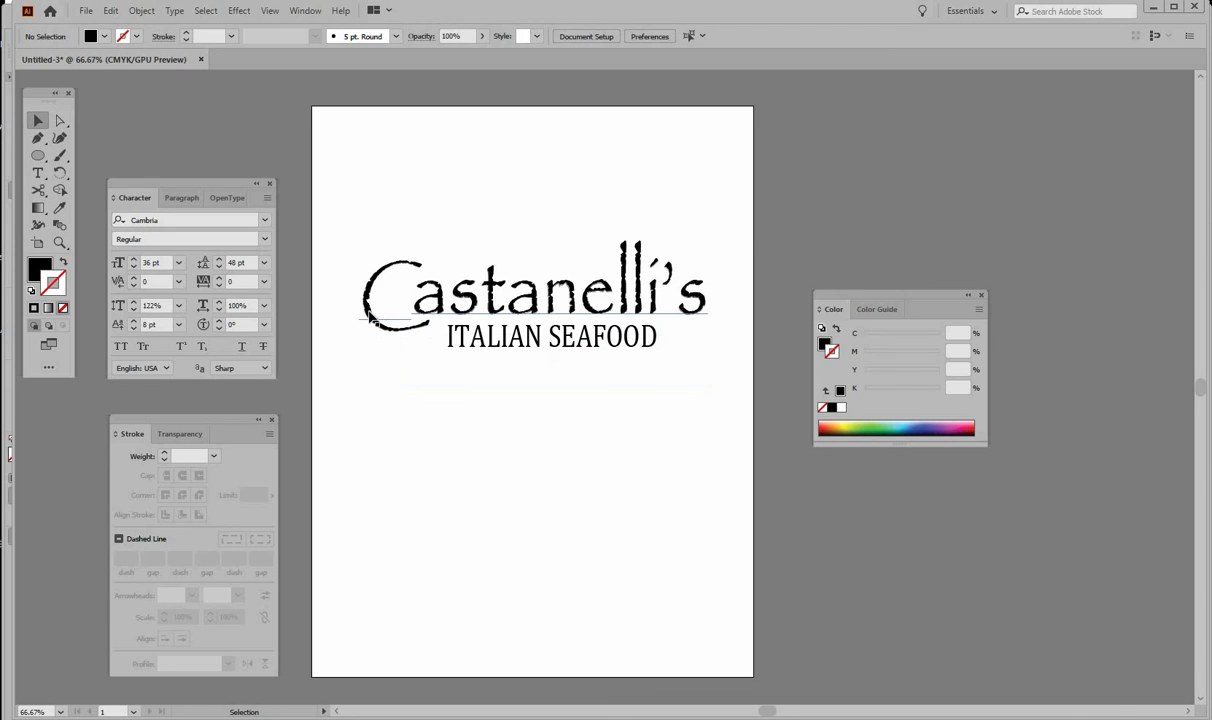
# Step: Set the tracking of "ITALIAN SEAFOOD" to 178, shift the text right so its end lines up with the heading's, and deselect it
pyautogui.click(462, 340)
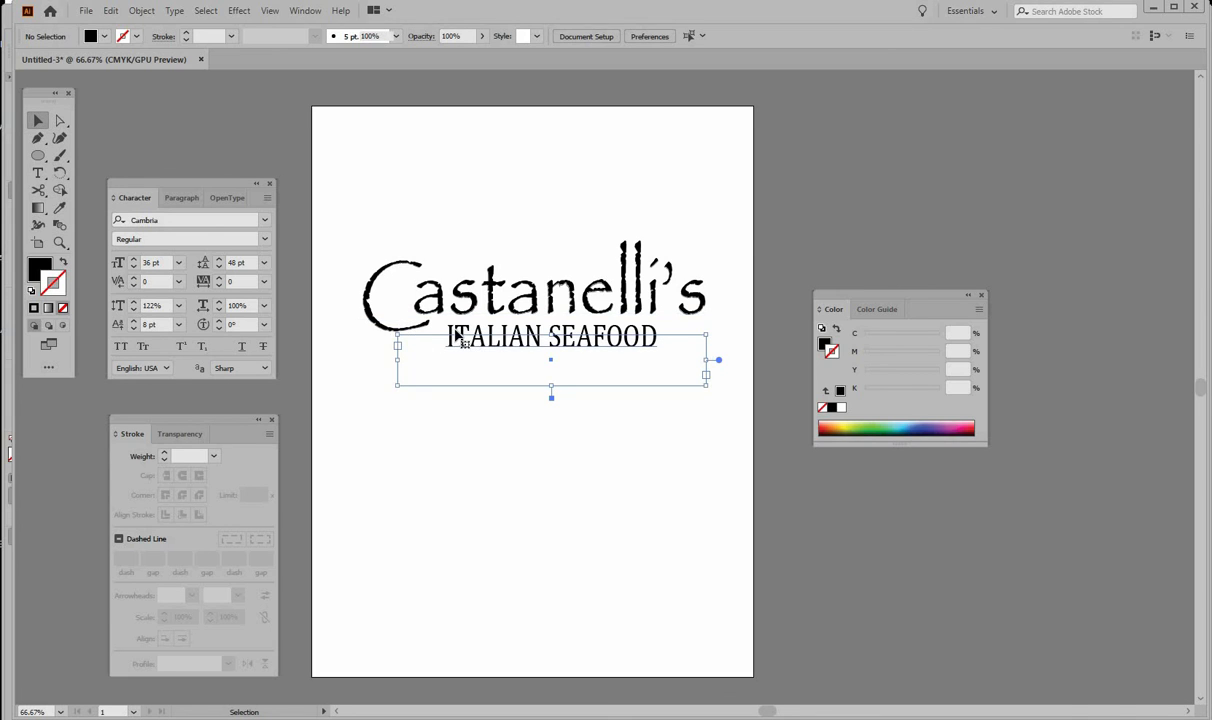
pyautogui.doubleClick(455, 338)
pyautogui.doubleClick(452, 334)
pyautogui.click(451, 330)
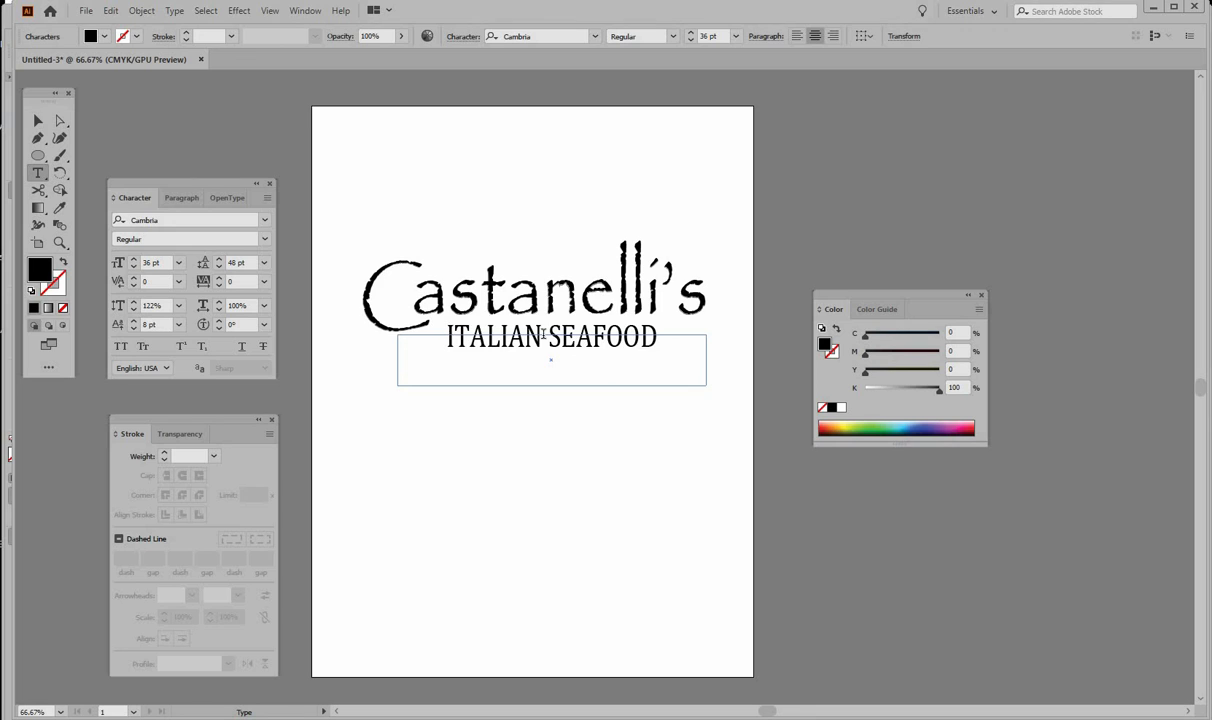
pyautogui.moveTo(543, 333); pyautogui.dragTo(658, 340)
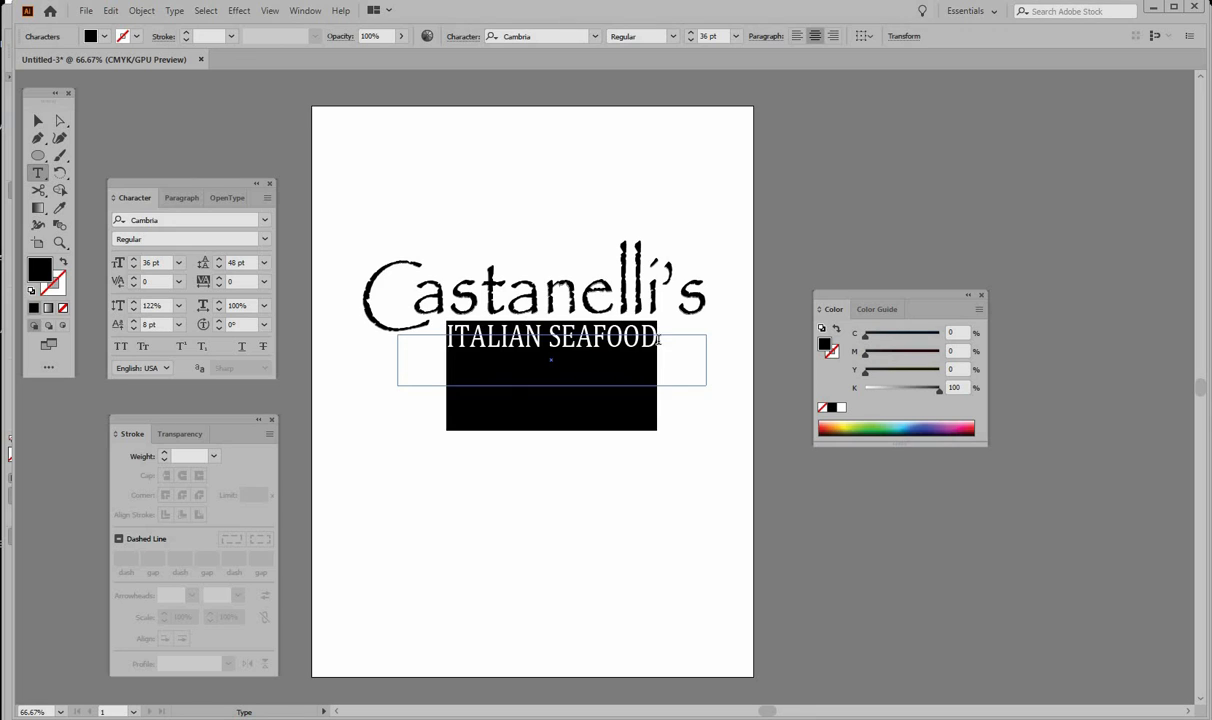
pyautogui.click(219, 278)
pyautogui.click(219, 278)
pyautogui.click(219, 278)
pyautogui.click(219, 278)
pyautogui.click(219, 278)
pyautogui.click(219, 278)
pyautogui.click(219, 278)
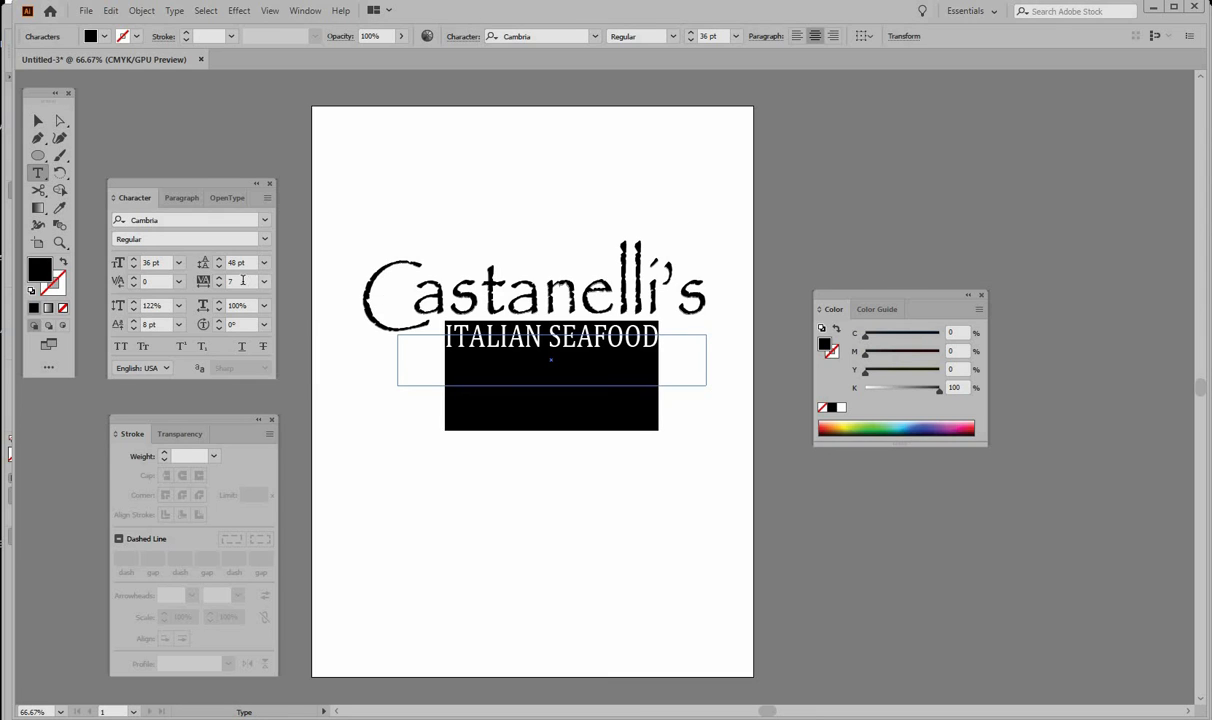
pyautogui.moveTo(254, 281); pyautogui.dragTo(186, 279)
pyautogui.press('Up')
pyautogui.press('Up')
pyautogui.press('Up')
pyautogui.press('Up')
pyautogui.press('Up')
pyautogui.press('Up')
pyautogui.press('Up')
pyautogui.press('Up')
pyautogui.press('Up')
pyautogui.press('Up')
pyautogui.press('Up')
pyautogui.press('Up')
pyautogui.press('Up')
pyautogui.press('Up')
pyautogui.press('Up')
pyautogui.press('Up')
pyautogui.press('Up')
pyautogui.press('Up')
pyautogui.press('Up')
pyautogui.press('Up')
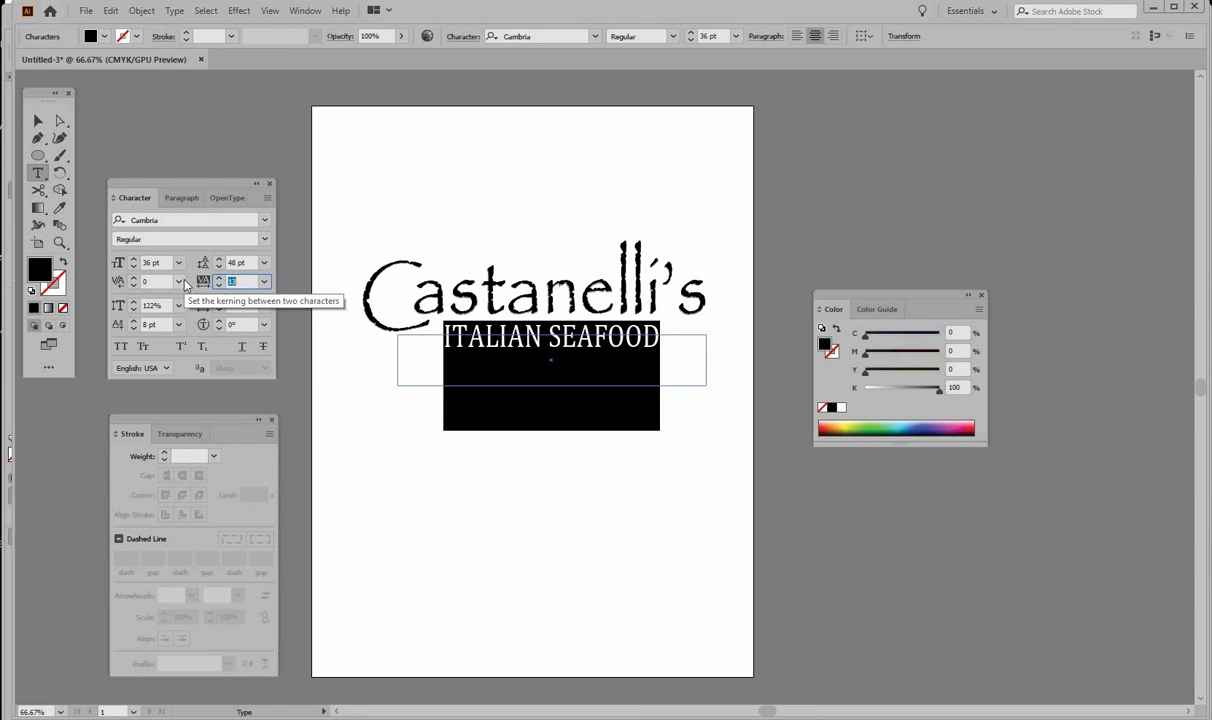
pyautogui.press('Up')
pyautogui.press('Up')
pyautogui.press('Up')
pyautogui.press('Up')
pyautogui.press('Up')
pyautogui.press('Up')
pyautogui.press('Up')
pyautogui.press('Up')
pyautogui.press('Up')
pyautogui.press('Up')
pyautogui.press('Up')
pyautogui.press('Up')
pyautogui.press('Up')
pyautogui.press('Up')
pyautogui.press('Up')
pyautogui.press('Up')
pyautogui.press('Up')
pyautogui.press('Up')
pyautogui.press('Up')
pyautogui.press('Up')
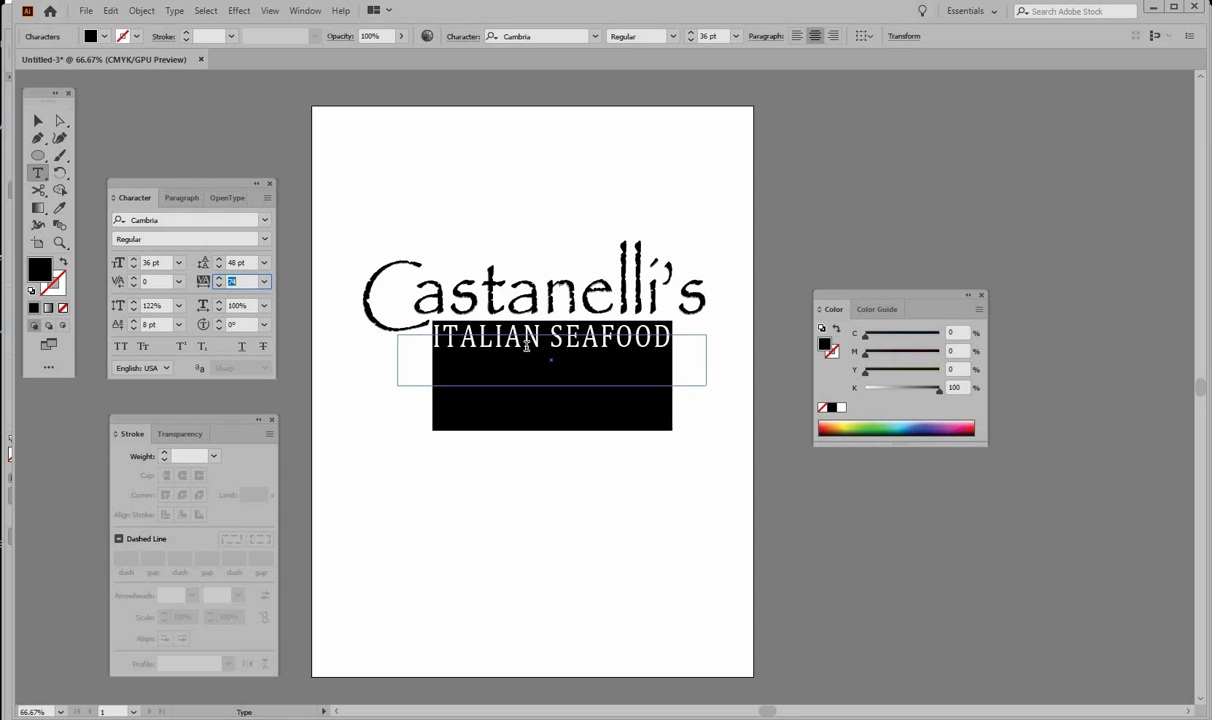
pyautogui.press('Up')
pyautogui.press('Up')
pyautogui.press('Up')
pyautogui.press('Up')
pyautogui.press('Up')
pyautogui.press('Up')
pyautogui.press('Up')
pyautogui.press('Up')
pyautogui.press('Up')
pyautogui.press('Up')
pyautogui.press('Up')
pyautogui.press('Up')
pyautogui.press('Up')
pyautogui.press('Up')
pyautogui.press('Up')
pyautogui.press('Up')
pyautogui.press('Up')
pyautogui.press('Up')
pyautogui.press('Up')
pyautogui.press('Up')
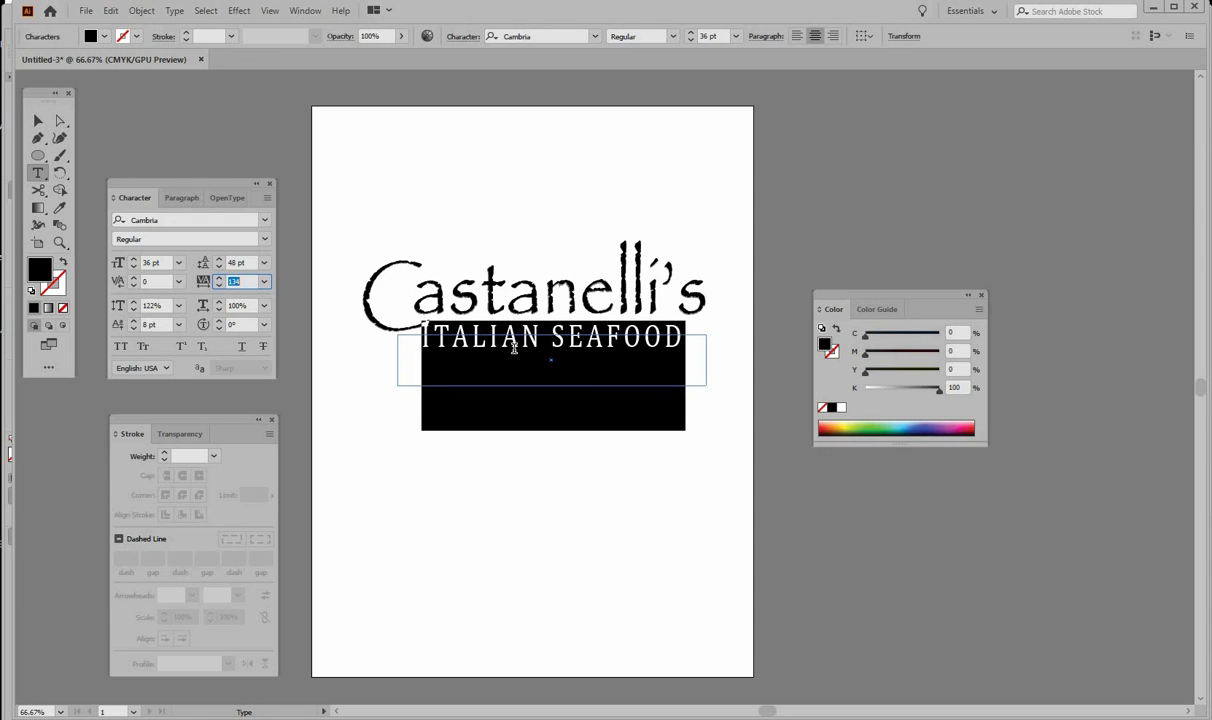
pyautogui.press('Up')
pyautogui.press('Up')
pyautogui.press('Up')
pyautogui.press('Up')
pyautogui.press('Up')
pyautogui.press('Up')
pyautogui.press('Up')
pyautogui.press('Up')
pyautogui.press('Up')
pyautogui.press('Up')
pyautogui.press('Up')
pyautogui.press('Up')
pyautogui.press('Up')
pyautogui.press('Escape')
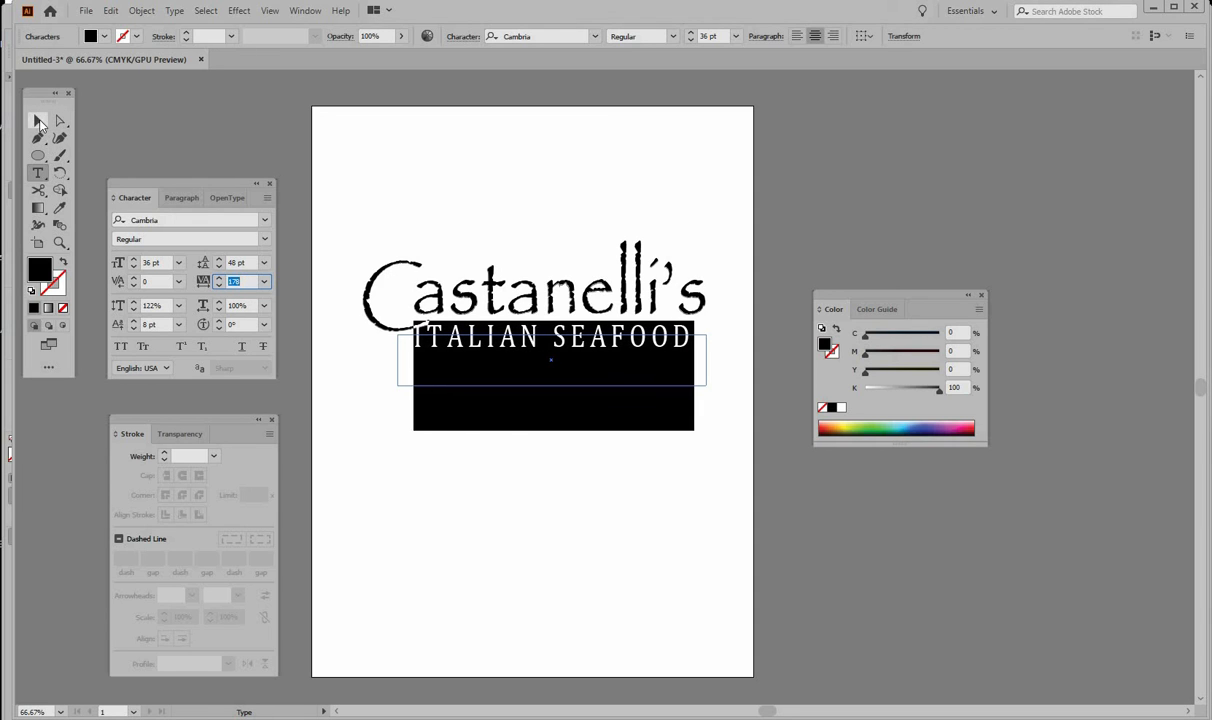
pyautogui.moveTo(595, 342); pyautogui.dragTo(607, 338)
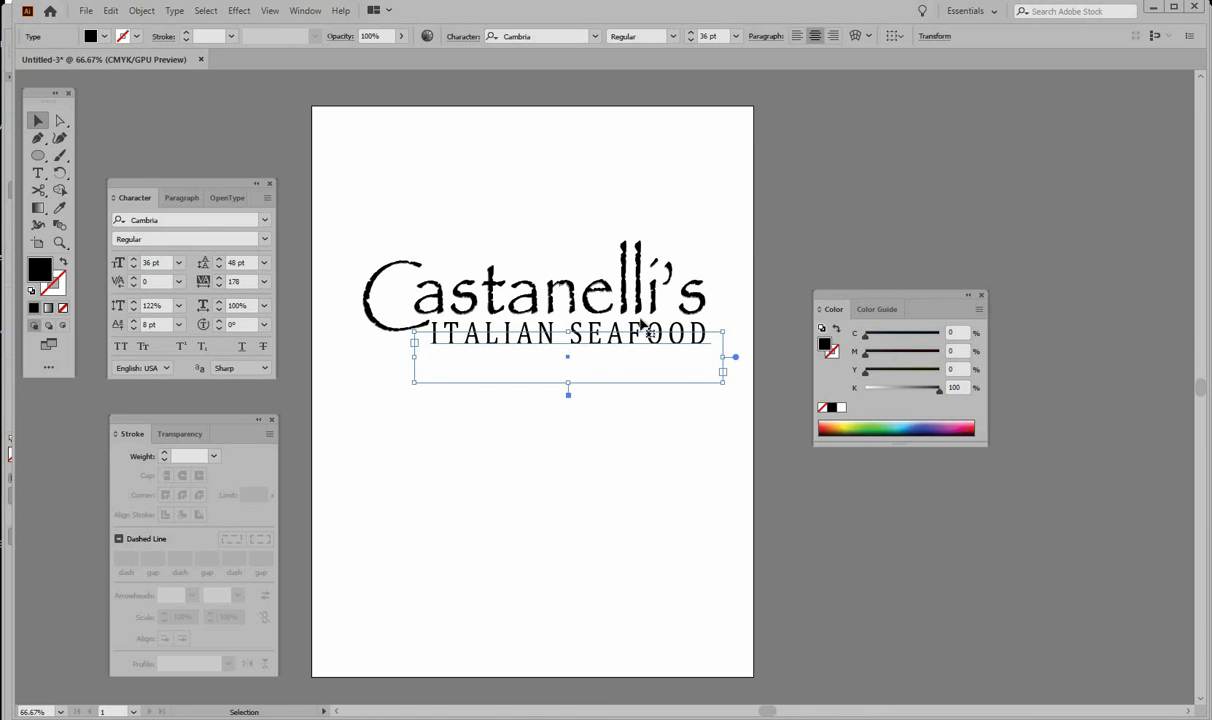
pyautogui.click(733, 153)
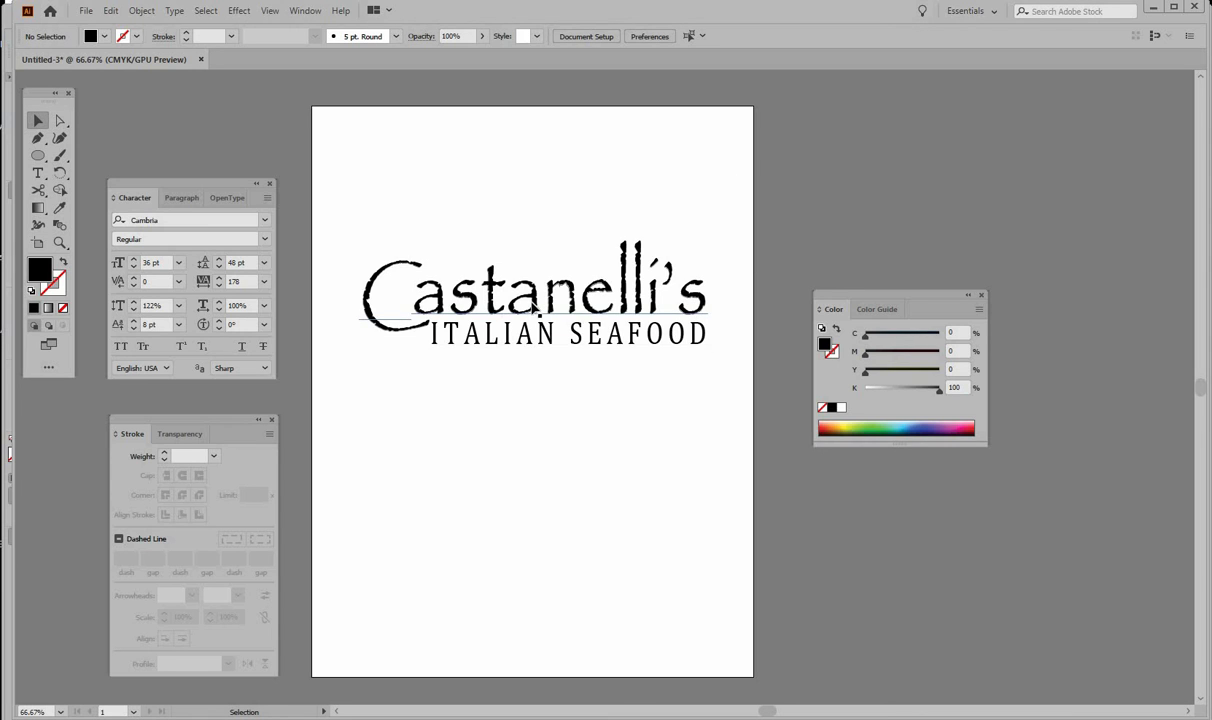
# Step: Select all of the "ITALIAN SEAFOOD" text and reduce its tracking to 174
pyautogui.click(604, 328)
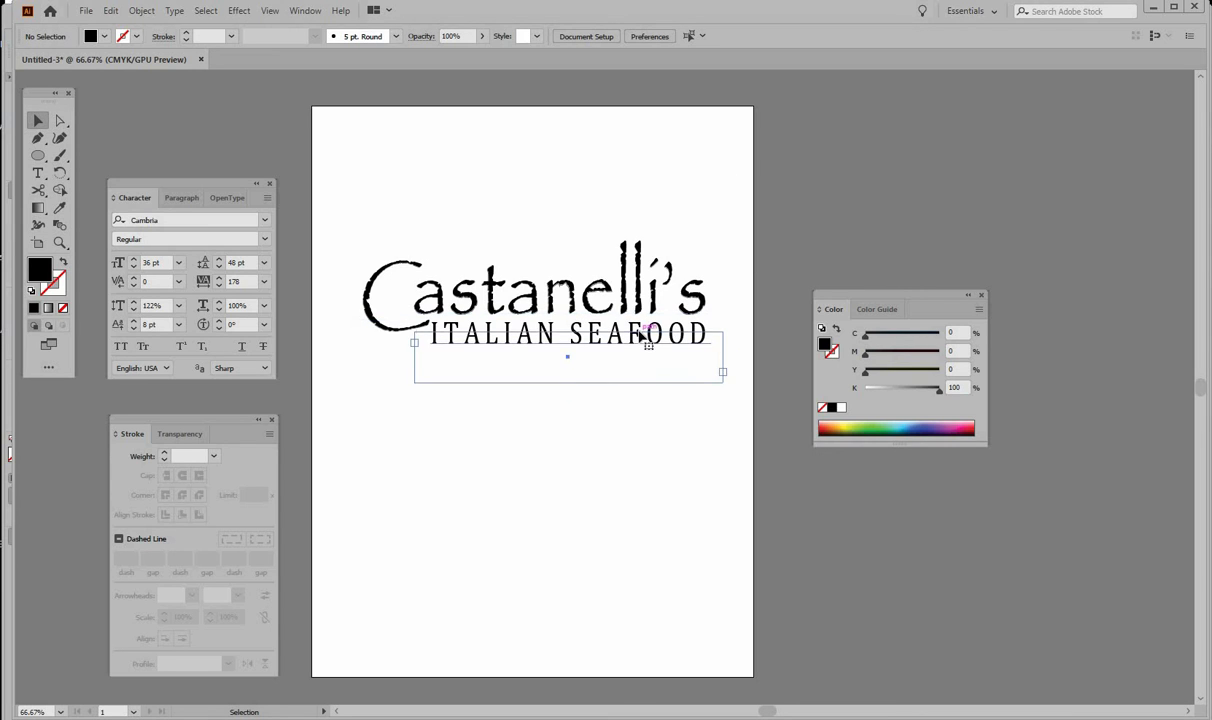
pyautogui.doubleClick(702, 334)
pyautogui.moveTo(687, 333); pyautogui.dragTo(400, 288)
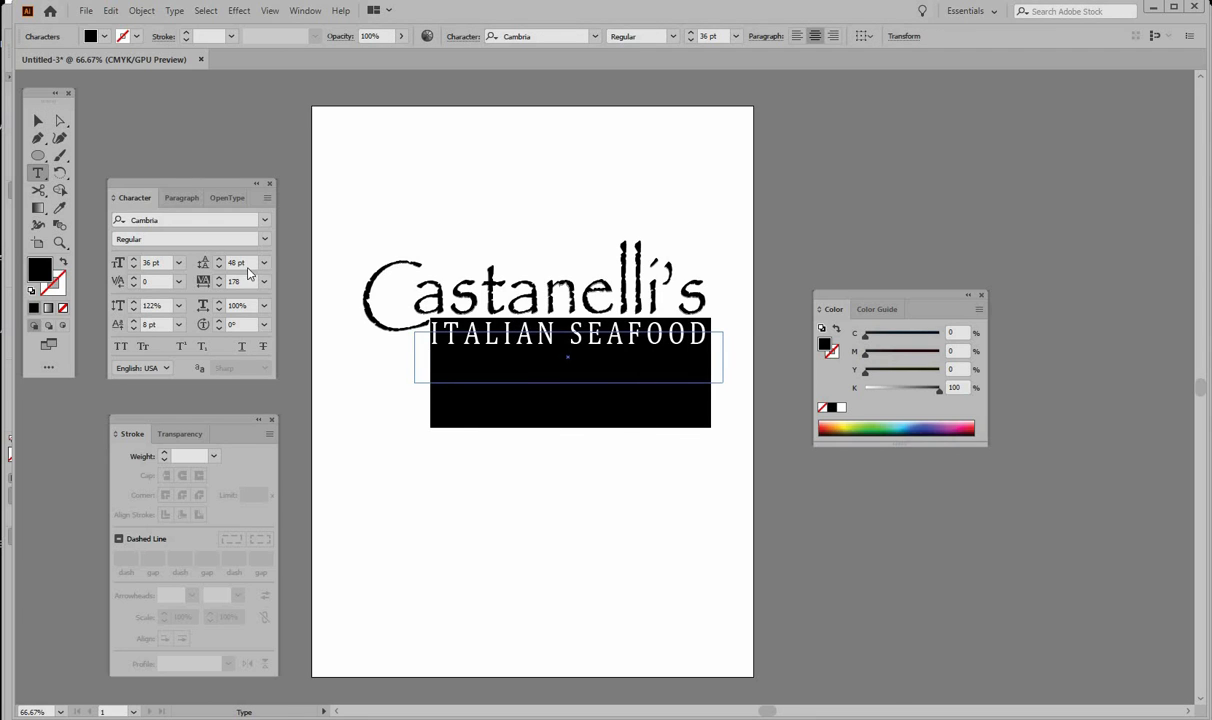
pyautogui.click(218, 285)
pyautogui.click(218, 285)
pyautogui.click(218, 285)
pyautogui.click(218, 285)
# Step: Nudge the "ITALIAN SEAFOOD" text box slightly right to line it up with the heading's end, and deselect it
pyautogui.click(38, 120)
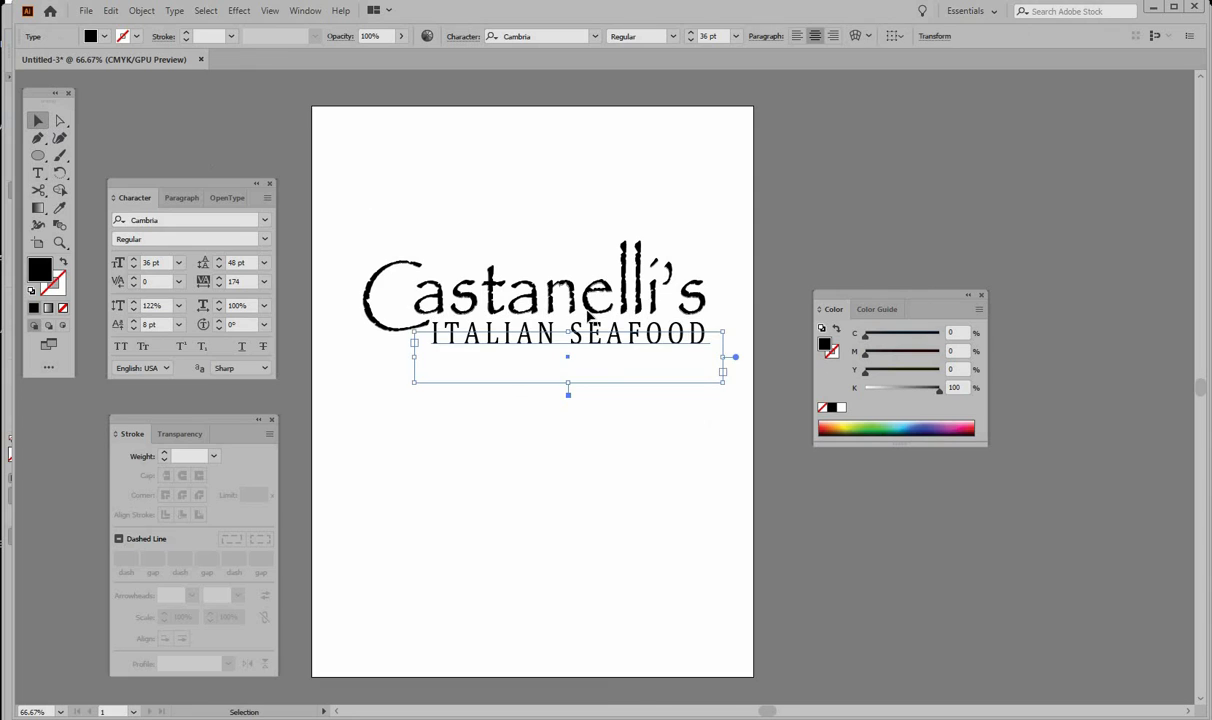
pyautogui.press('Right')
pyautogui.press('Right')
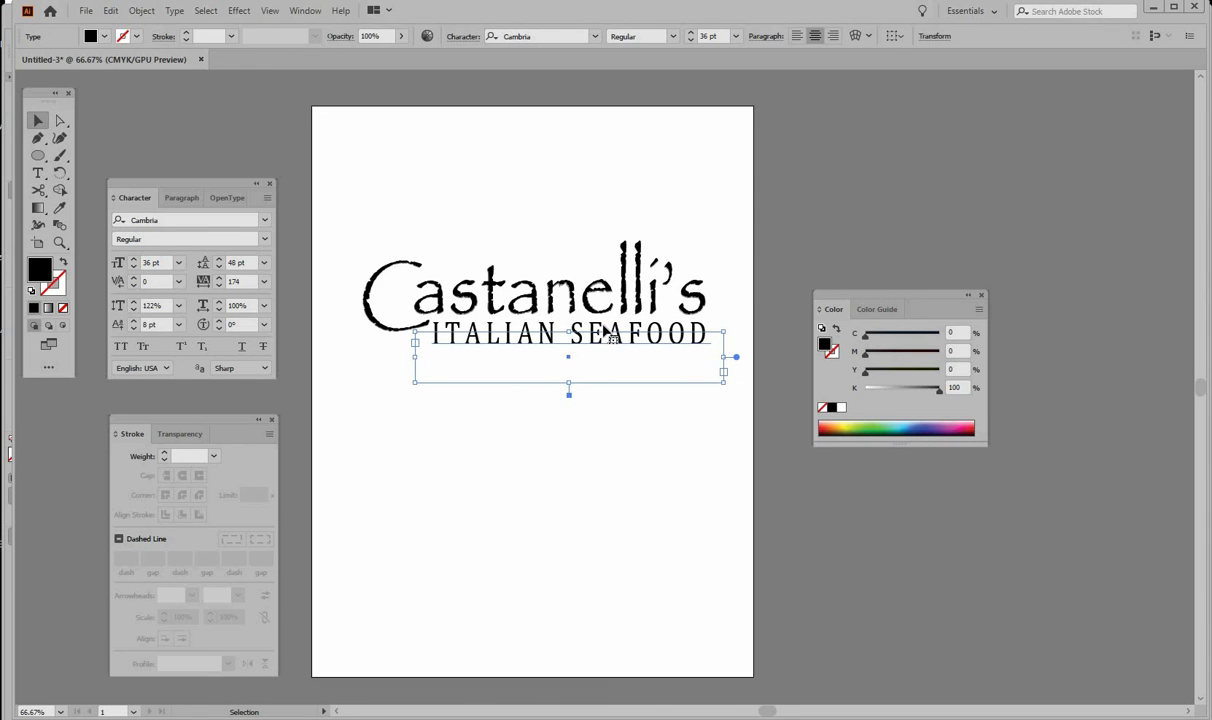
pyautogui.click(731, 199)
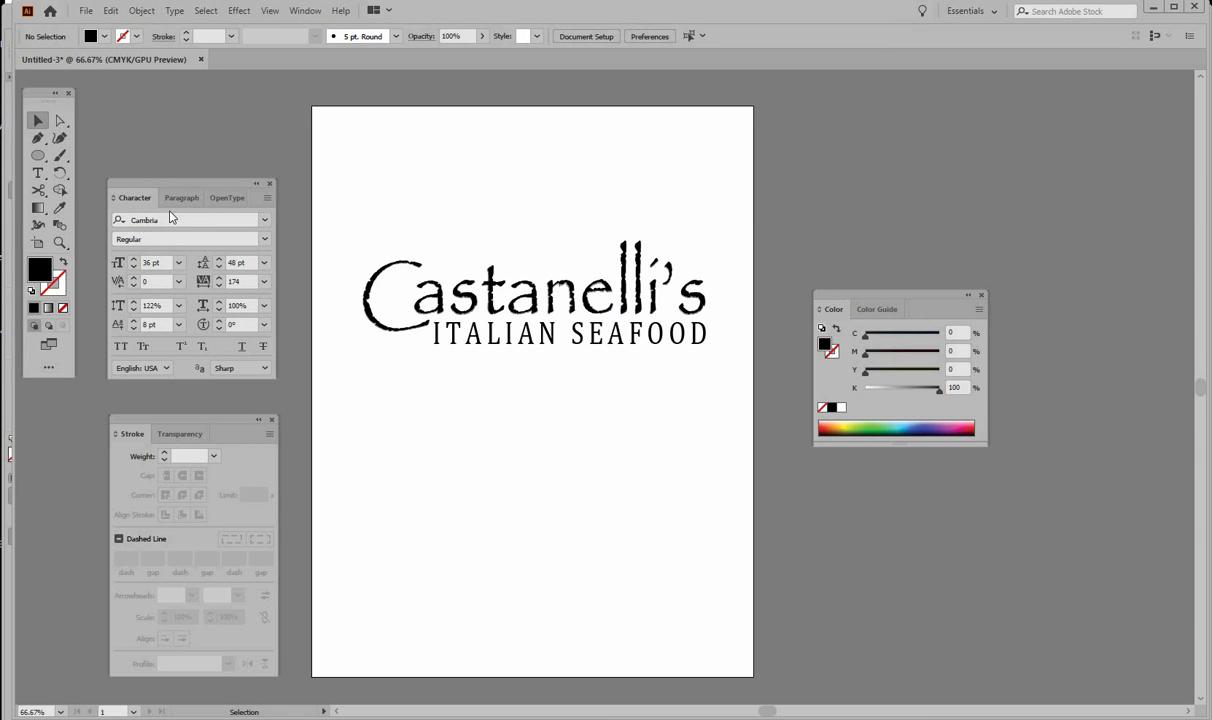
# Step: Draw a roughly square area text box below the logo and set its placeholder text to 24 pt
pyautogui.click(38, 172)
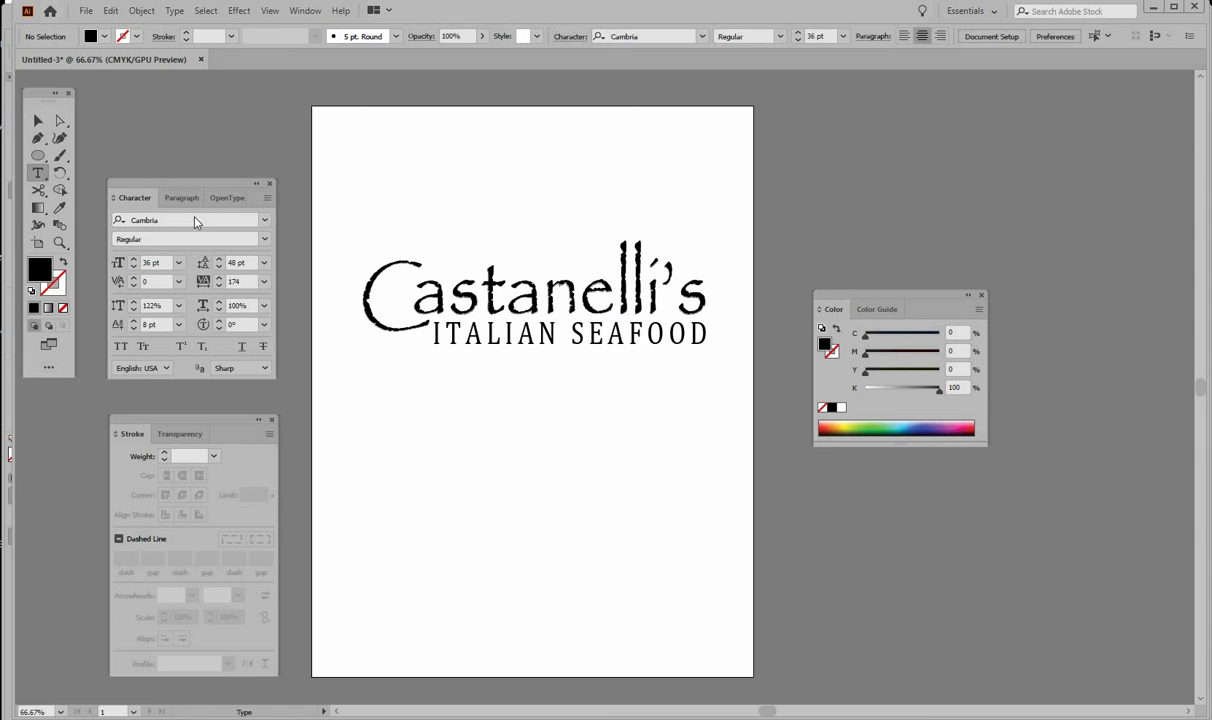
pyautogui.moveTo(446, 433); pyautogui.dragTo(607, 587)
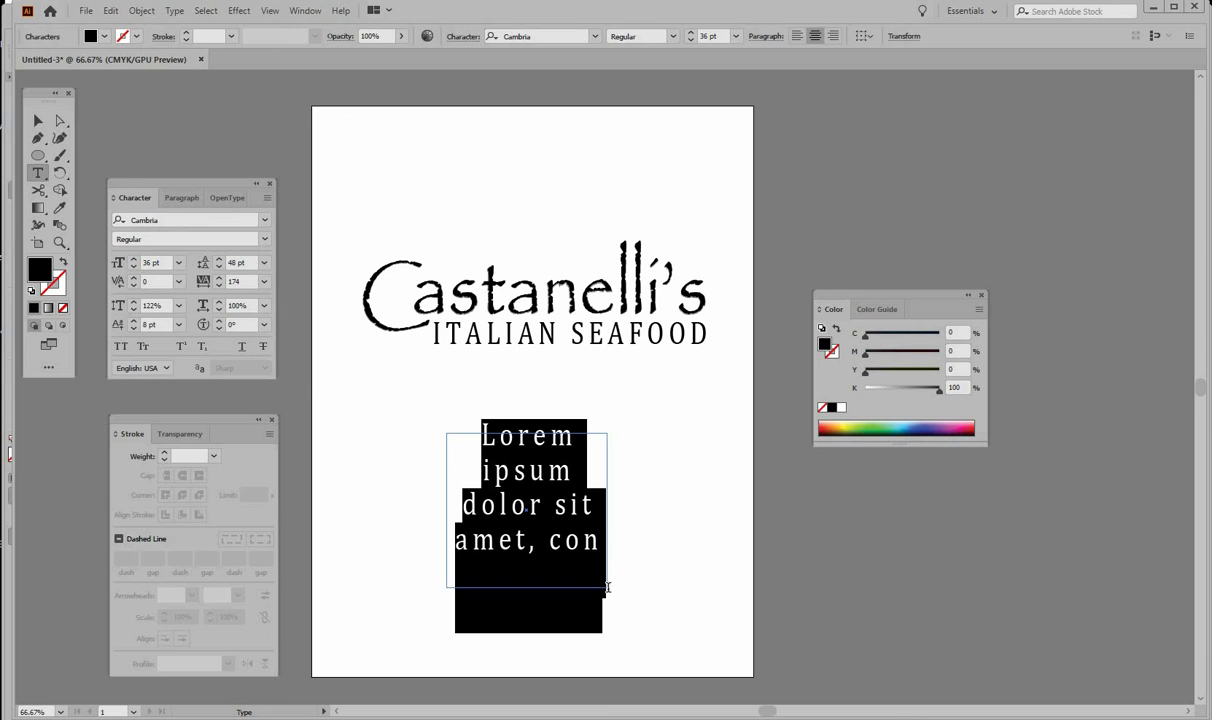
pyautogui.click(180, 264)
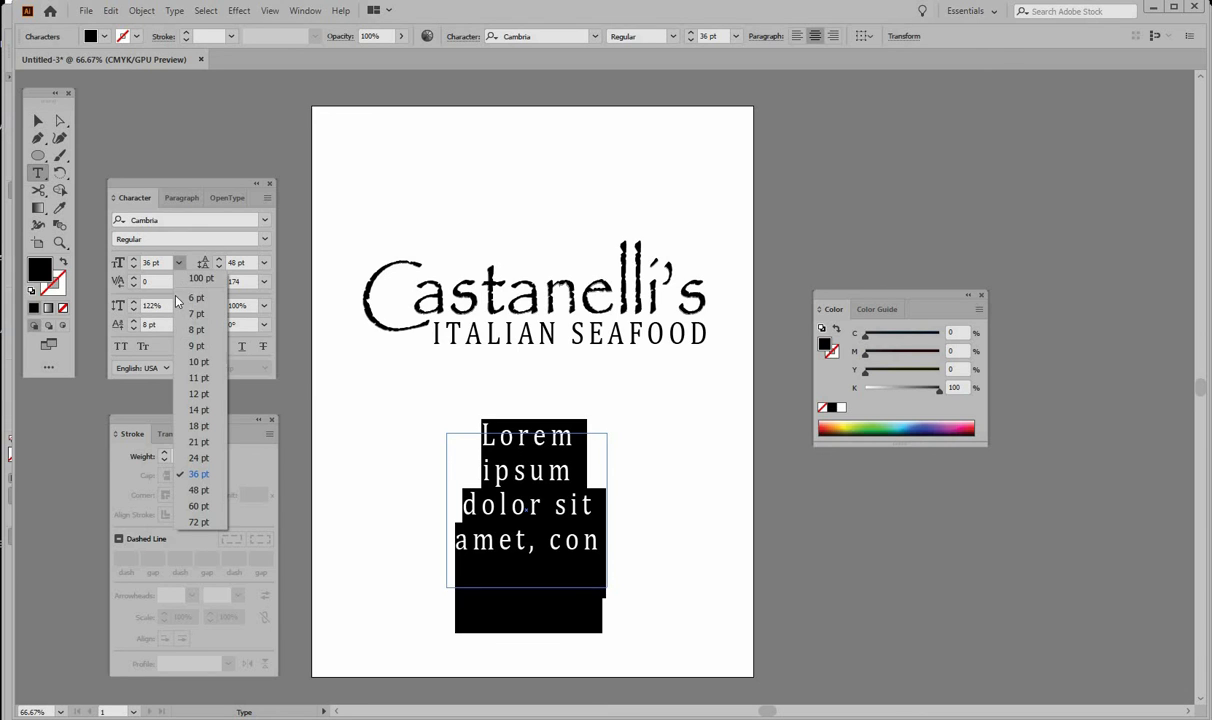
pyautogui.click(197, 457)
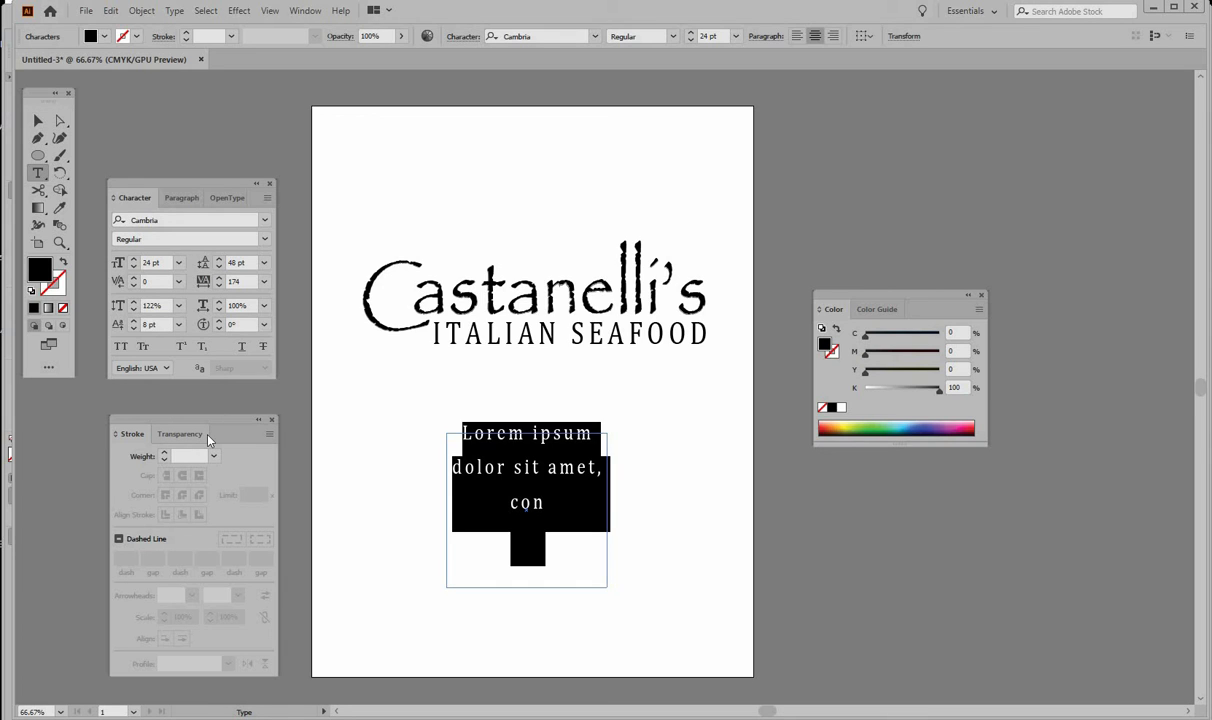
# Step: Replace the placeholder text with "HELLO", "World" and "Great" on three separate lines
pyautogui.write('HELLO')
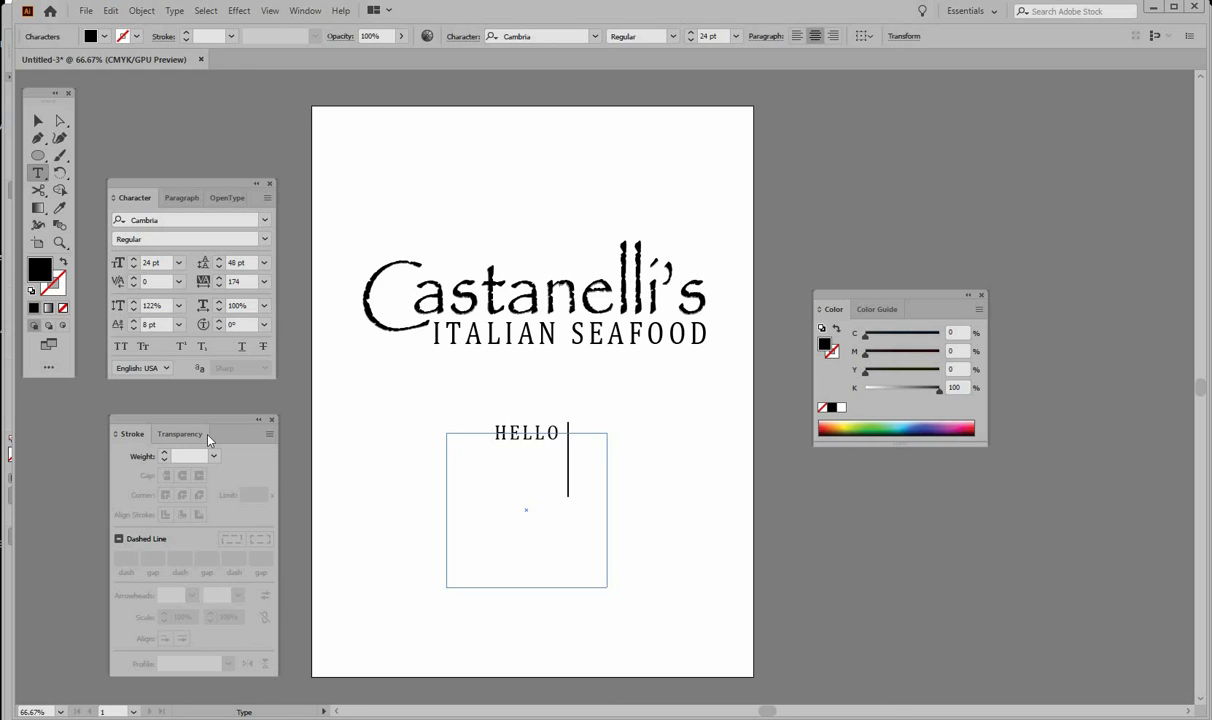
pyautogui.write('Wopr')
pyautogui.press('BackSpace')
pyautogui.press('BackSpace')
pyautogui.write('rld')
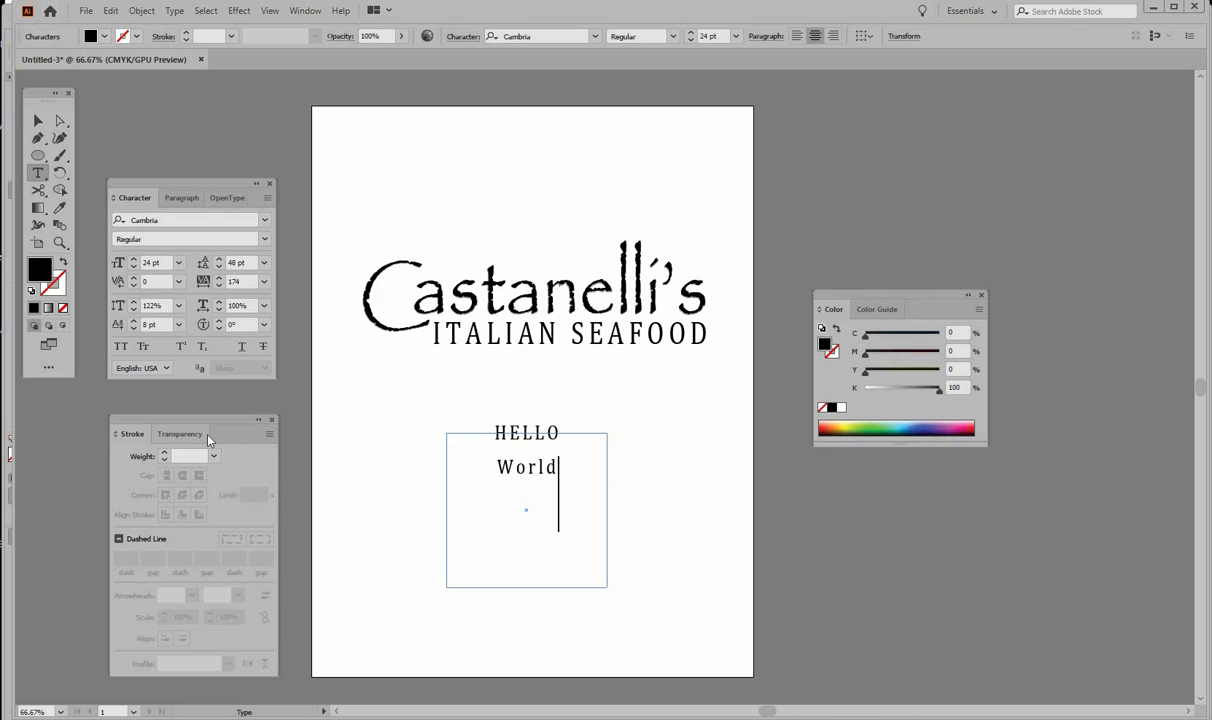
pyautogui.press('Return')
pyautogui.write('Great')
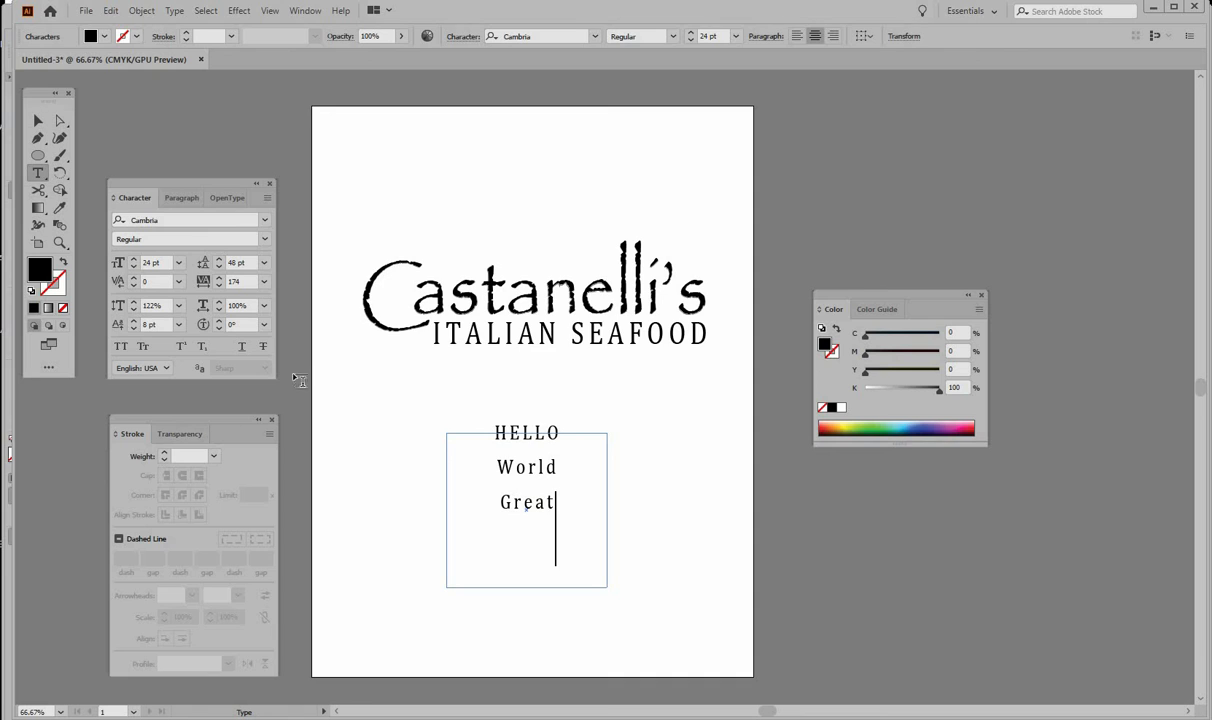
# Step: Select all three lines of the sample text and reduce their leading so they sit closer together
pyautogui.hotkey('ctrl', 'a')
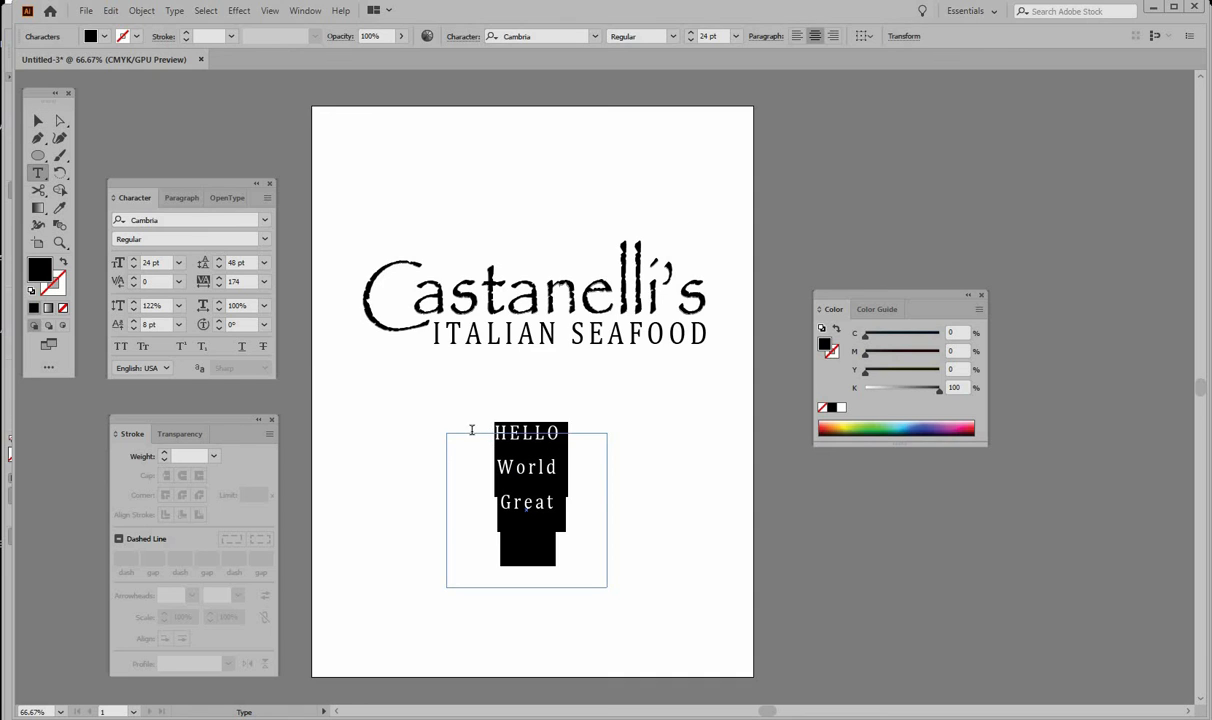
pyautogui.click(181, 199)
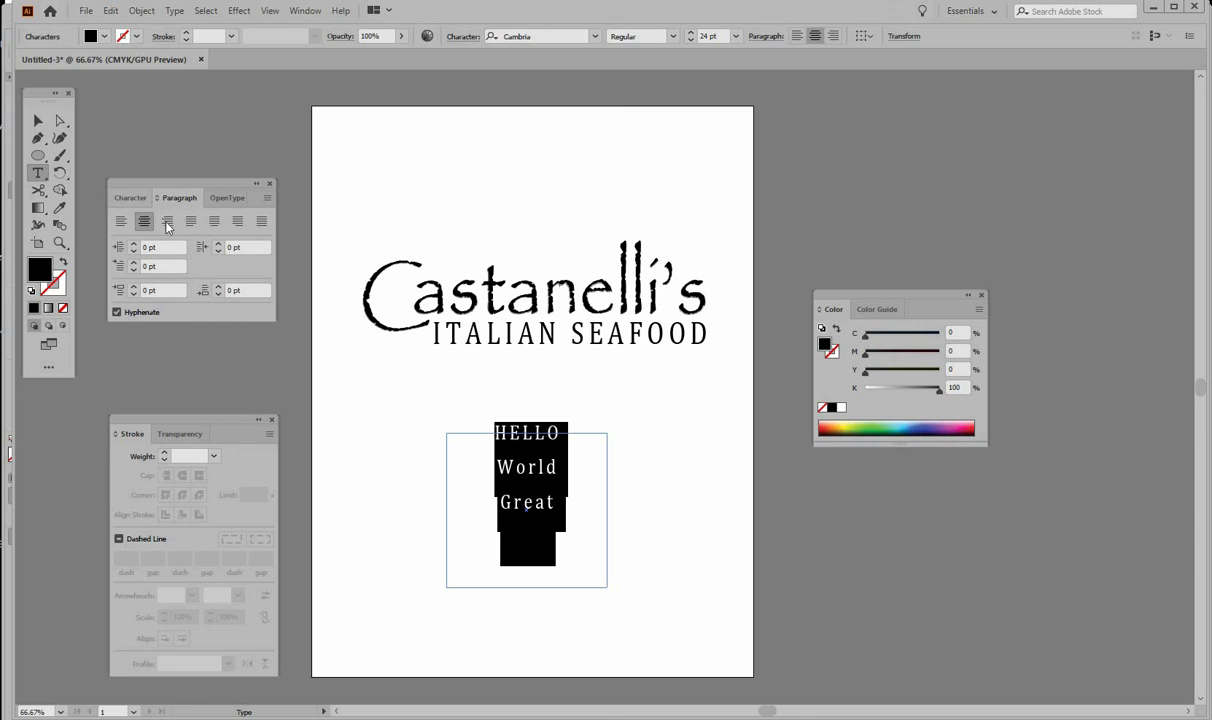
pyautogui.click(130, 197)
pyautogui.moveTo(247, 262); pyautogui.dragTo(210, 262)
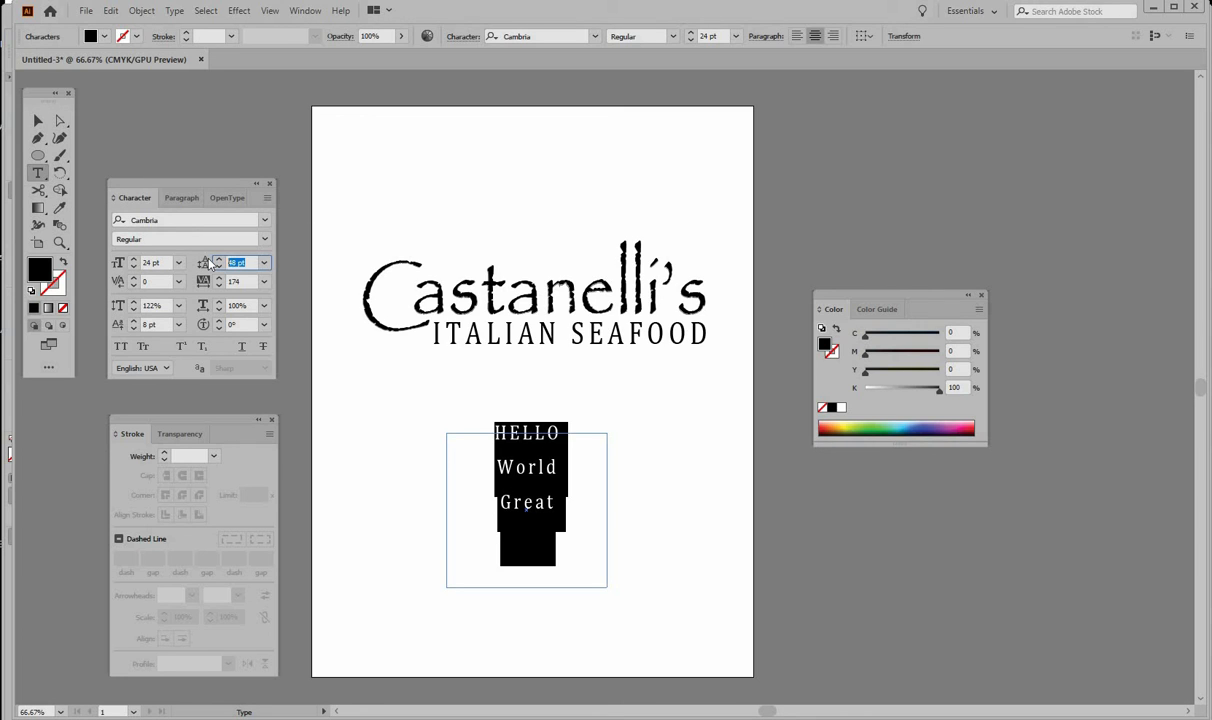
pyautogui.press('Down')
pyautogui.press('Down')
pyautogui.press('Down')
pyautogui.press('Down')
pyautogui.press('Down')
pyautogui.press('Down')
pyautogui.press('Down')
pyautogui.press('Down')
pyautogui.press('Down')
pyautogui.press('Down')
pyautogui.press('Down')
pyautogui.press('Down')
pyautogui.press('Down')
pyautogui.press('Down')
pyautogui.press('Down')
pyautogui.press('Down')
pyautogui.press('Down')
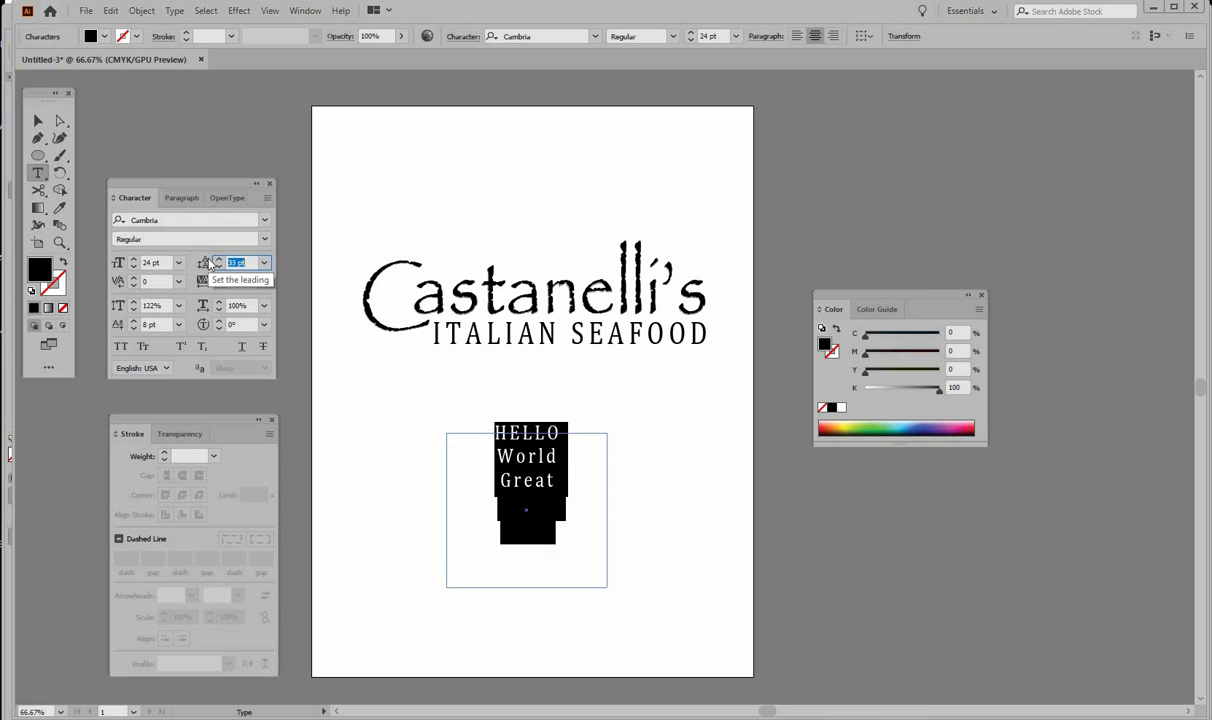
# Step: Try left and center alignment on the three sample lines, settle on right alignment, and deselect the text
pyautogui.click(181, 197)
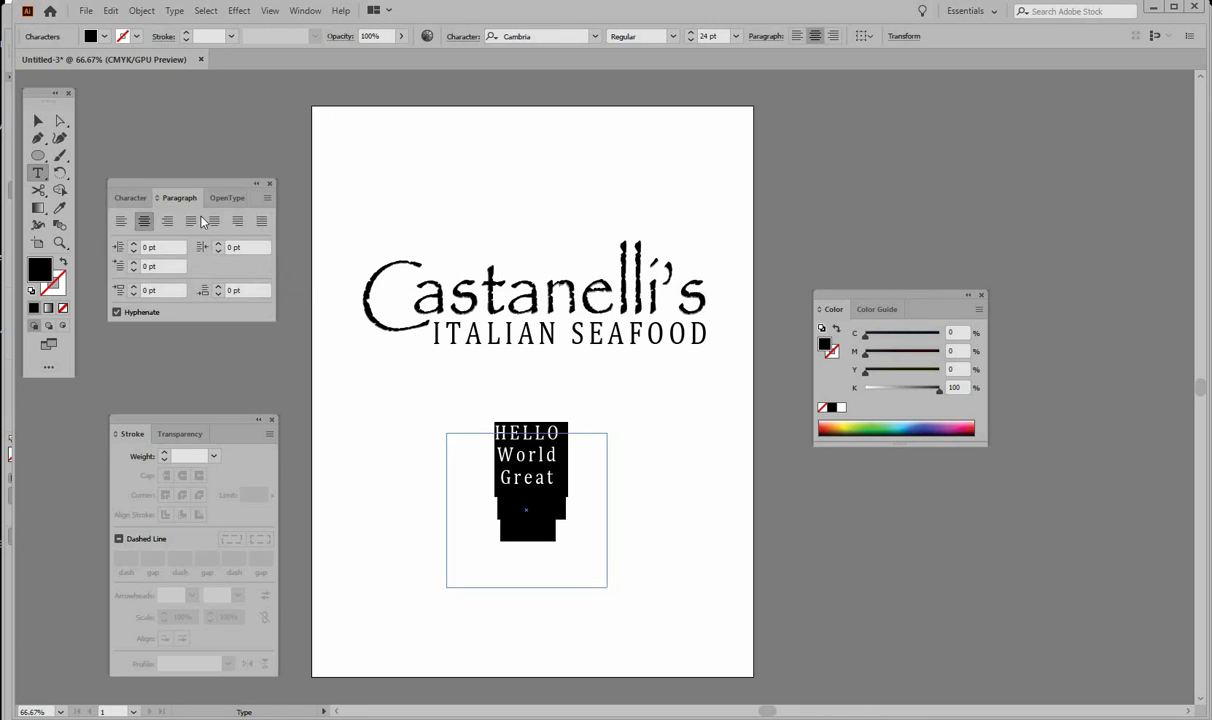
pyautogui.click(120, 222)
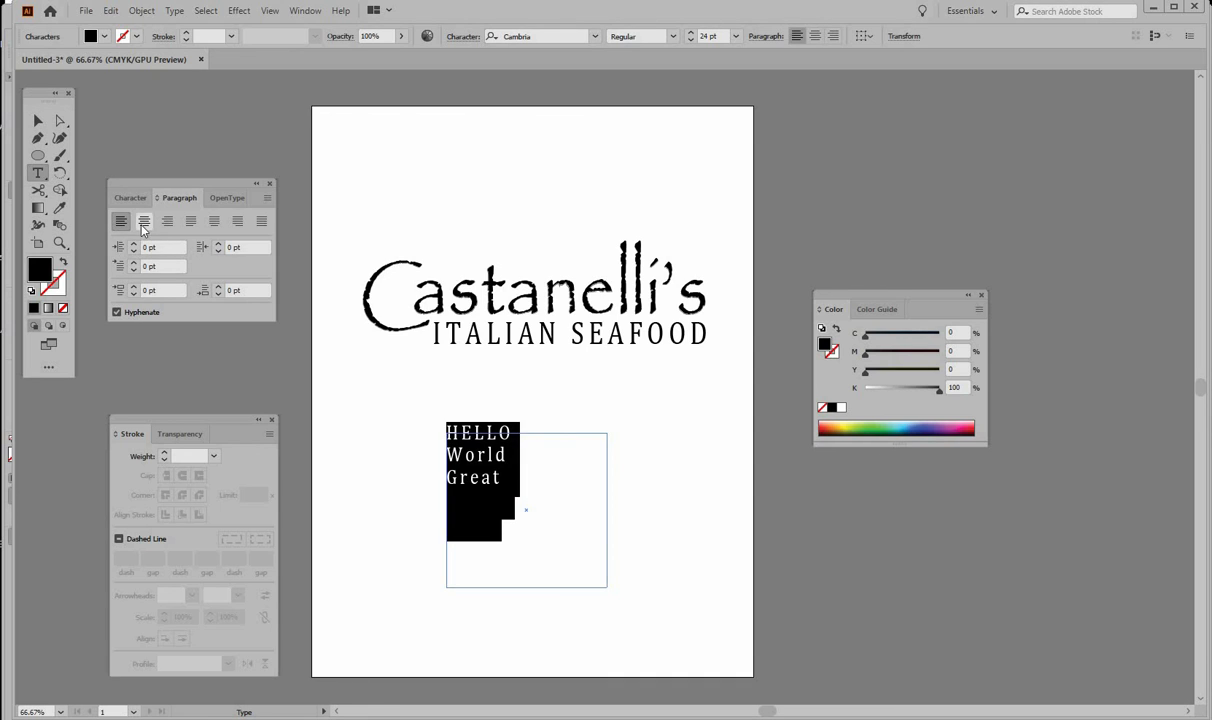
pyautogui.click(144, 222)
pyautogui.click(167, 222)
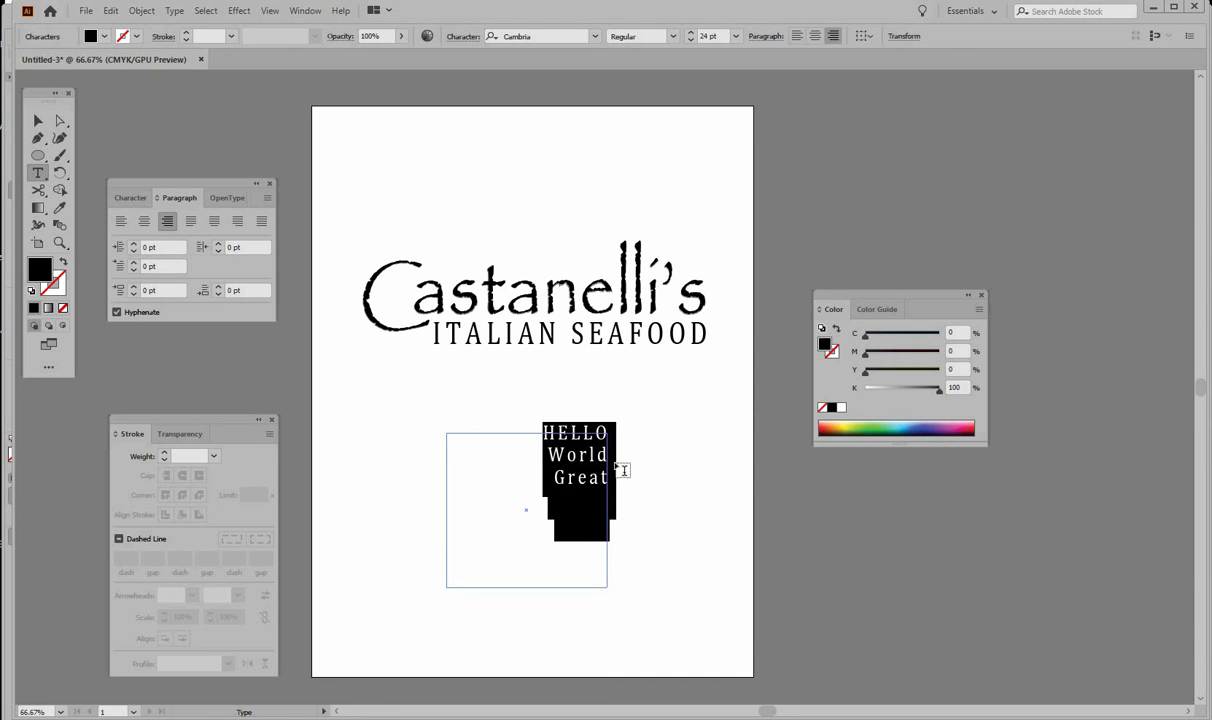
pyautogui.keyDown('ctrl'); pyautogui.click(690, 445); pyautogui.keyUp('ctrl')
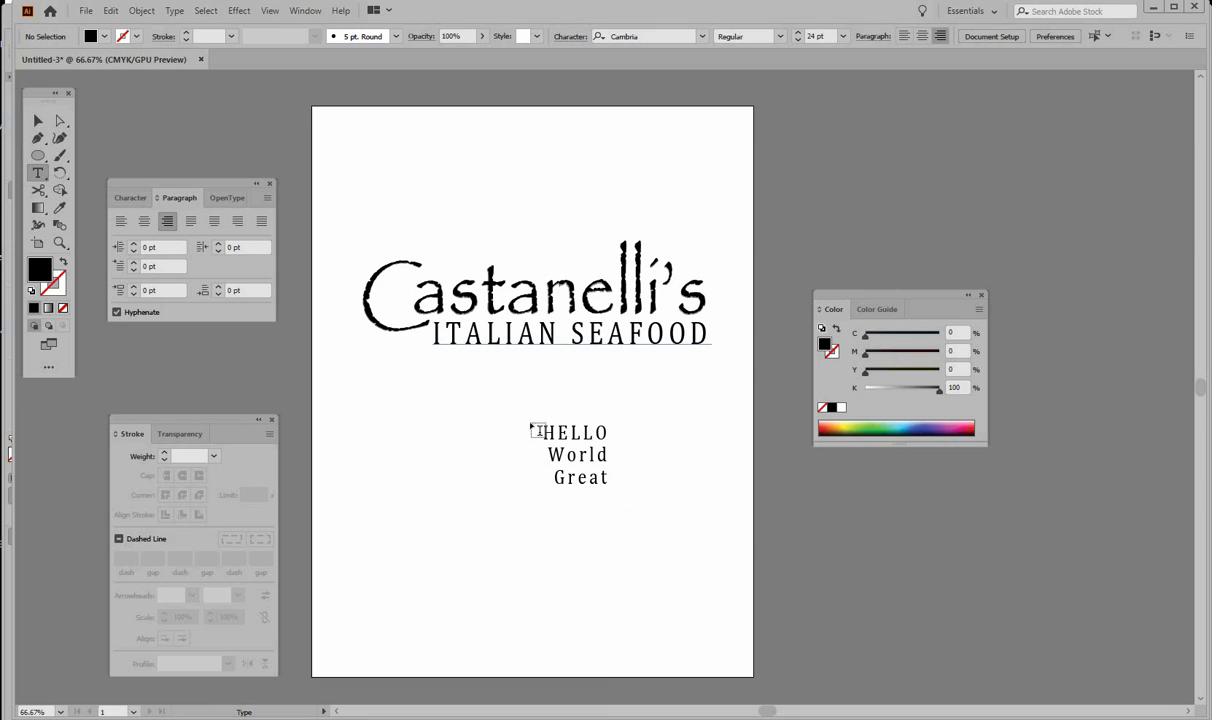
pyautogui.click(37, 121)
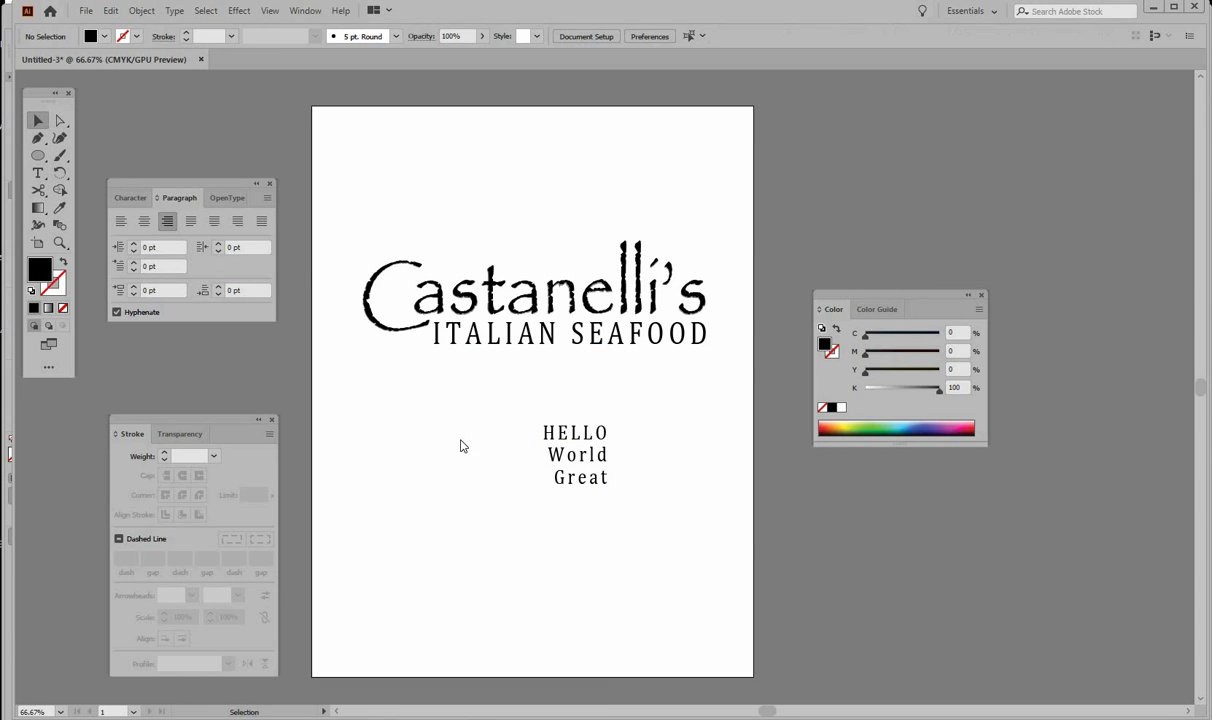